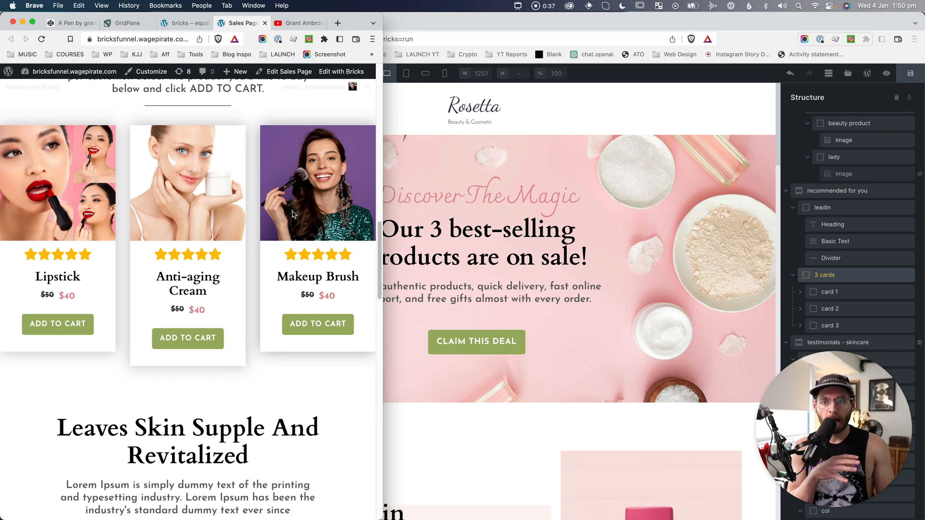
Open the sales page for editing in Bricks in a new tab and select the Lipstick card's image
drag(359, 18, 370, 1)
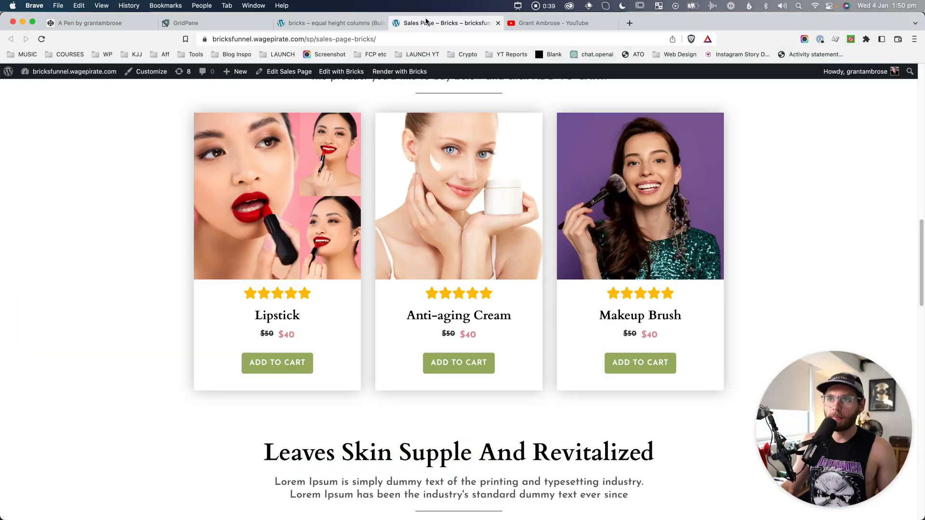
super+click(341, 72)
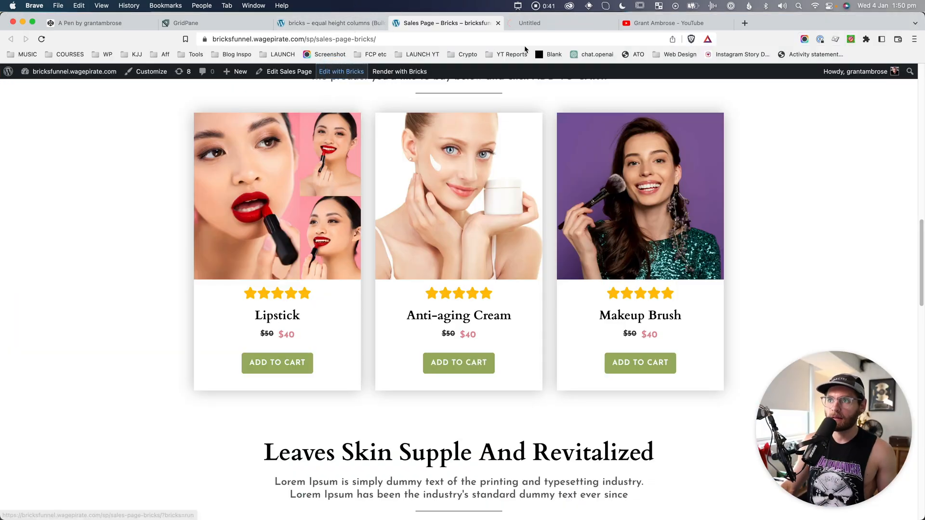
click(540, 23)
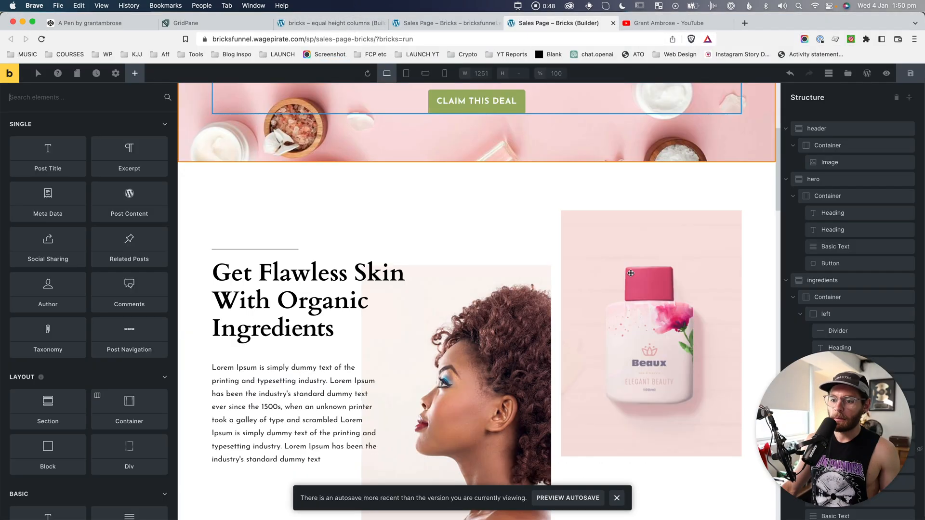
scroll(333, 233, down, 10)
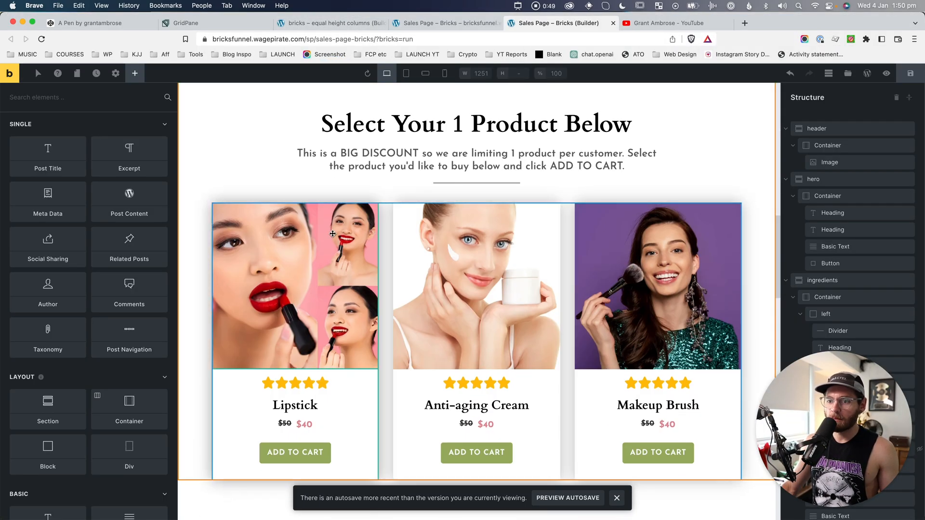
click(333, 234)
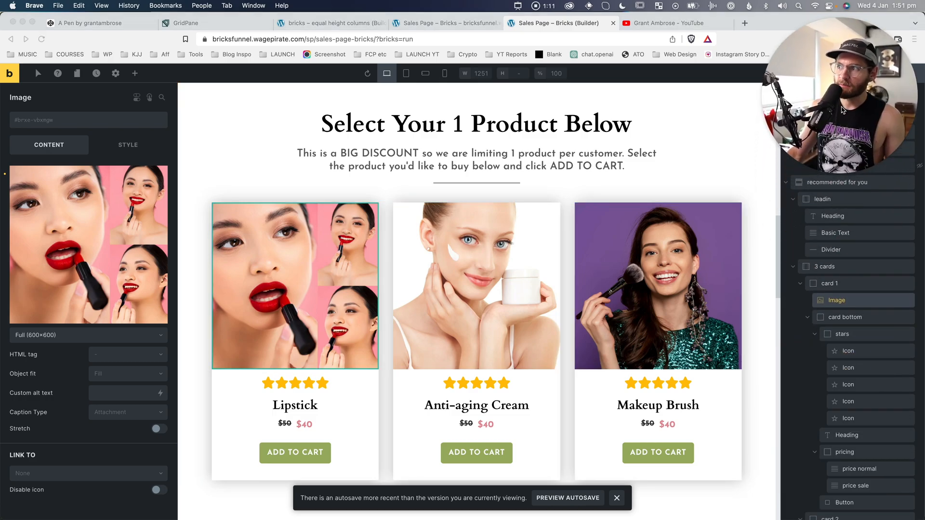
Set the cross-axis alignment of the 3 cards container to Stretch and save the page
drag(842, 110, 837, 106)
click(813, 284)
click(800, 284)
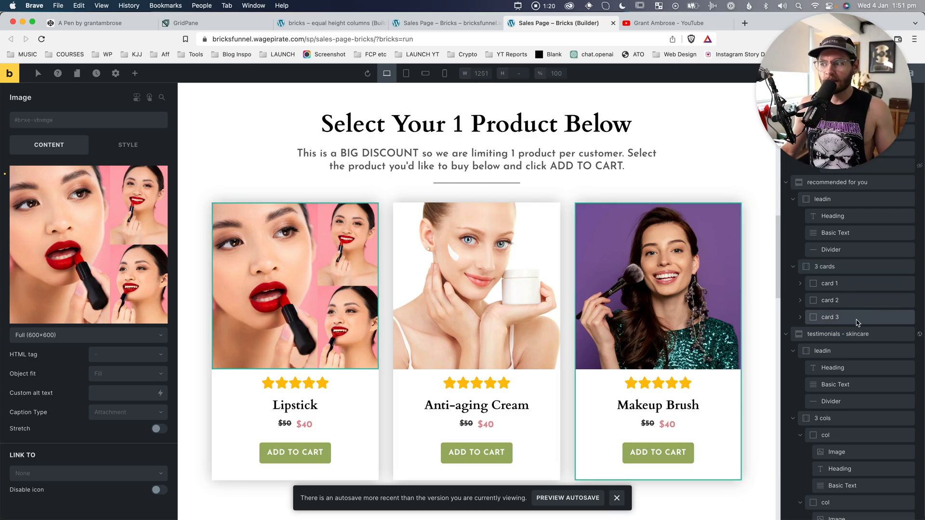
click(825, 270)
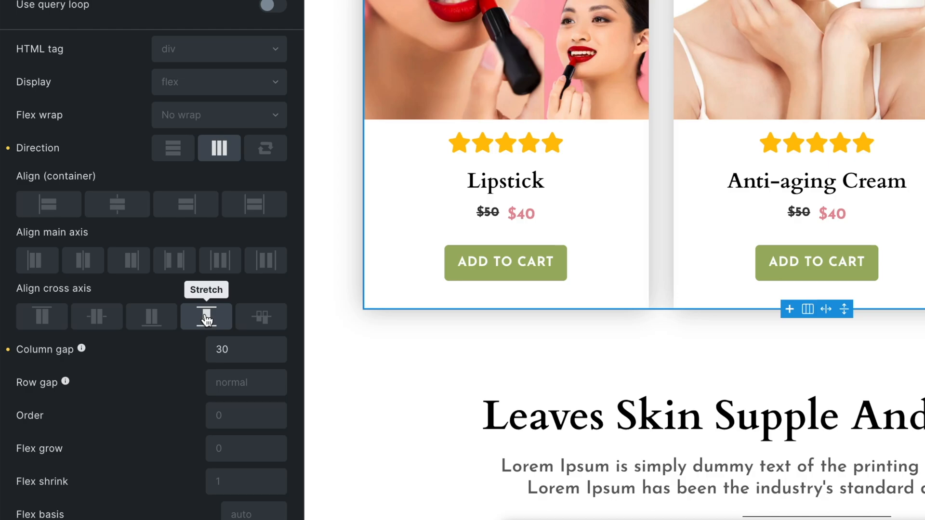
click(206, 318)
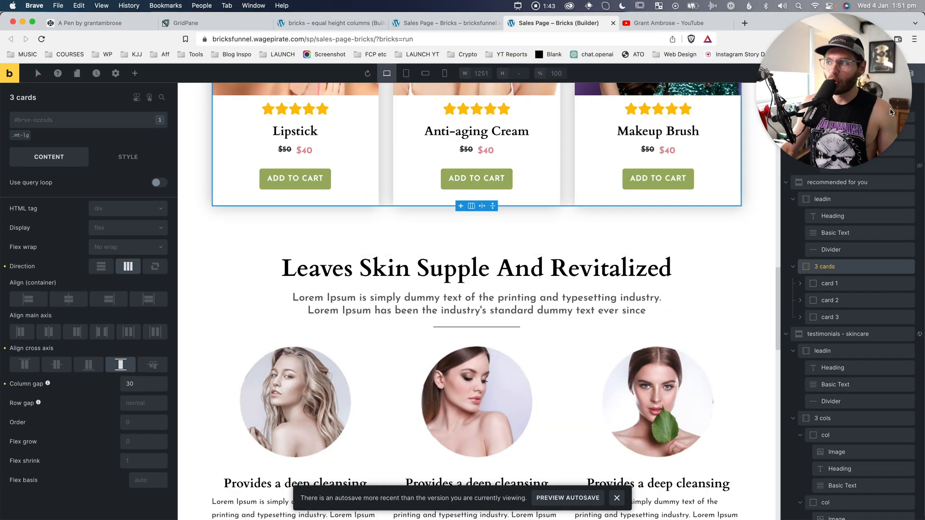
click(909, 75)
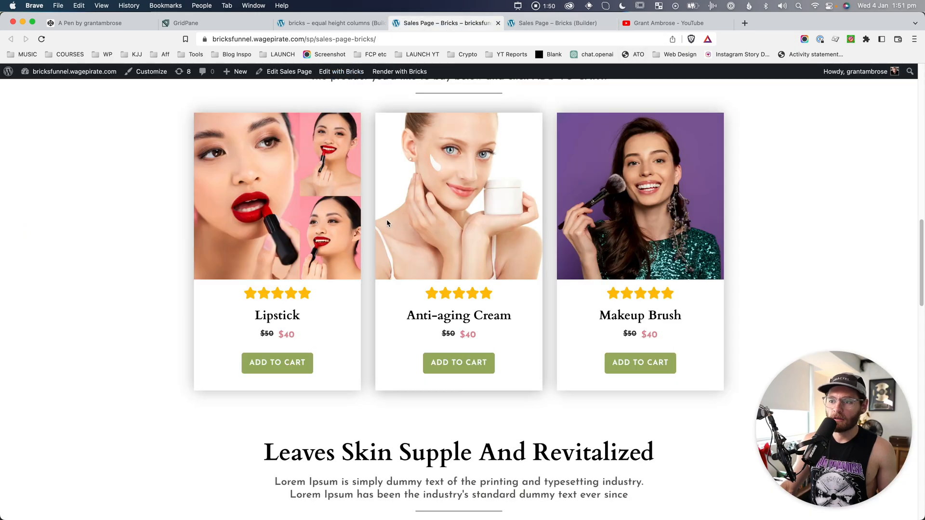
Reload the live sales page and check the product cards' heights at a narrow window width, restoring the full width at the end
key(super+r)
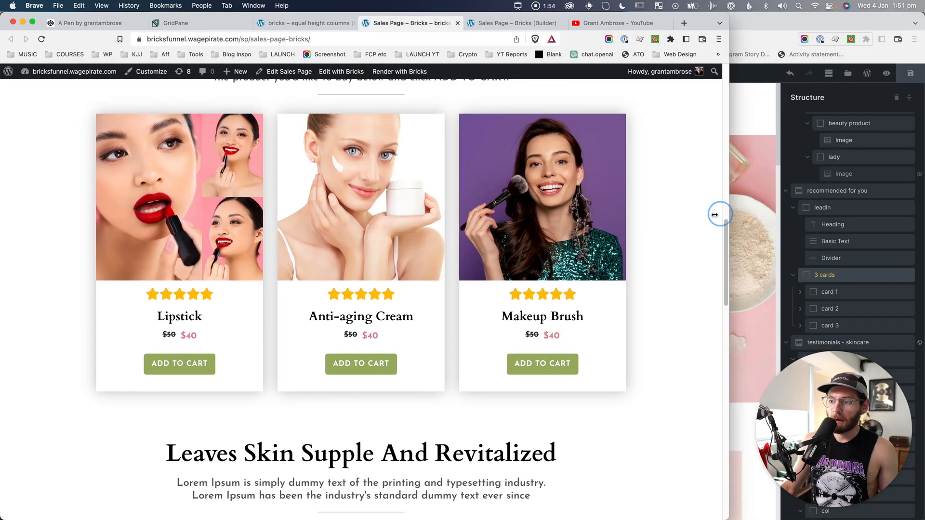
drag(716, 212, 391, 240)
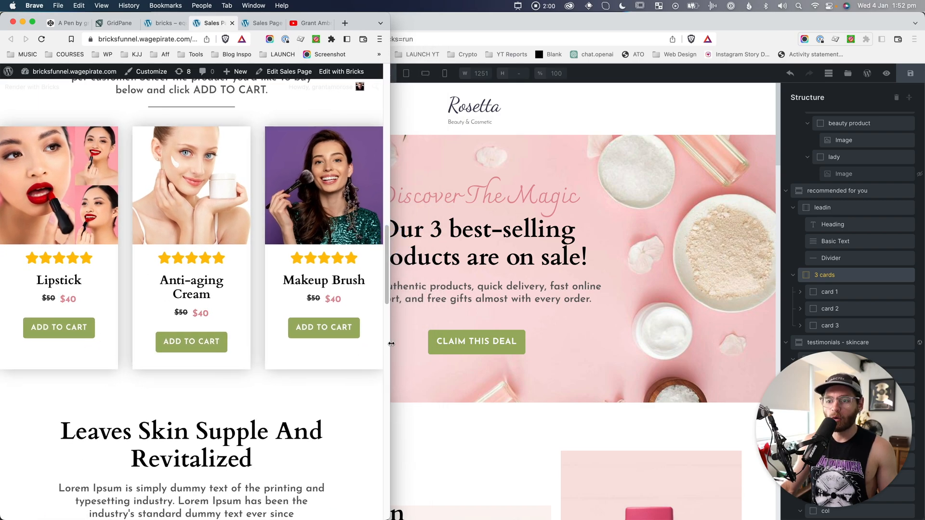
drag(393, 342, 918, 305)
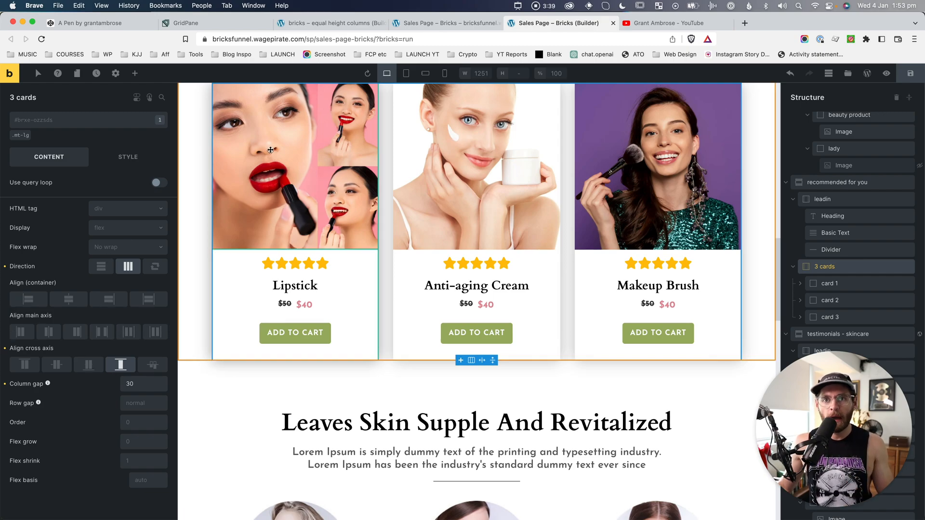
Switch to the blank CodePen pen and add a div with the class container to the HTML
click(91, 23)
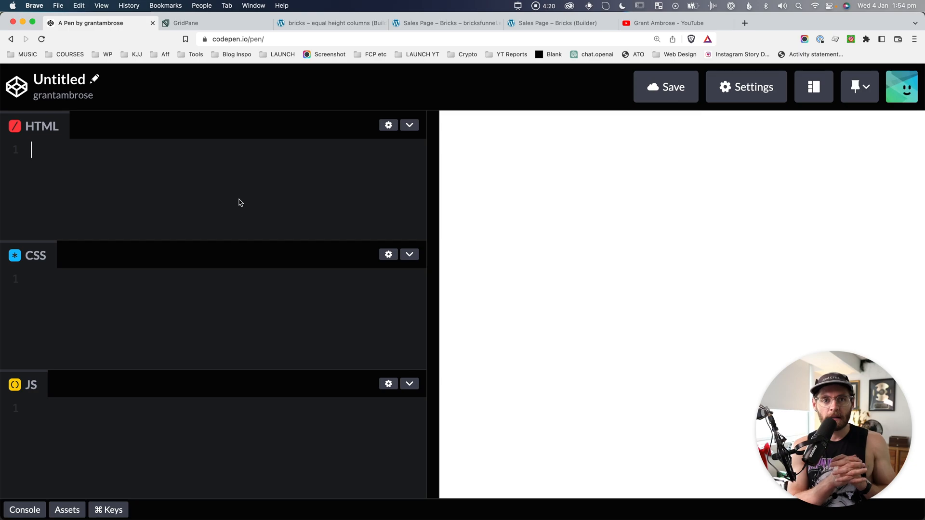
click(241, 202)
text(div.)
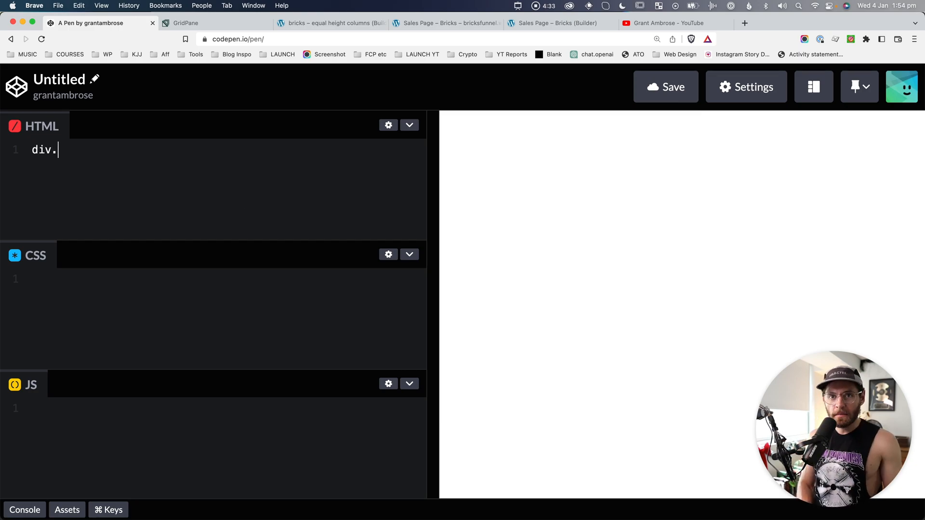
text(container)
key(Tab)
key(Return)
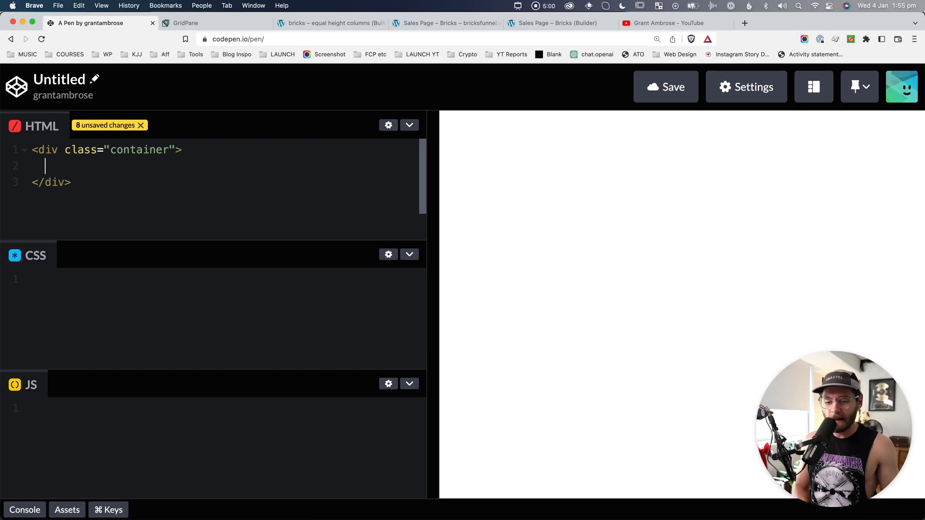
text(div.col)
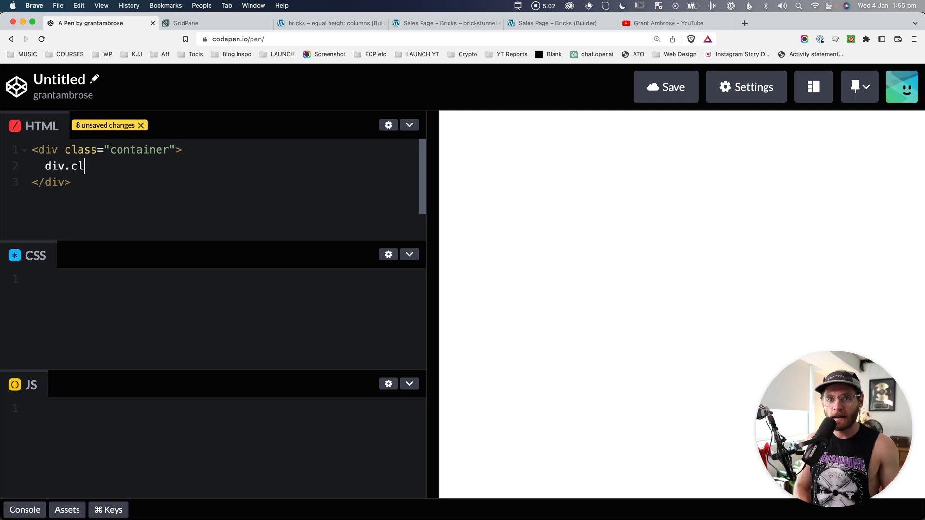
key(Tab)
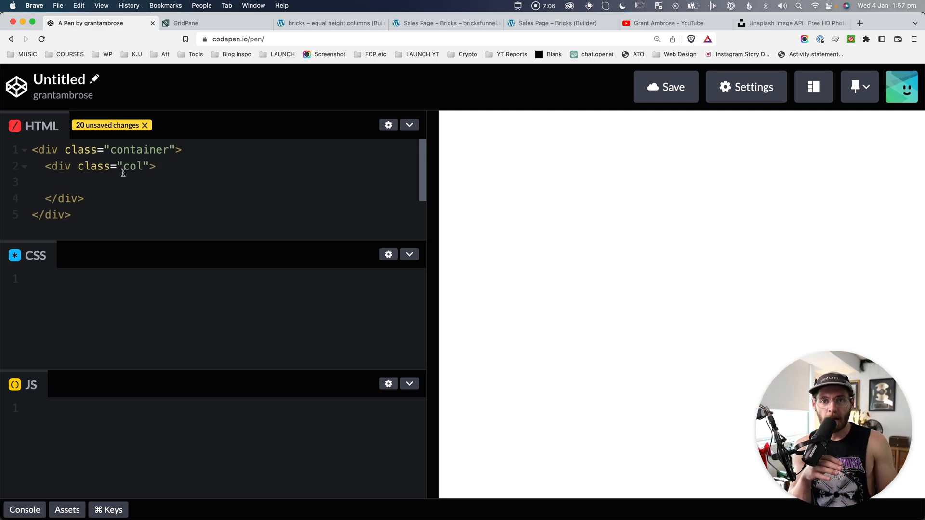
text(<img src="https://unsplash.it/400/200" />)
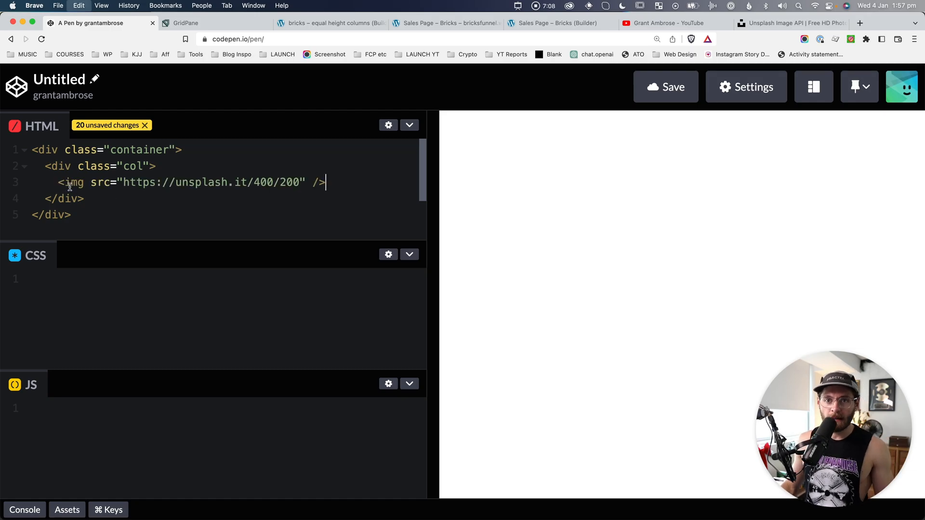
key(Return)
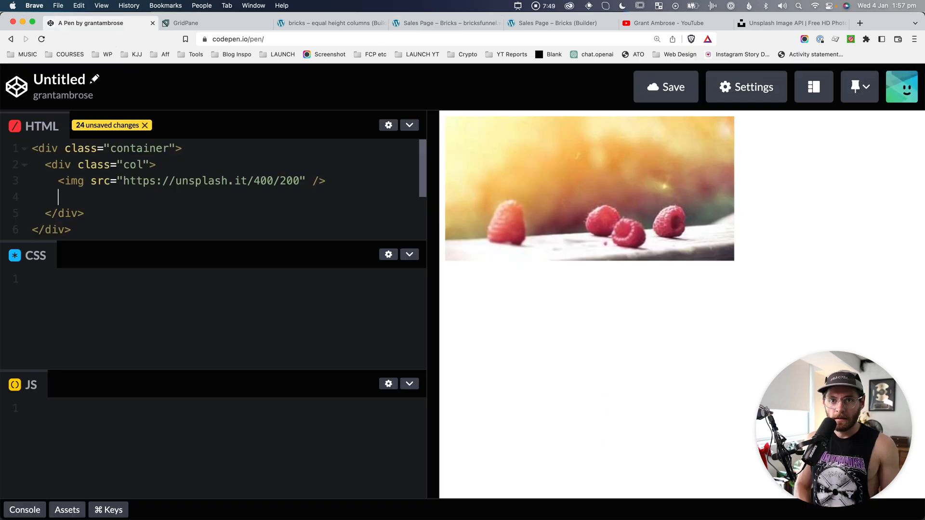
Add a div with the class content below the image inside the col div
text(div.)
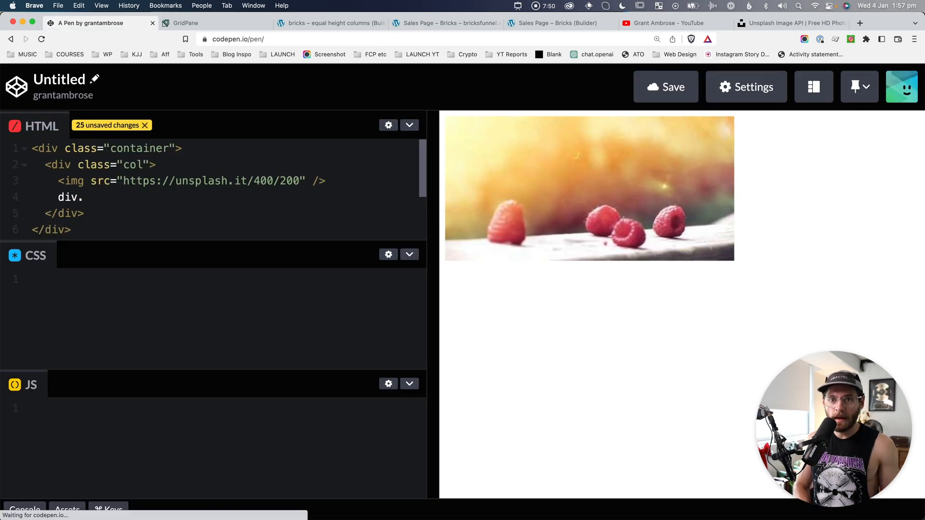
text(contain)
key(BackSpace)
key(BackSpace)
key(BackSpace)
text(ent)
key(Tab)
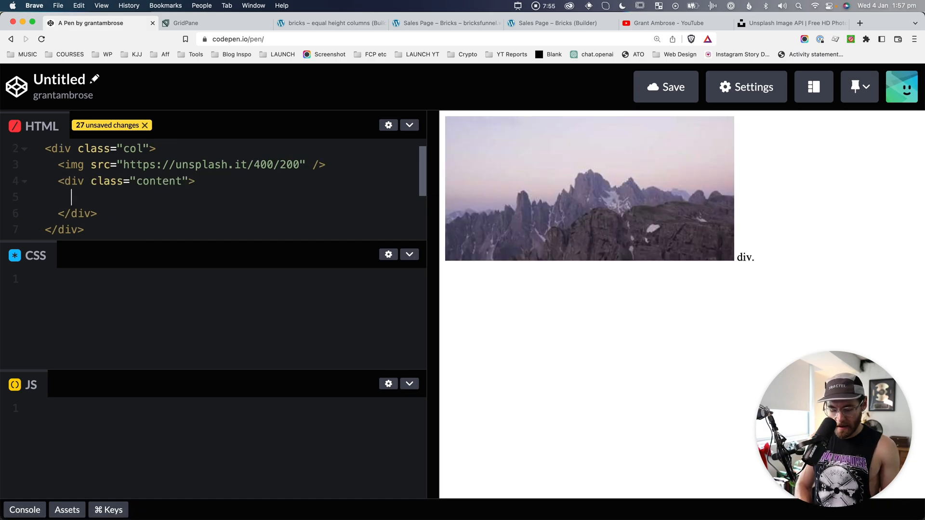
Add an h3 heading with the class title and the text "My title" inside the content div
text(<h)
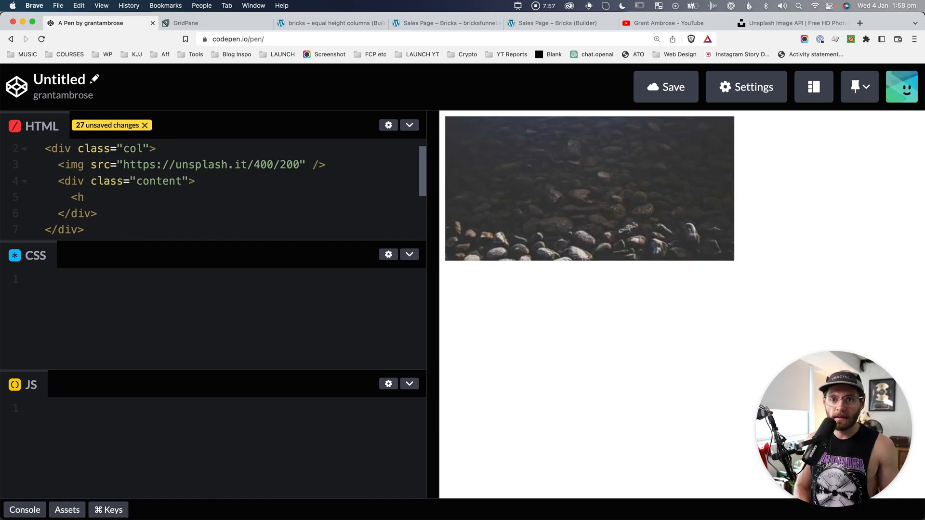
key(BackSpace)
key(BackSpace)
text(h3.title)
key(Tab)
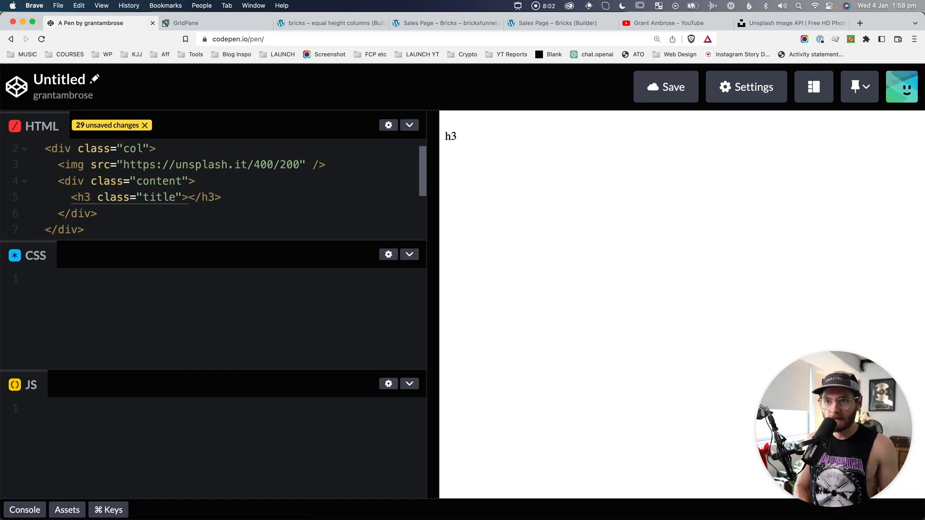
text(My title)
Add a paragraph of filler text starting "fdsaf h dfggh dfgfdg" below the heading
key(Return)
text(p)
key(Tab)
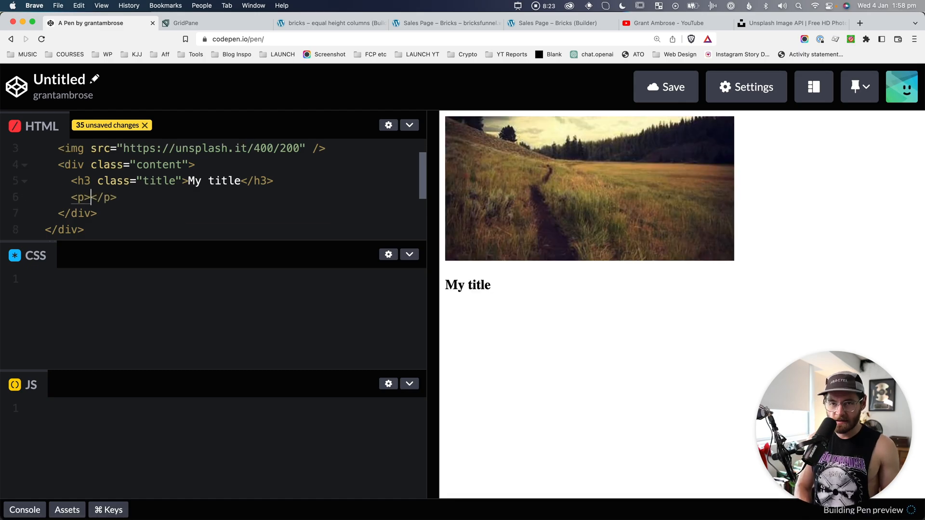
text(fdsaf h dfggh dfgfdg gf hfdsaf h dfggh dfgfdg gf h)
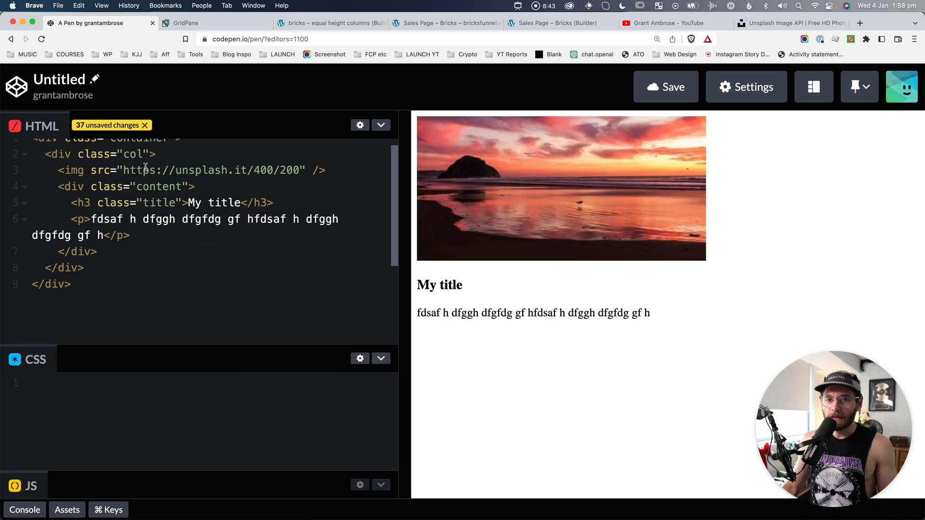
Fold the col div in the code and paste two copies of it below, inside the container
scroll(110, 172, up, 1)
click(60, 166)
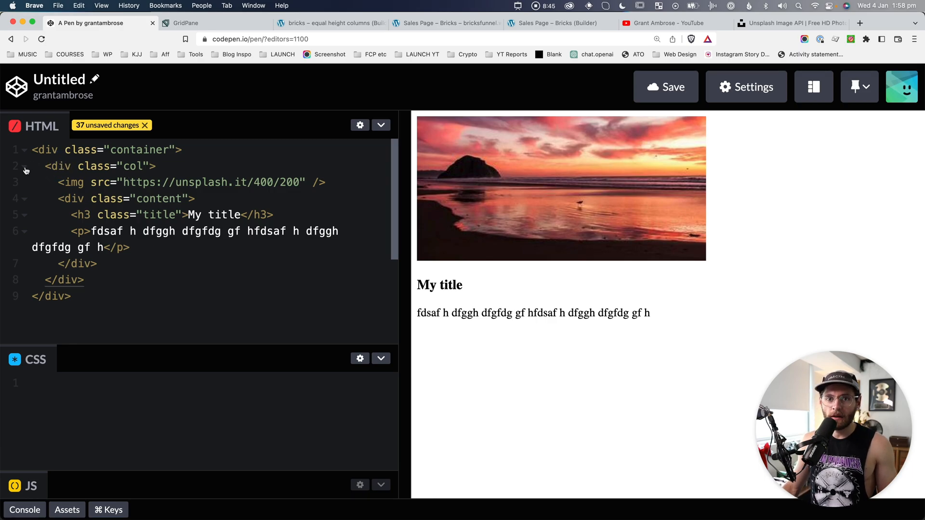
click(25, 166)
drag(207, 166, 48, 167)
key(super+c)
click(227, 166)
key(Return)
key(super+v)
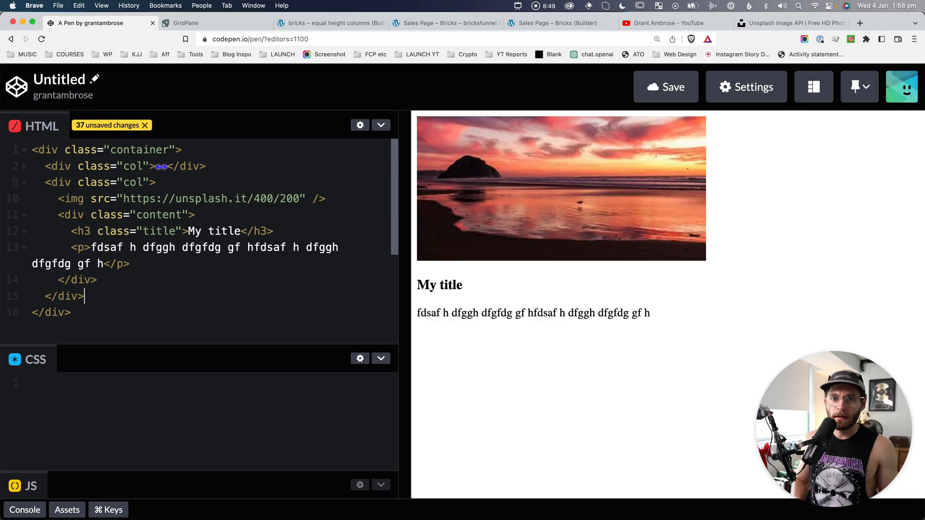
key(Return)
key(super+v)
Fold the second and third col divs in the HTML code
scroll(160, 222, up, 3)
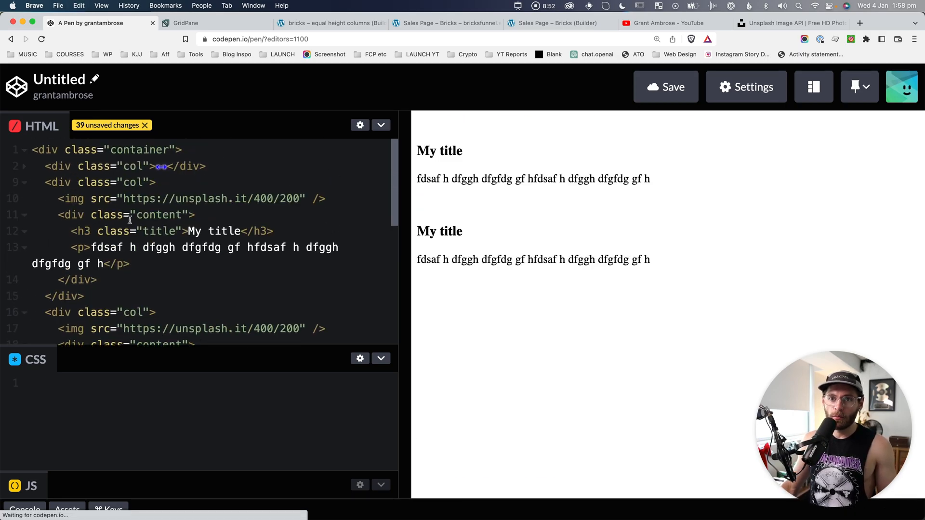
click(25, 183)
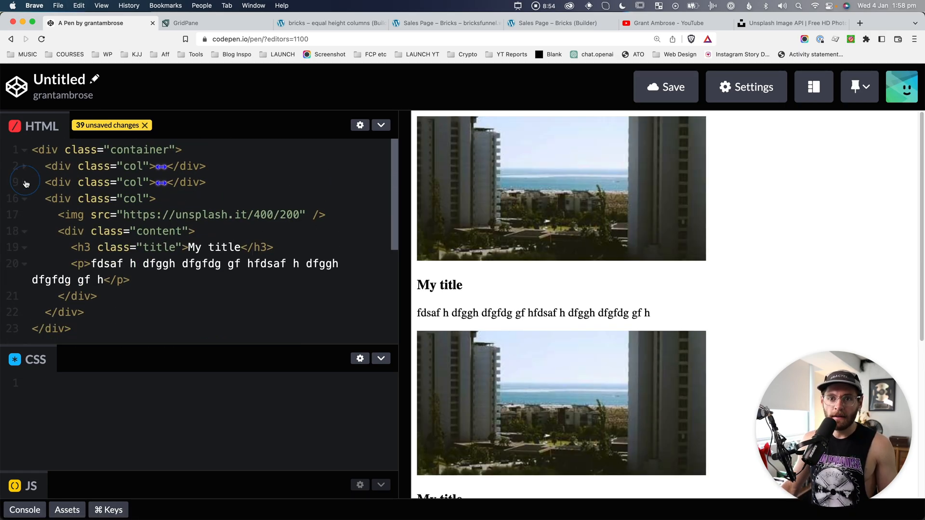
click(24, 199)
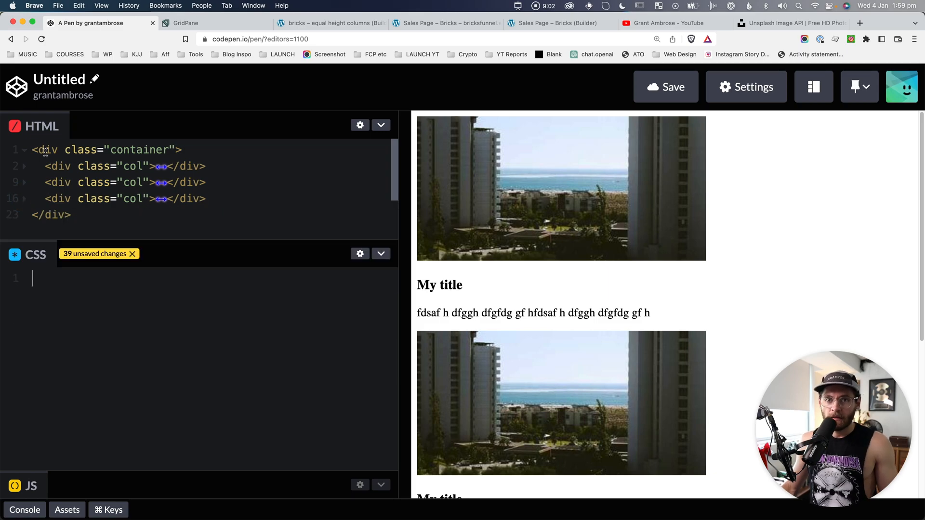
Start an empty .col rule in the CSS to style the three column divs
drag(45, 150, 158, 156)
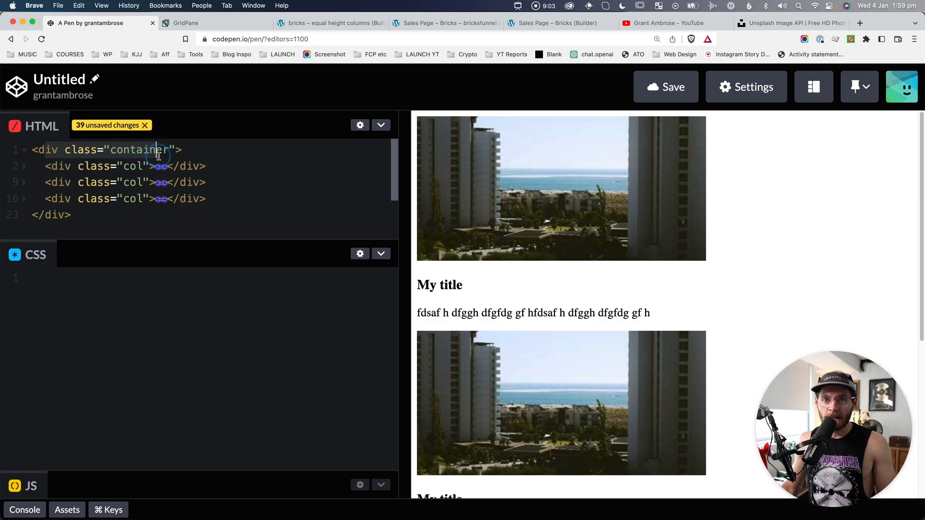
double_click(164, 153)
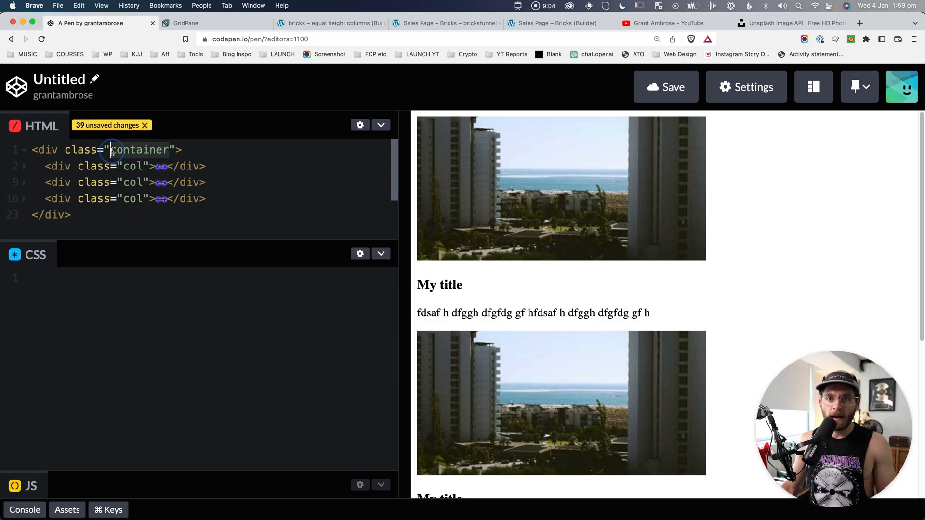
double_click(132, 166)
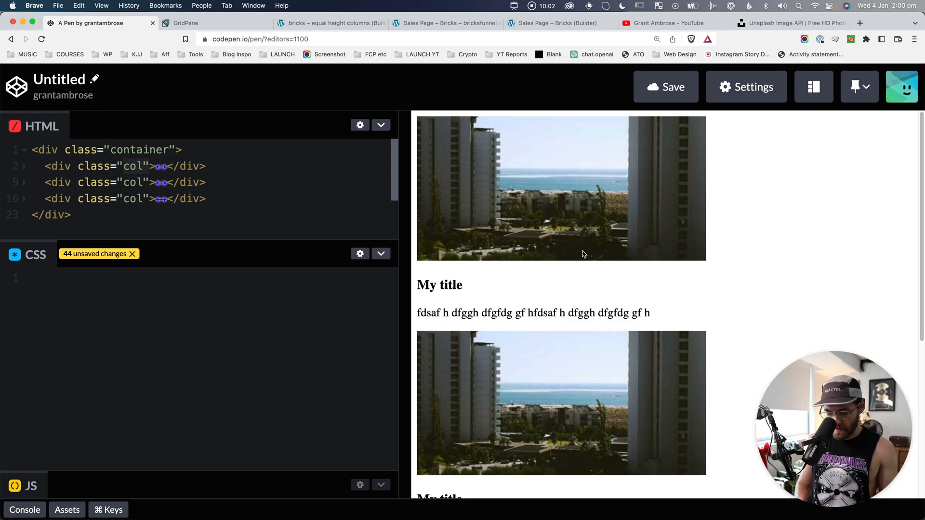
text(.col)
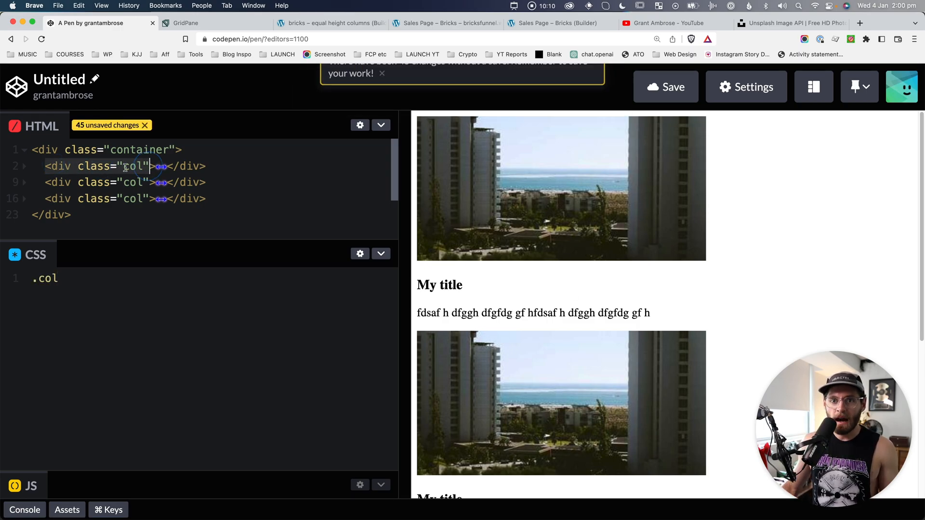
double_click(137, 182)
double_click(140, 198)
click(126, 274)
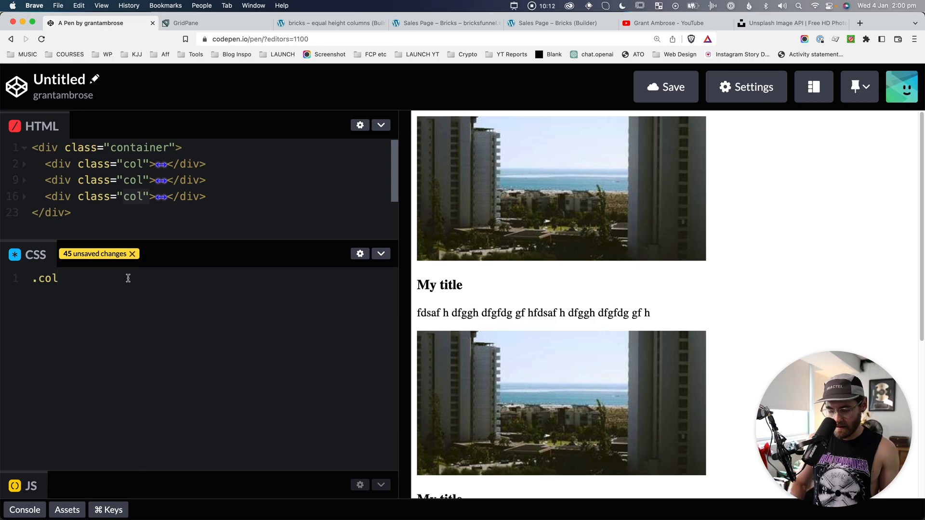
text({)
key(Return)
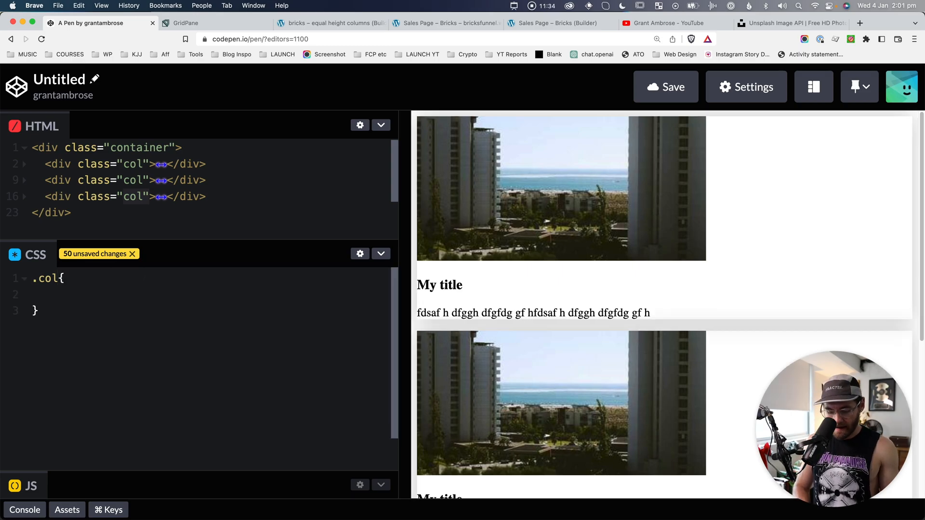
Give the .col rule a box-shadow of 0 0 30px #ccc
text(box-)
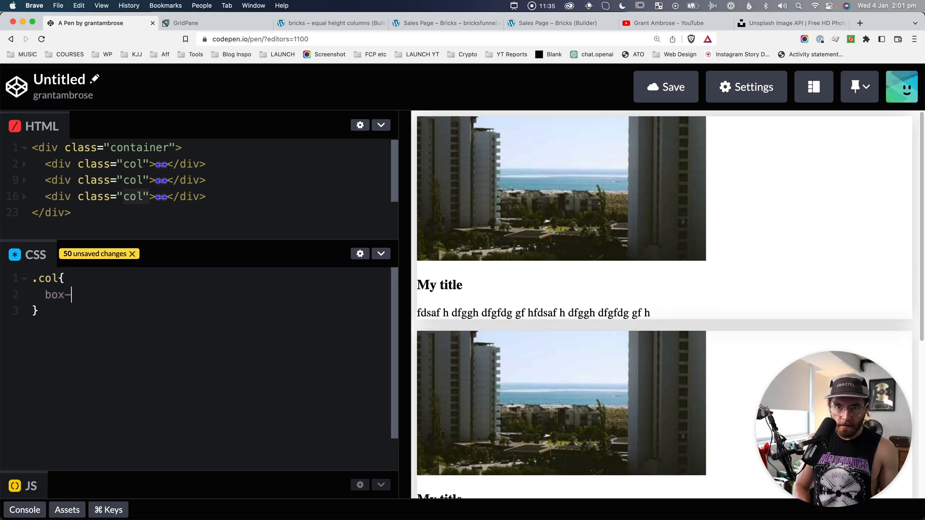
text(shadow: 0 0 30px)
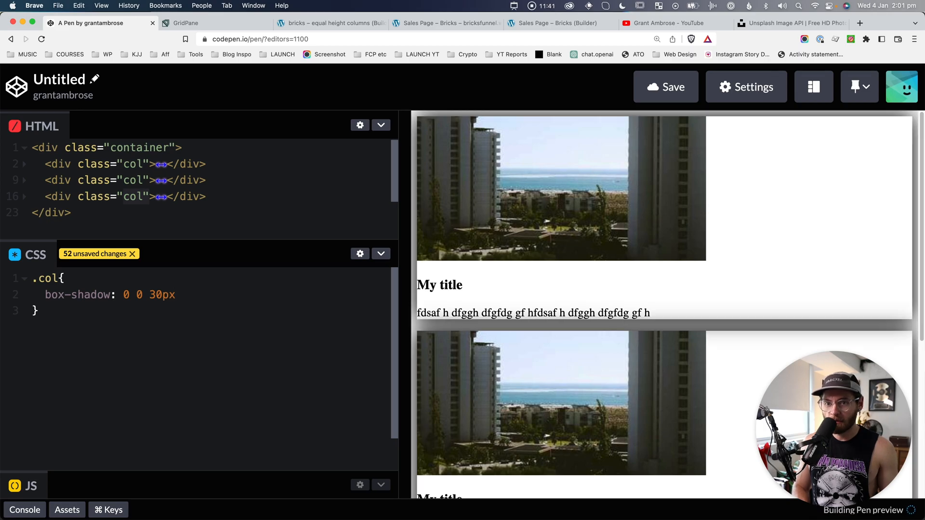
text( #ccc;)
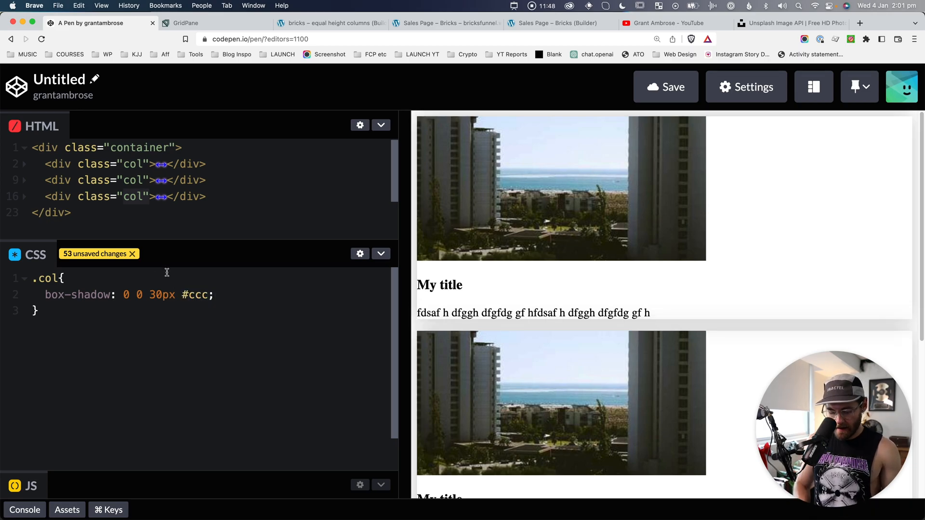
Add a border-radius of 10px and padding of 2rem to the .col rule
key(Return)
text(bord)
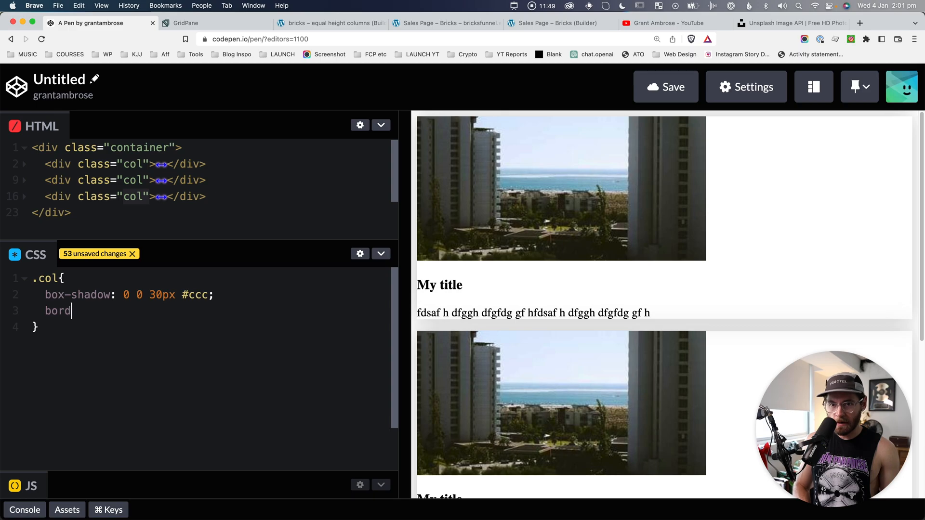
text(er-radius: 10px;)
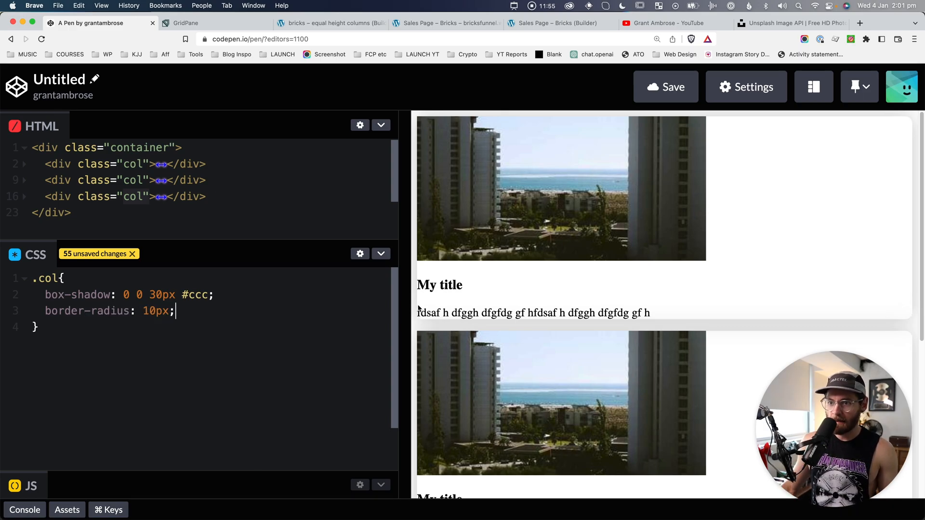
key(Return)
text(padding: 2rem;)
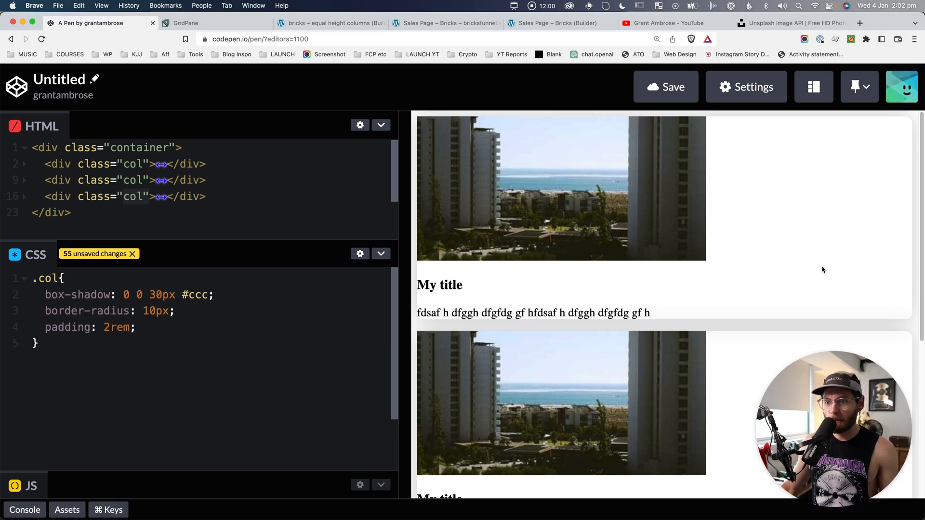
Add background-color: white to the .col rule and widen the preview pane
key(Return)
text(background-clor)
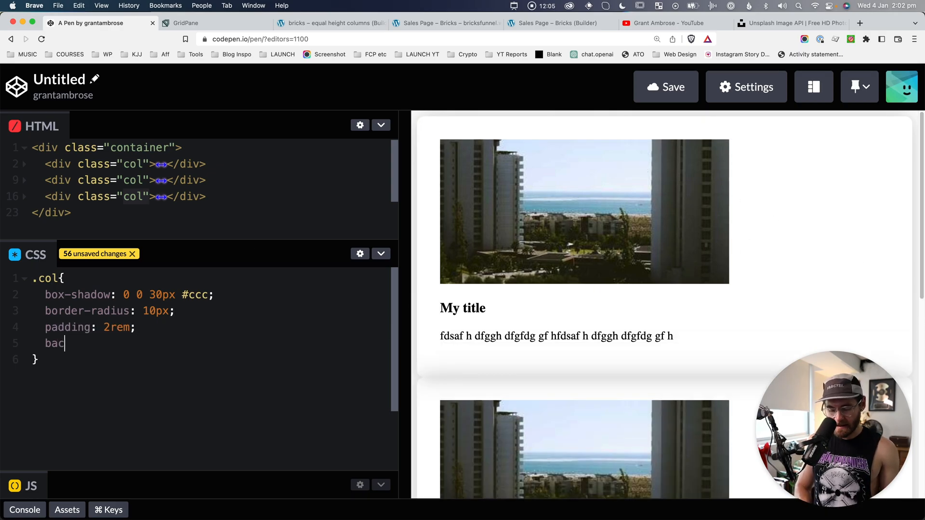
key(BackSpace)
key(BackSpace)
key(BackSpace)
text(olor: white;)
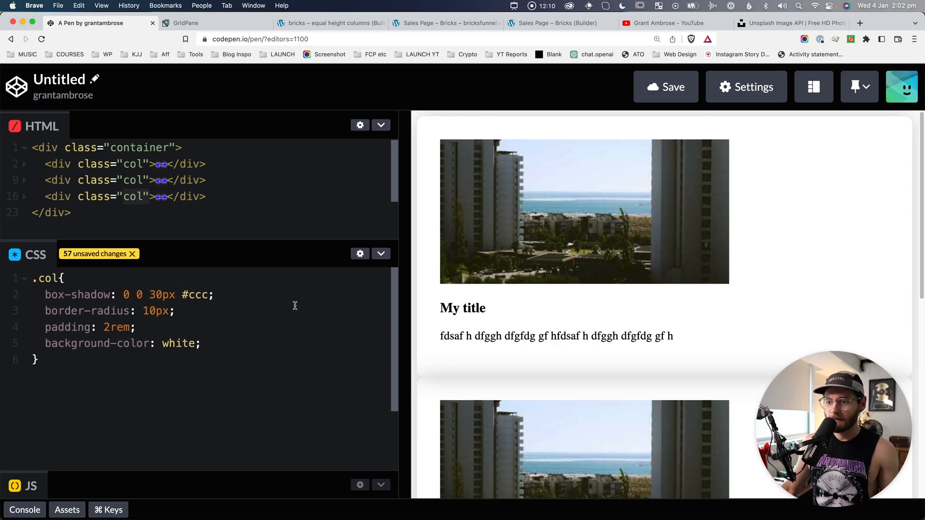
key(Down)
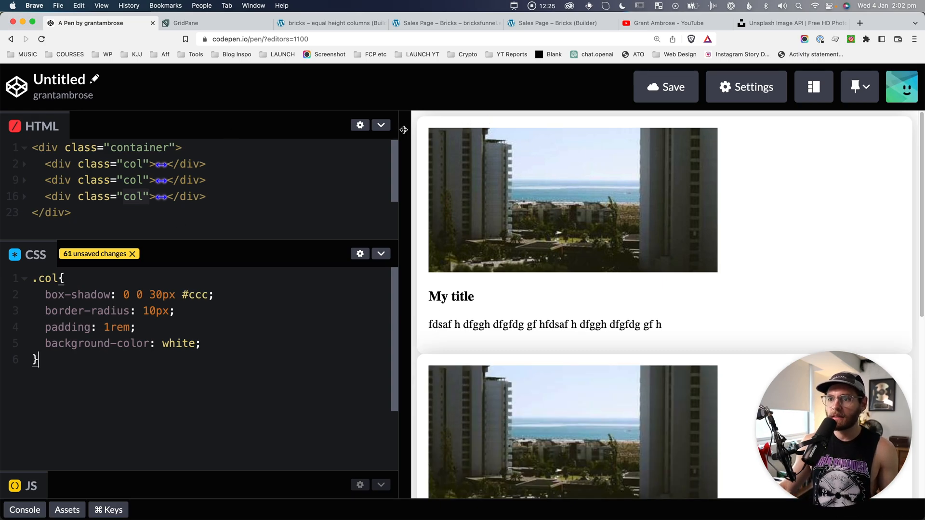
drag(411, 128, 354, 130)
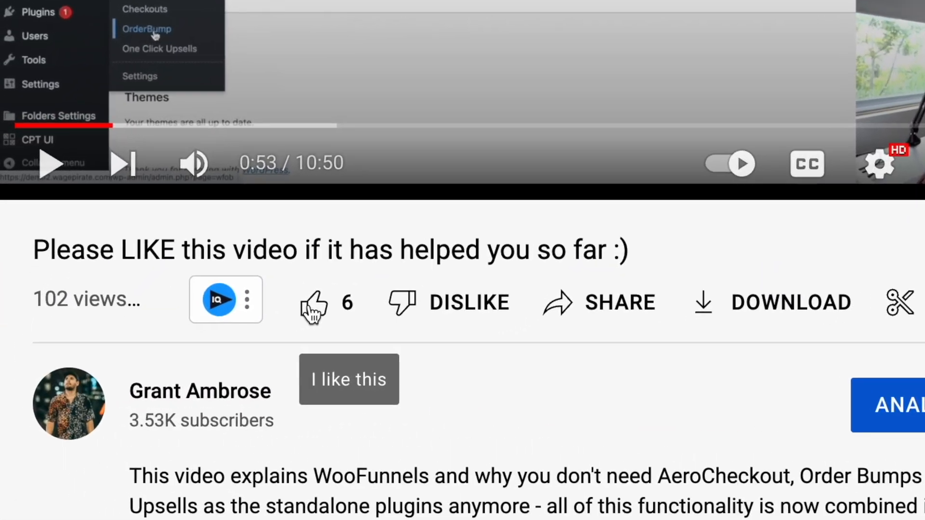
click(194, 343)
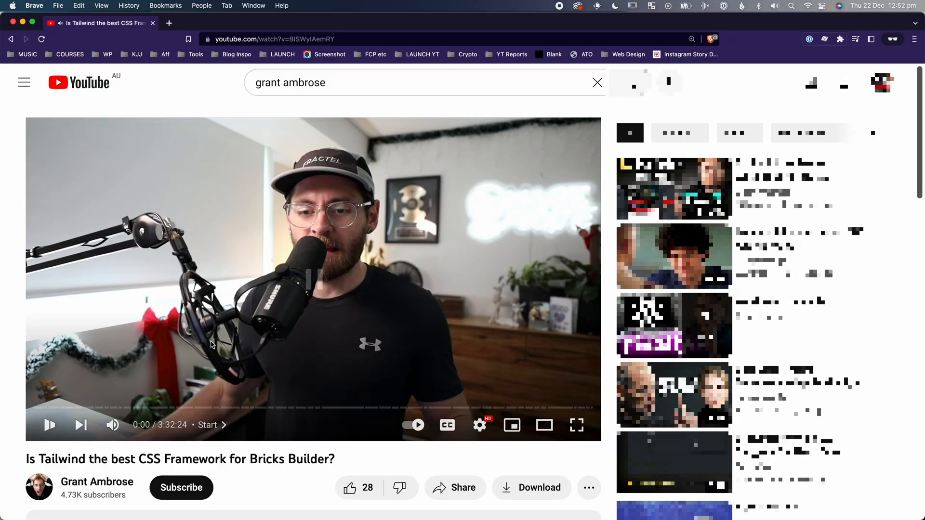
scroll(211, 345, down, 1)
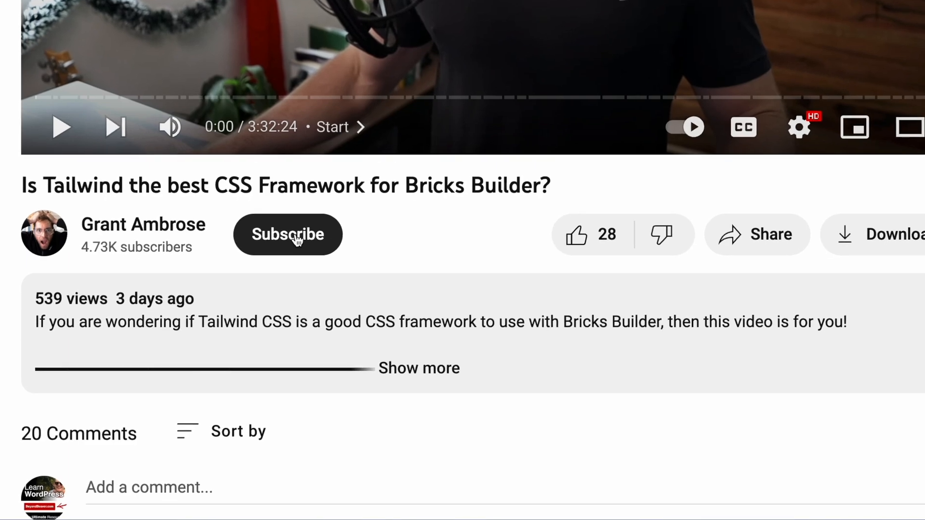
click(295, 245)
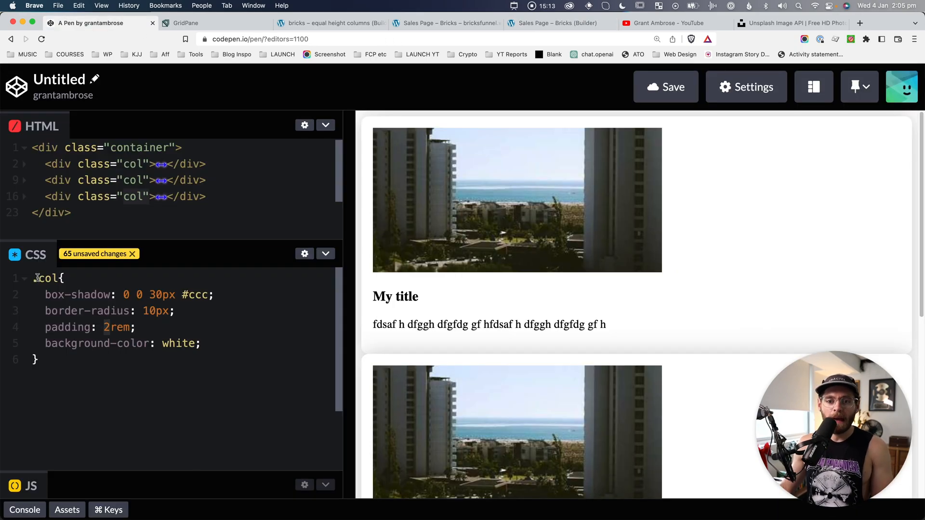
Add a .container rule with display: flex above the .col rule
click(36, 278)
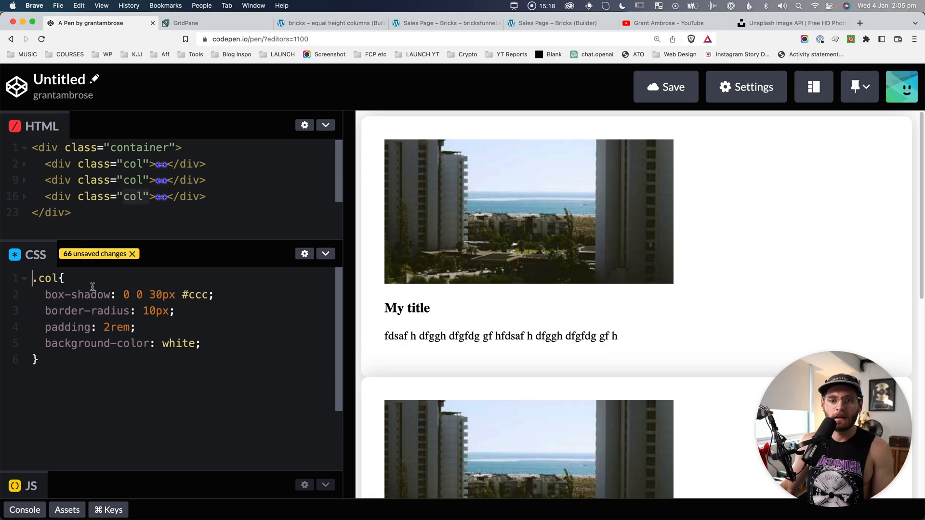
key(Return)
key(Up)
text(.c)
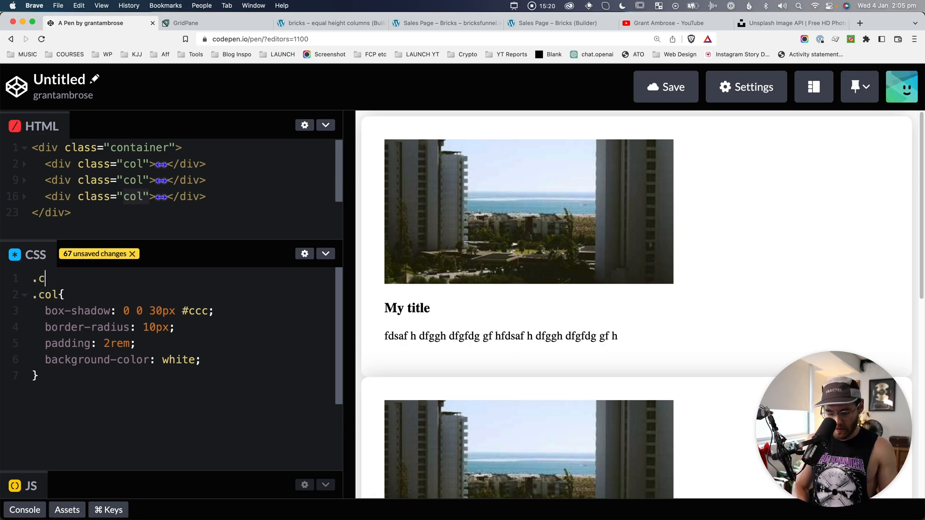
text(ontainer{)
key(Return)
text(display: flex;)
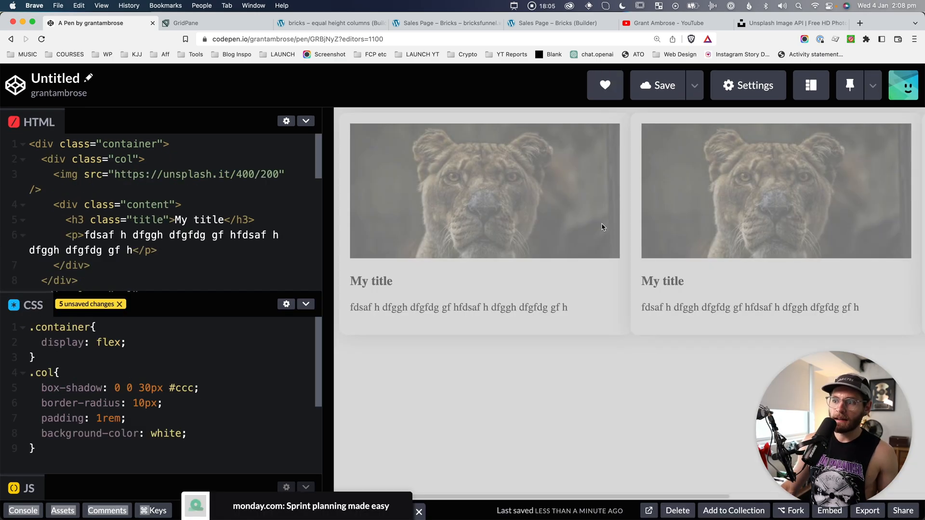
Add an img rule with max-width:100% below the .col rule
click(288, 389)
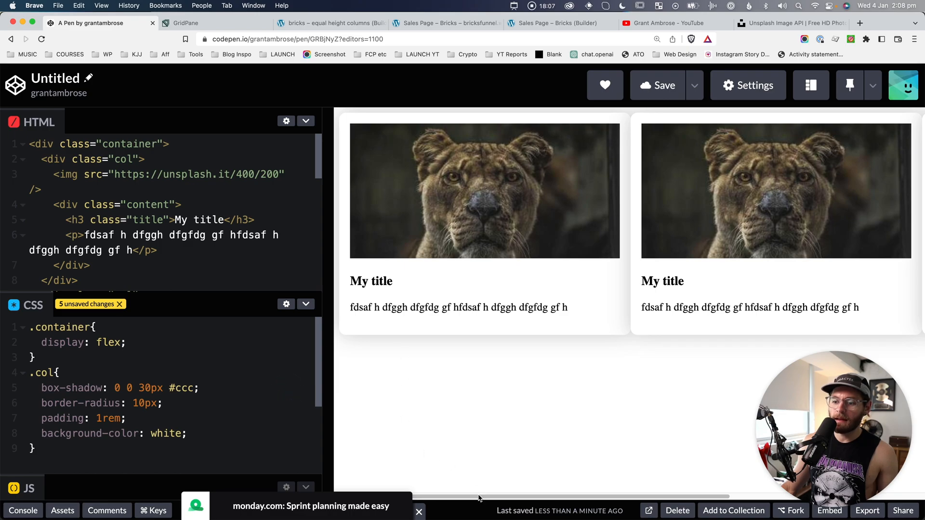
drag(479, 495, 458, 490)
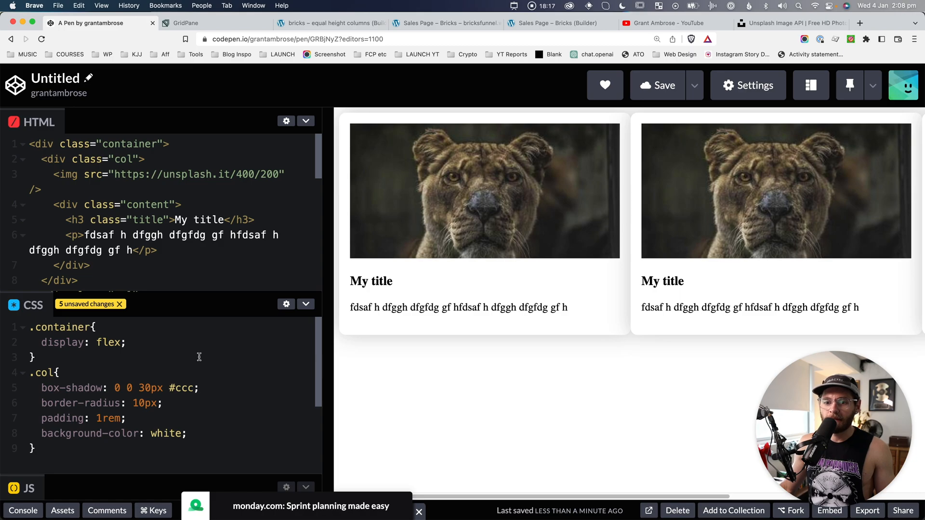
click(105, 451)
key(Return)
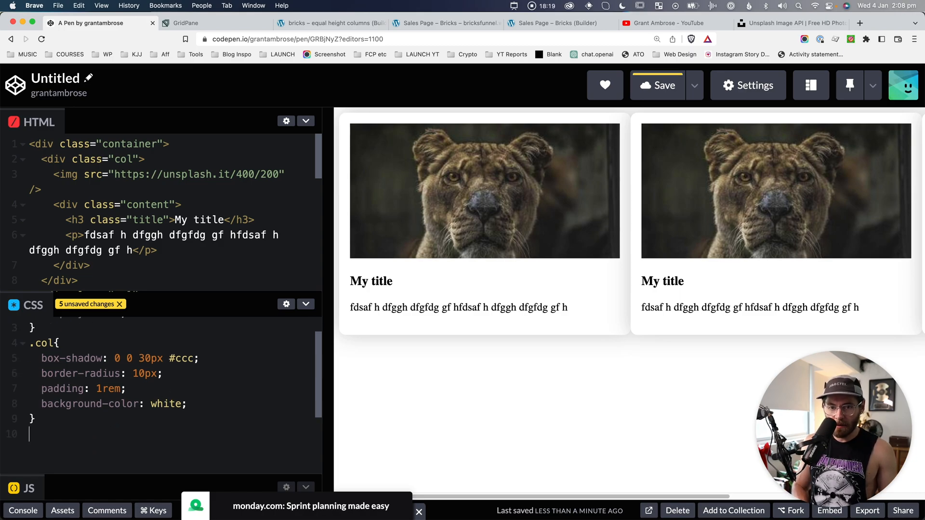
text(img{max-width:100%;)
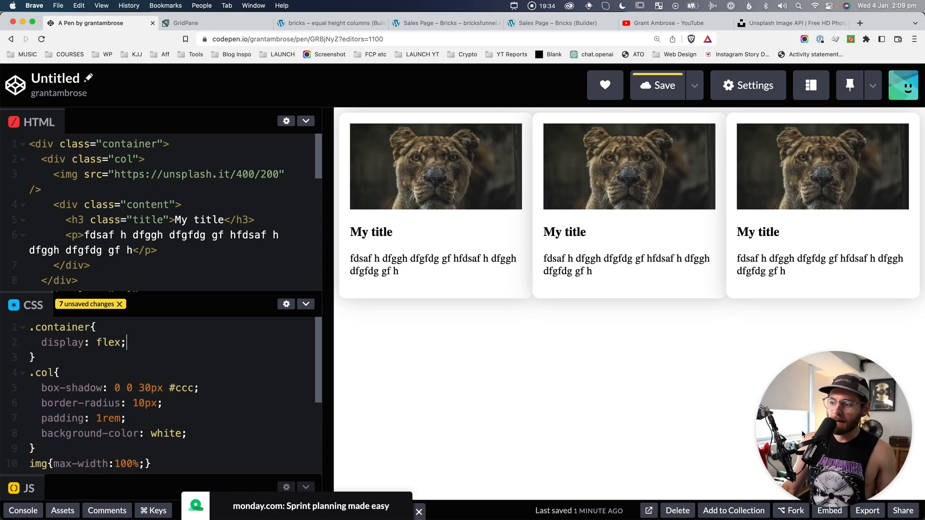
Open the browser's element inspector on the container div in the preview
drag(814, 424, 390, 427)
click(762, 331)
right_click(760, 305)
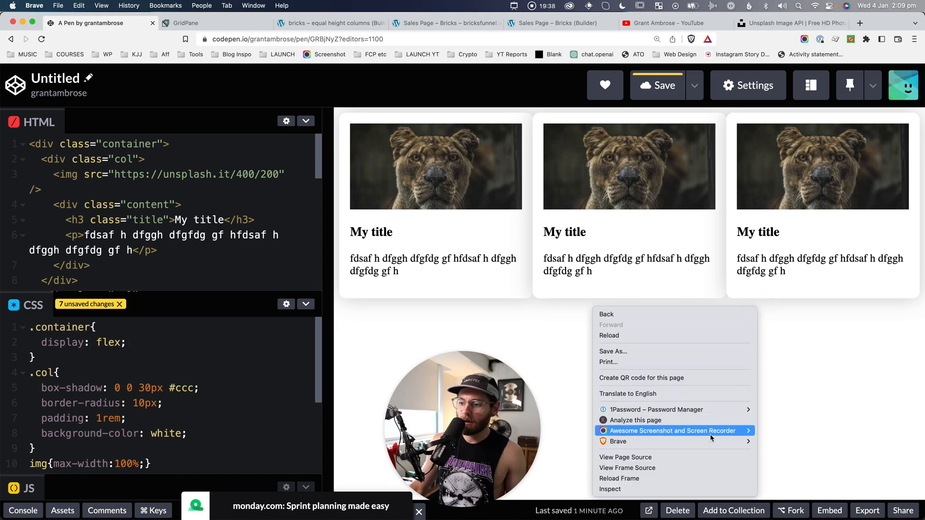
click(610, 489)
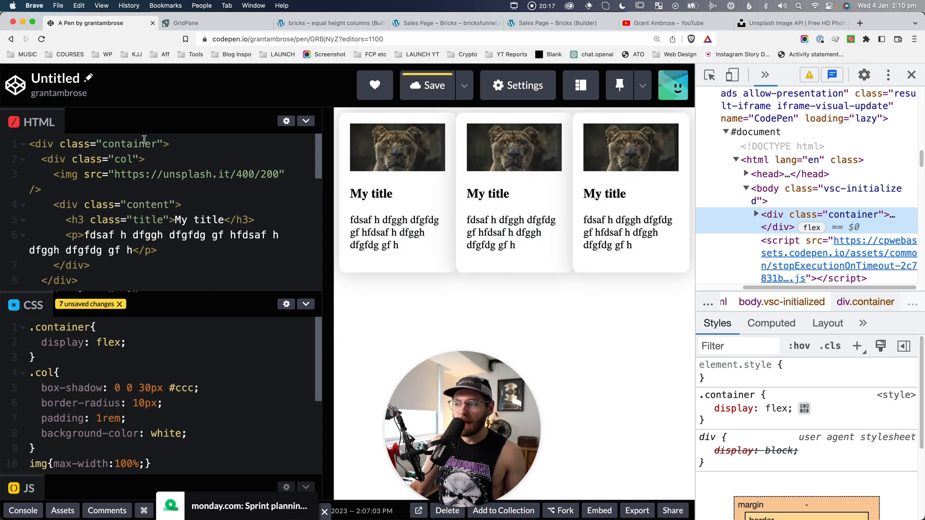
Examine the container div's computed layout properties, such as align-items, display and flex-direction
click(767, 324)
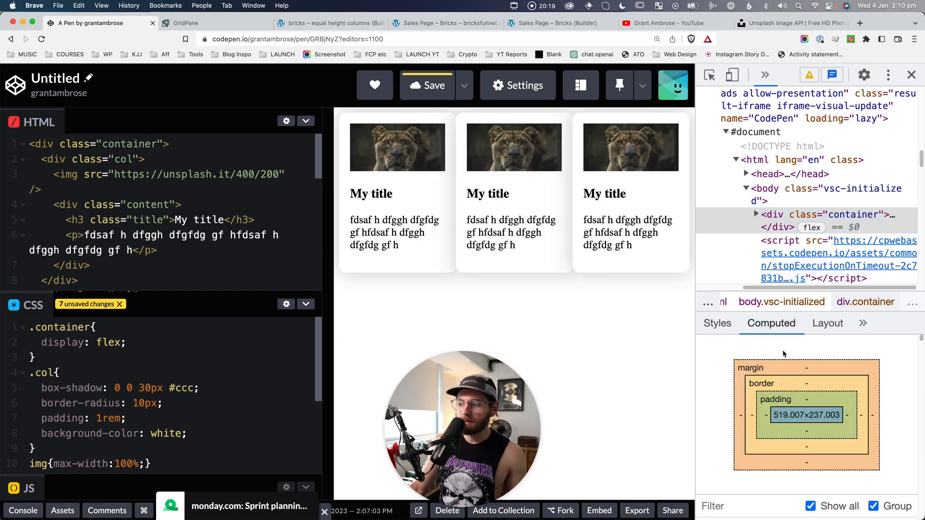
scroll(717, 371, down, 3)
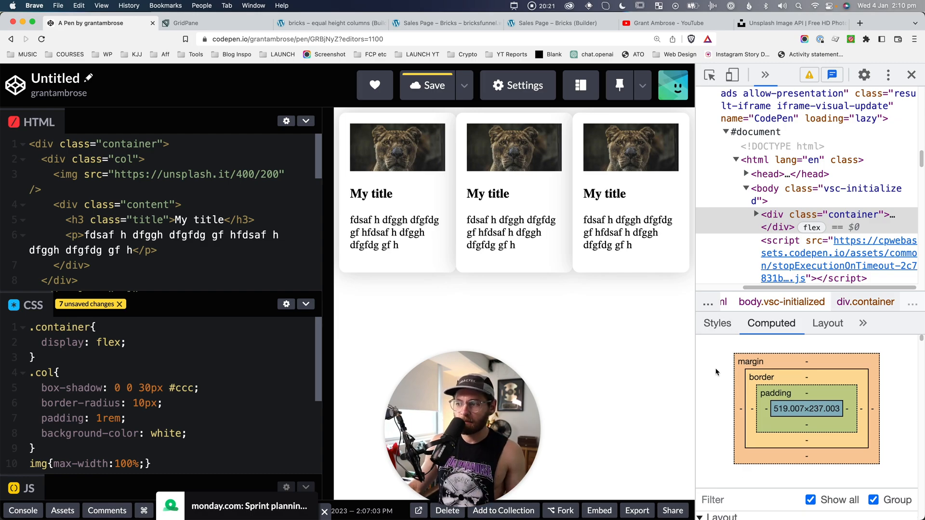
scroll(717, 372, down, 4)
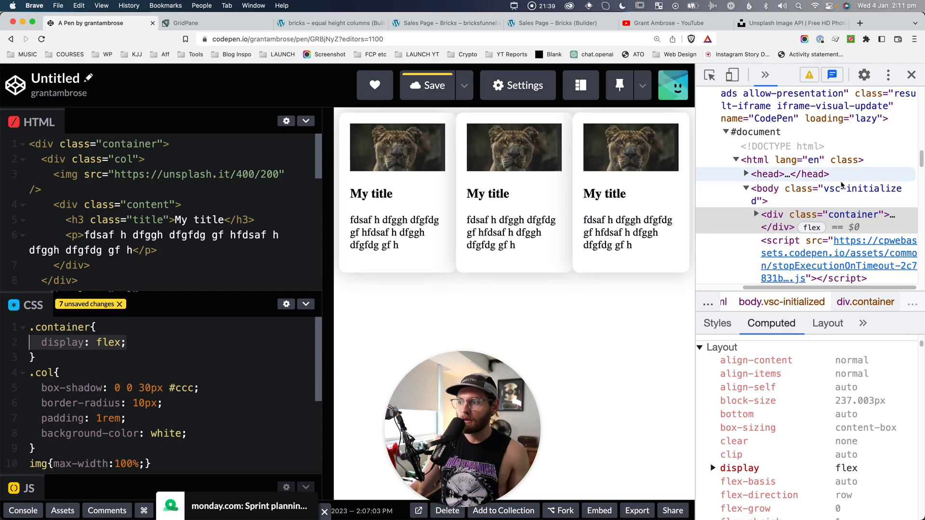
scroll(779, 338, down, 5)
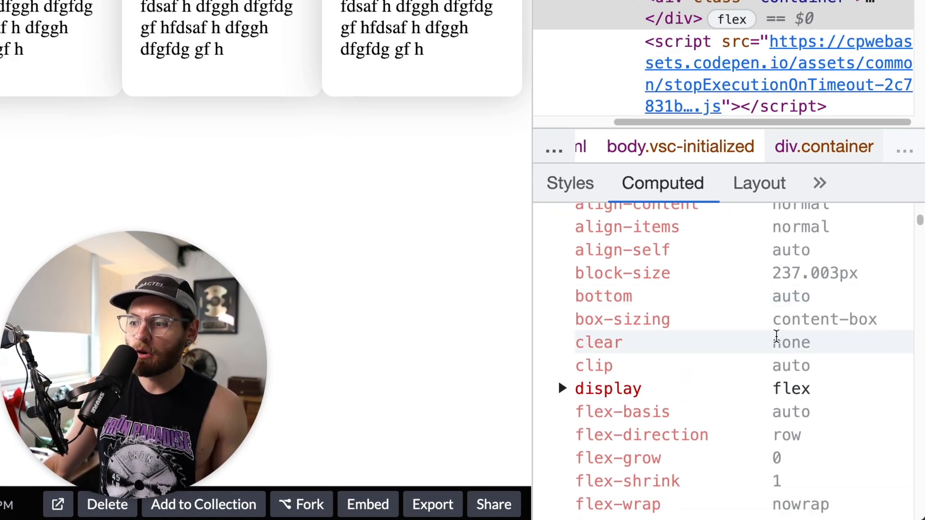
scroll(613, 326, up, 2)
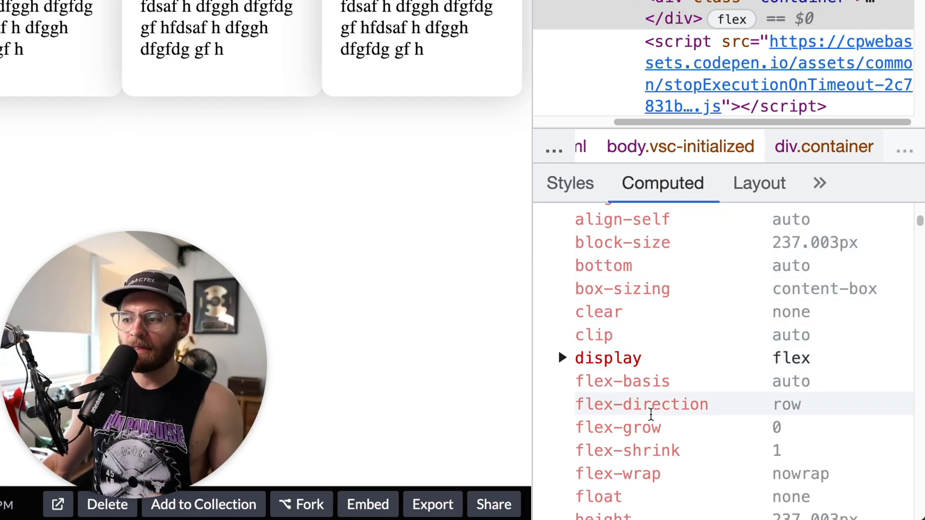
scroll(651, 415, down, 1)
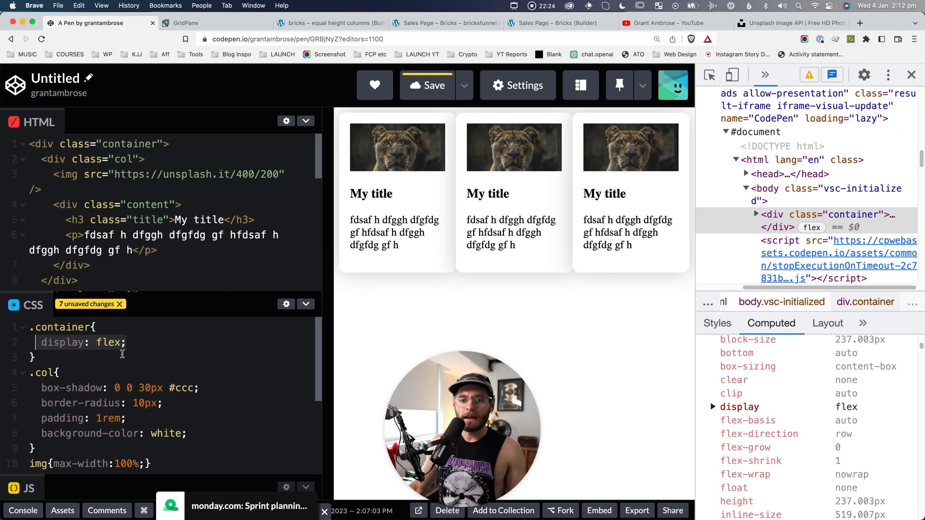
Add flex-direction: column to the .container rule and look over the stacked cards in the preview
click(145, 348)
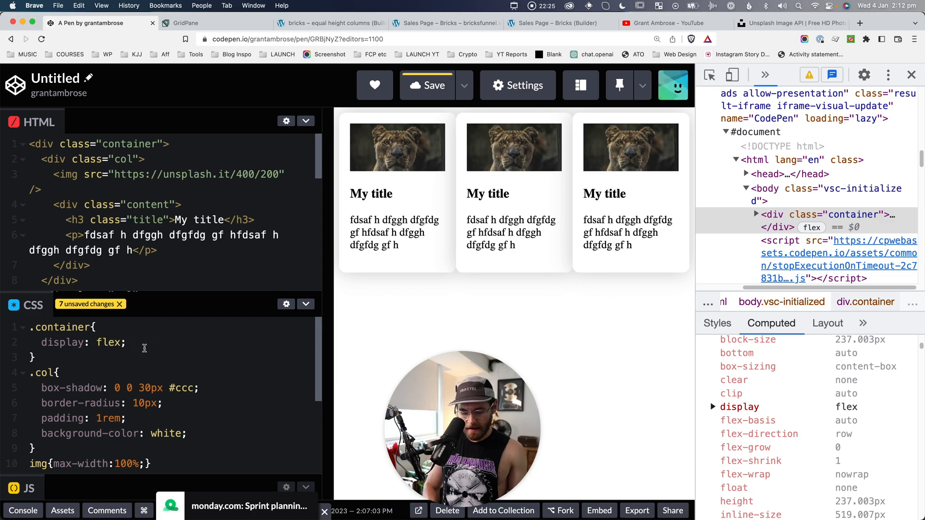
key(Return)
text(flex-direction: column;)
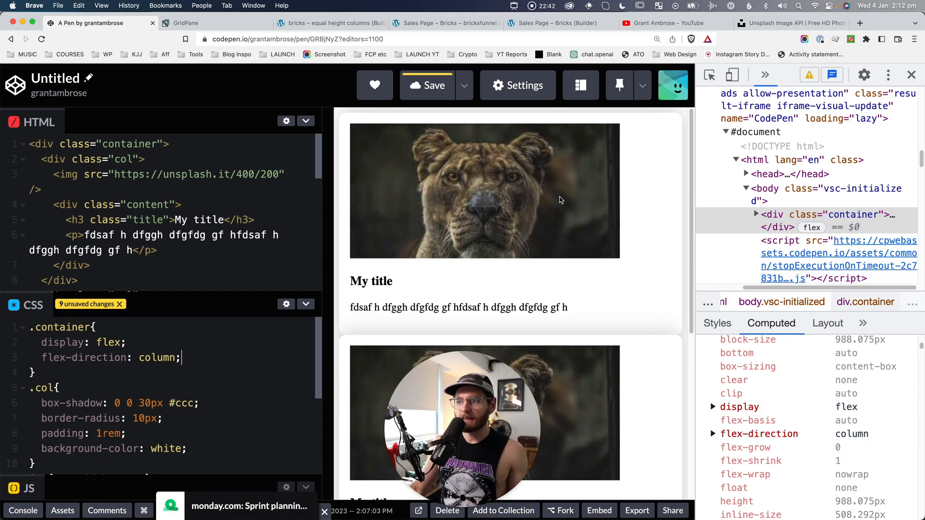
scroll(523, 302, down, 3)
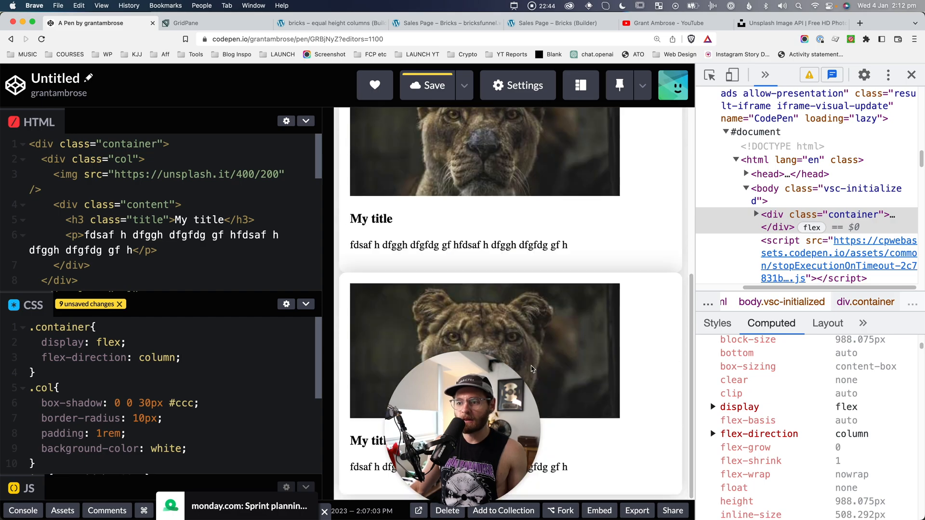
scroll(540, 372, up, 3)
Change the flex-direction value in the .container rule to row
double_click(157, 357)
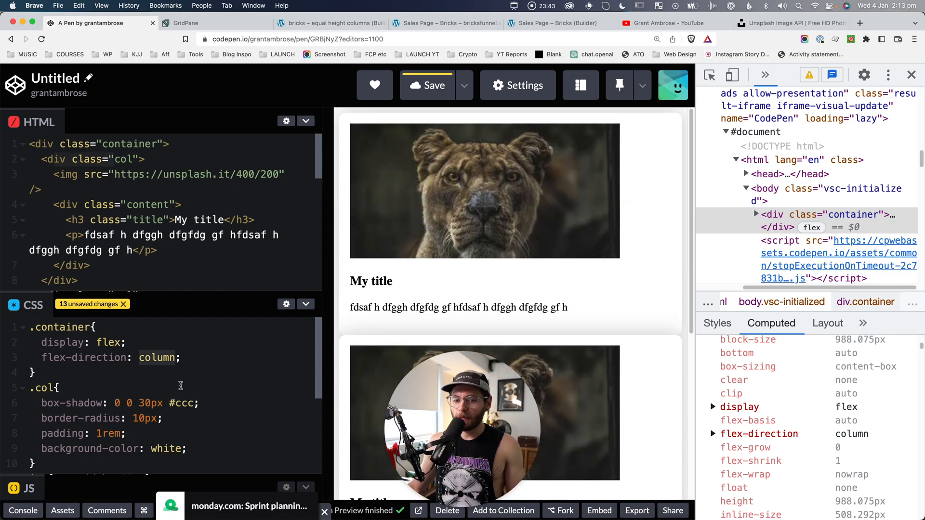
text(row)
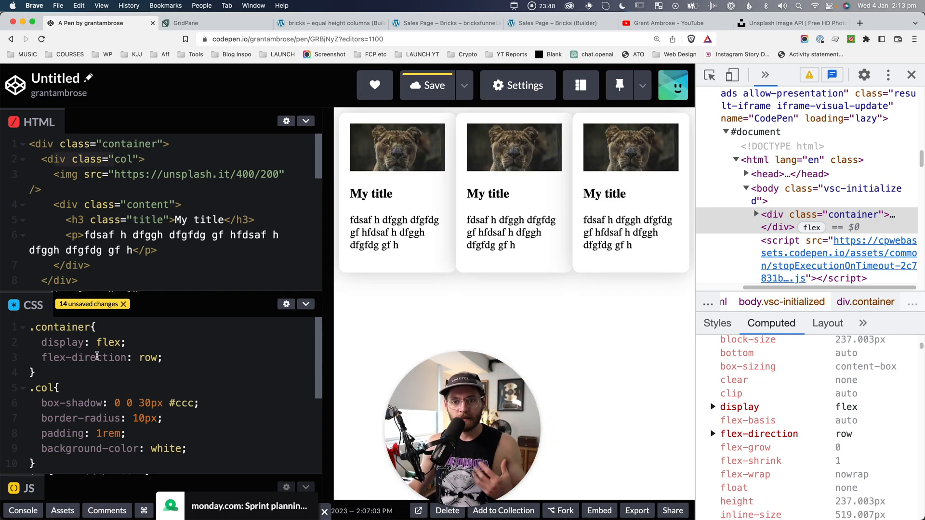
drag(42, 357, 160, 358)
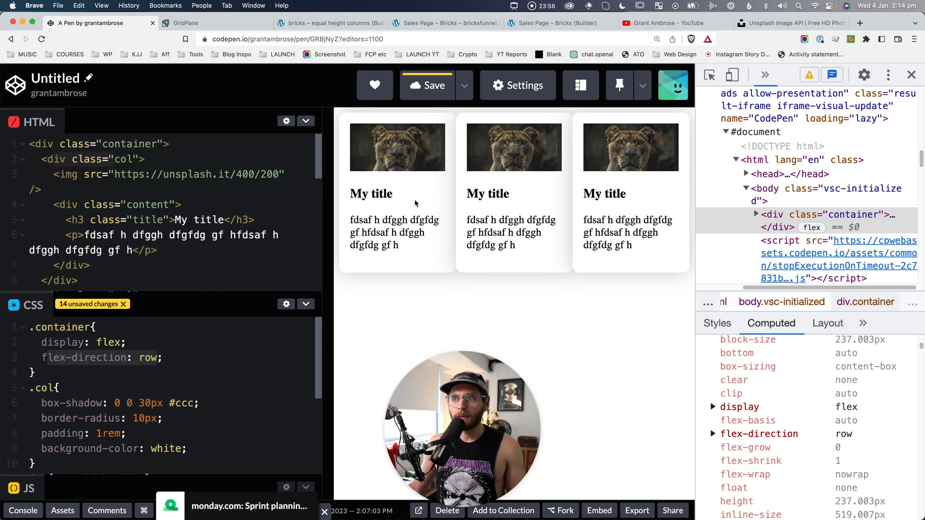
Set the cross-axis alignment of the 3 cards container to Stretch in the Bricks builder, and return to the CodePen pen
click(549, 23)
click(121, 365)
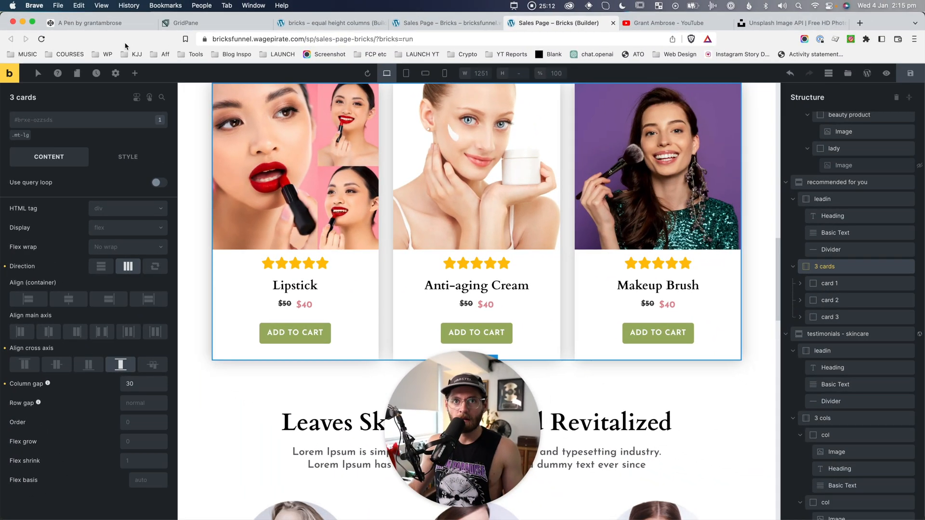
click(97, 22)
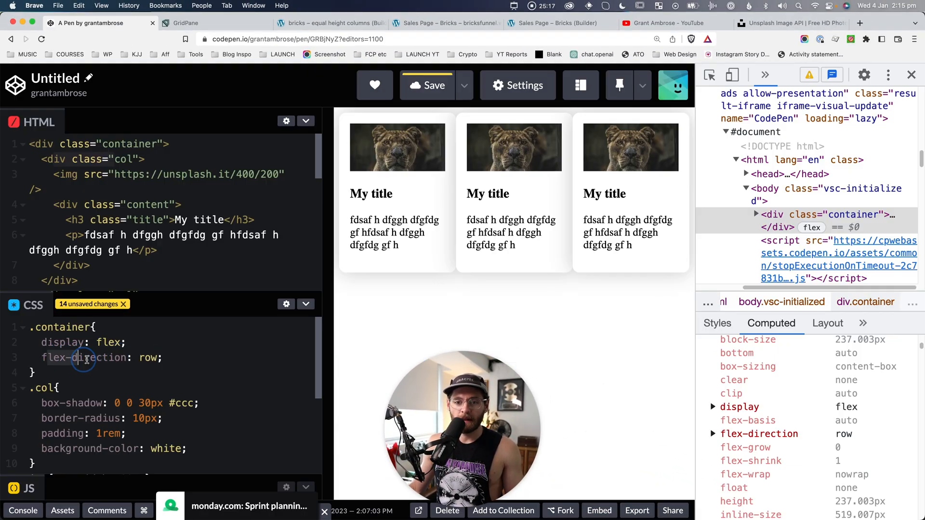
Try column as the .container rule's flex-direction, and set it back to row
double_click(150, 357)
text(column)
key(Up)
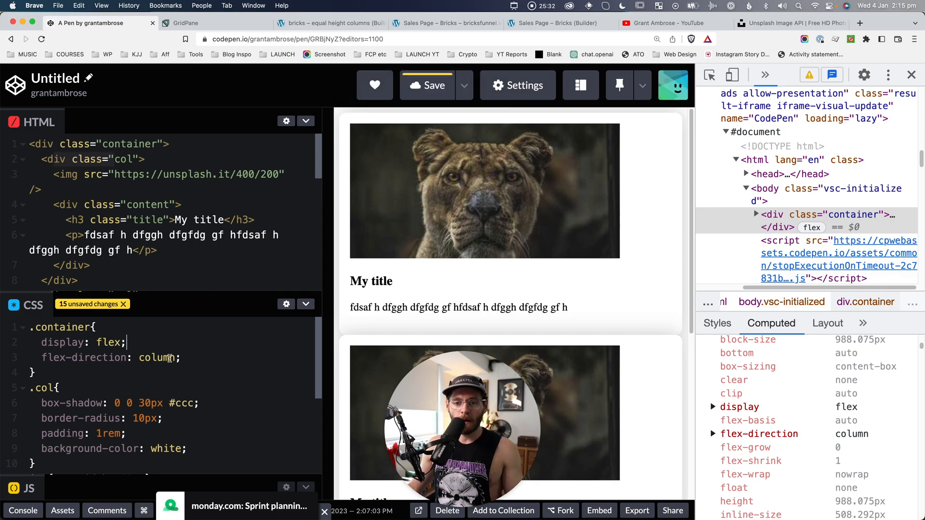
double_click(160, 361)
text(row)
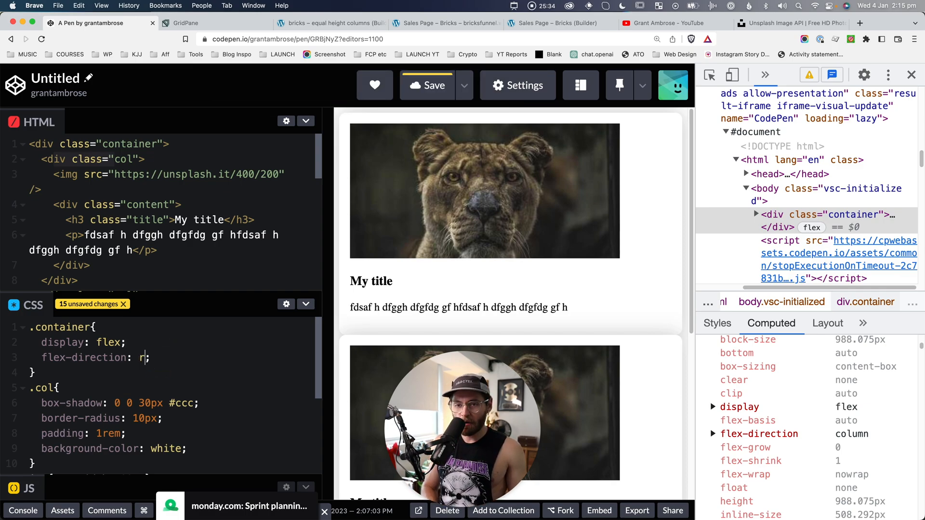
drag(53, 359, 109, 359)
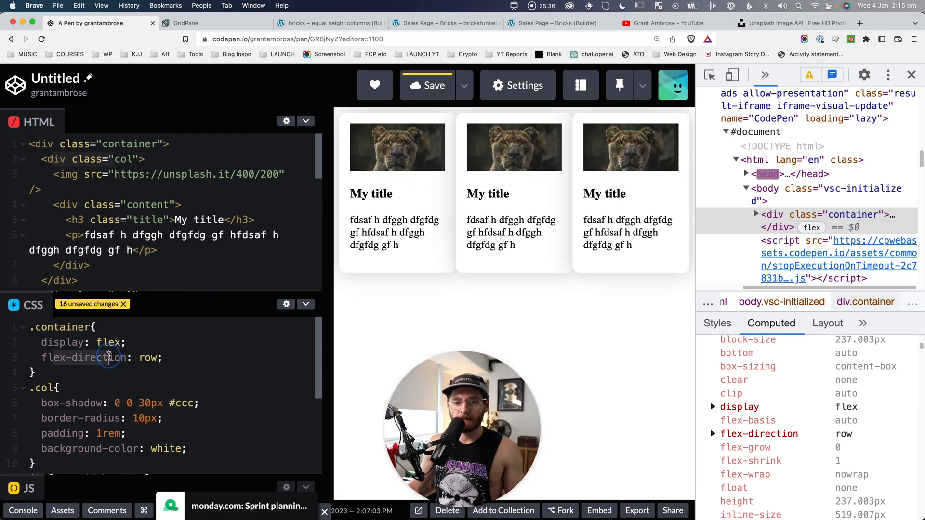
click(162, 359)
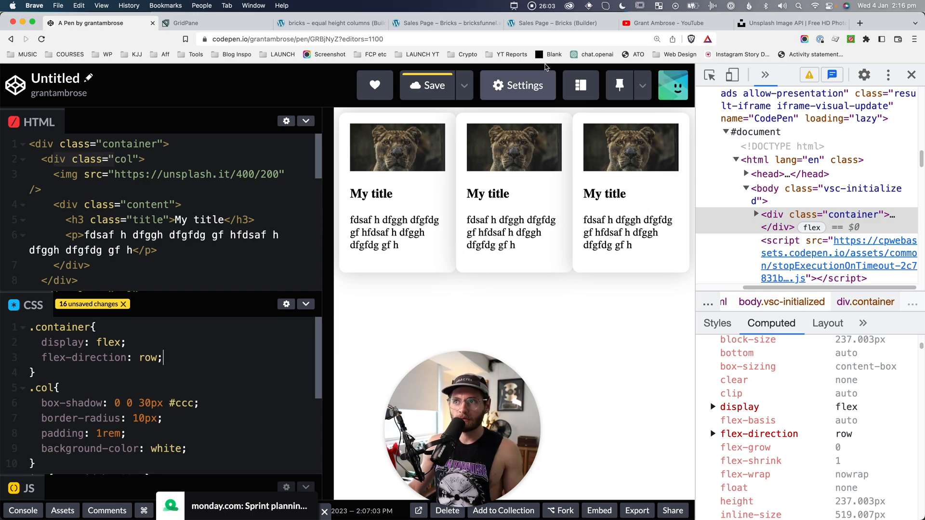
Draw a horizontal blue arrow across the three preview cards and label it "main axis"
click(475, 24)
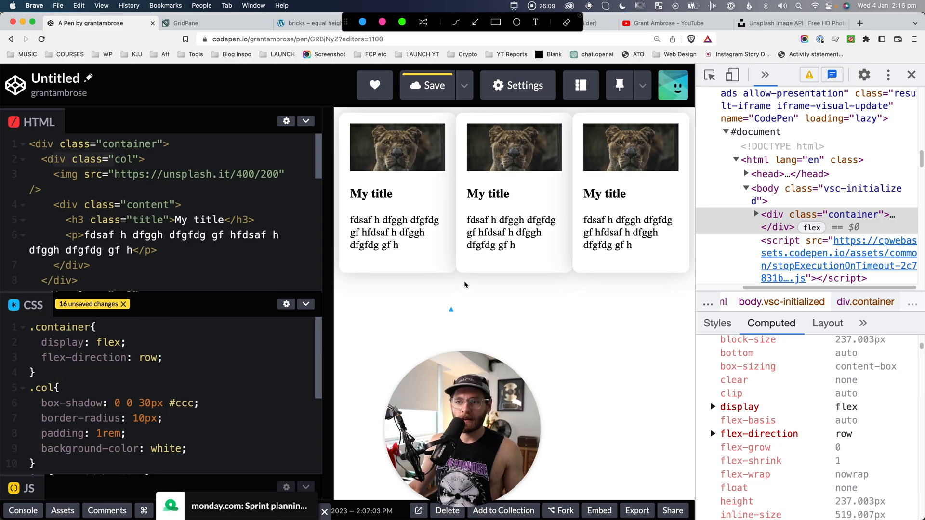
drag(336, 205, 686, 201)
click(528, 192)
text(main aixis)
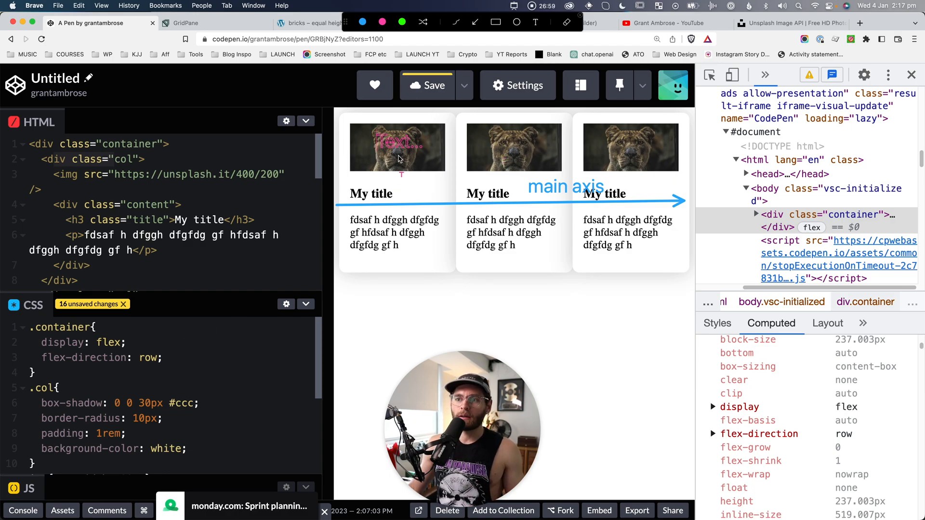
Draw a vertical pink arrow down the first card, label it "cross axis", and clear the annotations
drag(394, 126, 391, 442)
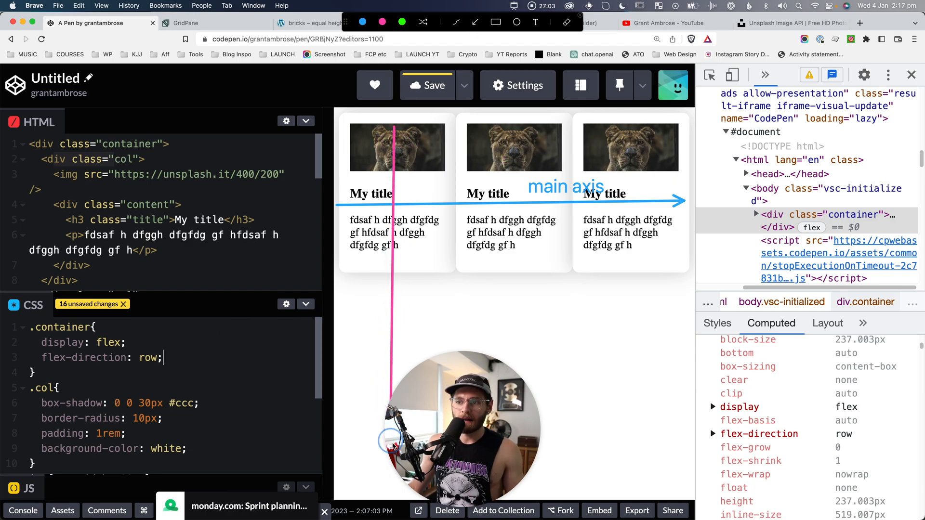
key(t)
click(413, 313)
text(cross axis)
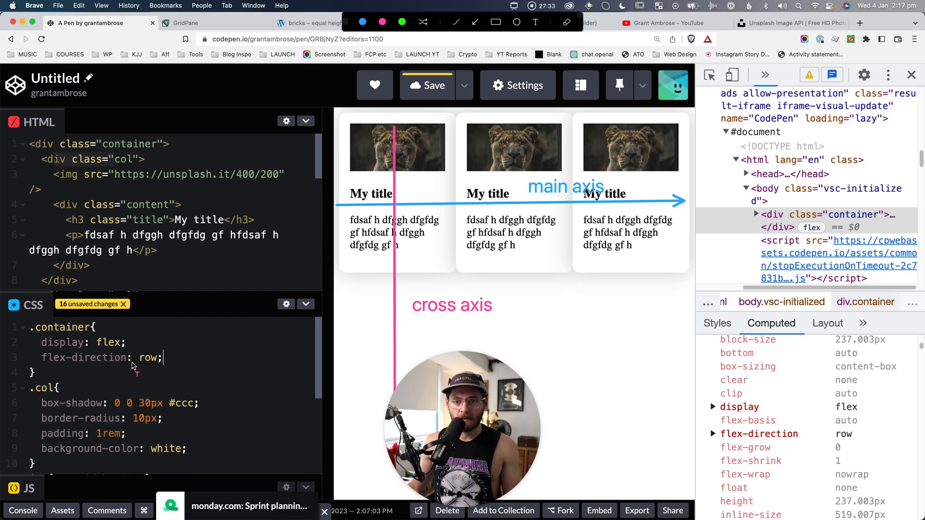
key(Escape)
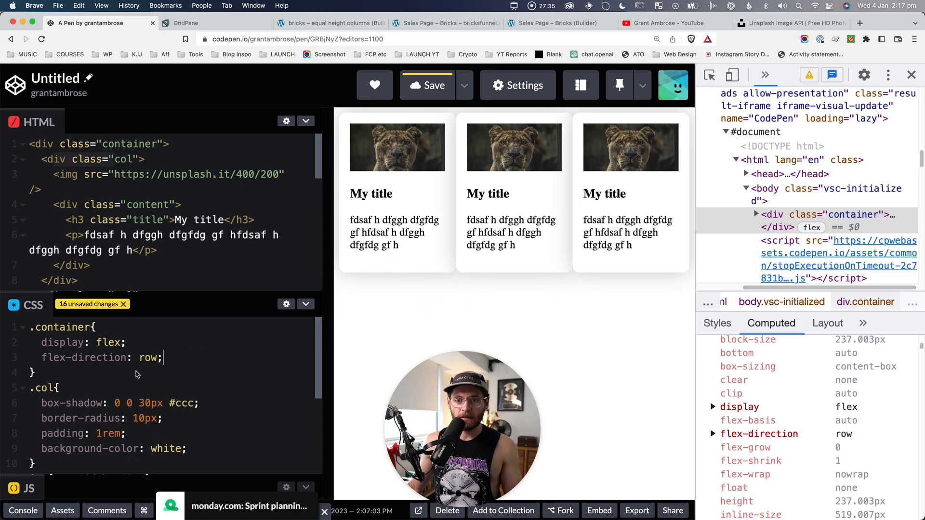
Set the .container's flex-direction to column and draw a vertical blue arrow labelled "main axis" over the stacked cards
double_click(147, 357)
text(column)
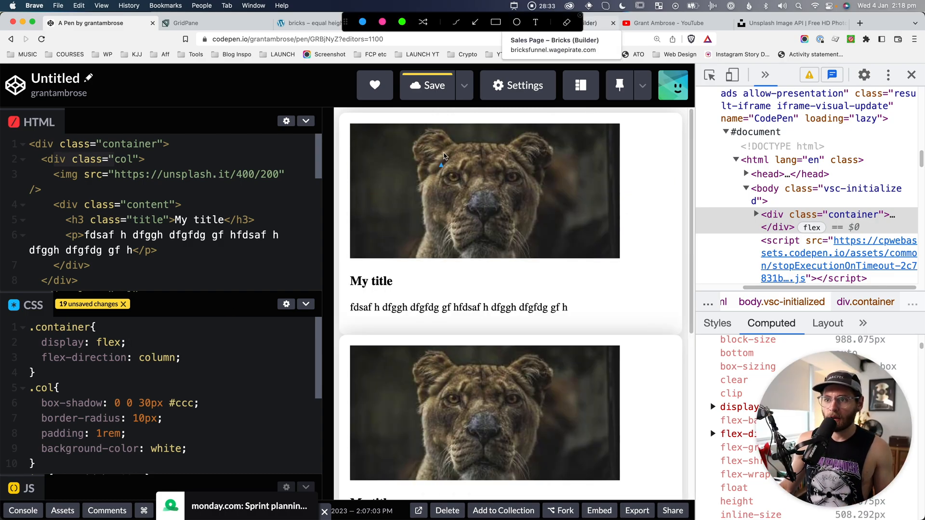
drag(388, 123, 392, 476)
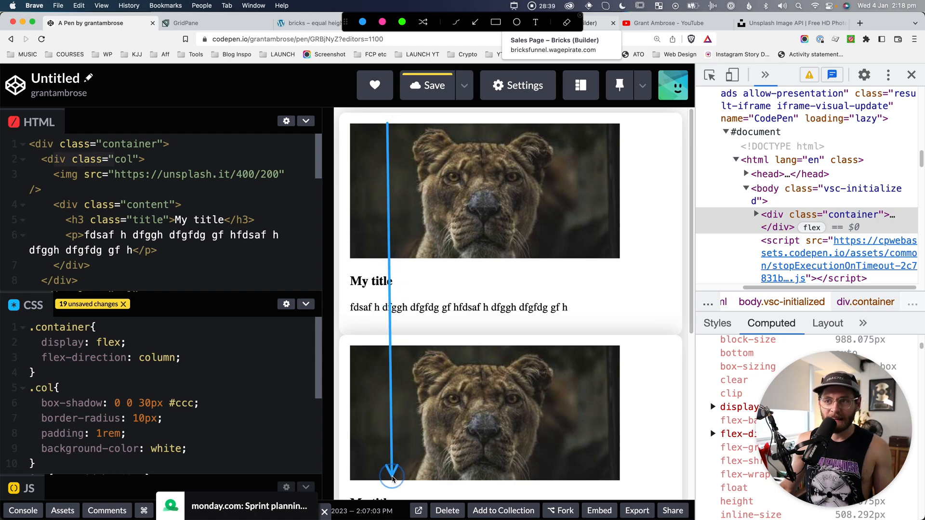
click(411, 273)
text(main axis)
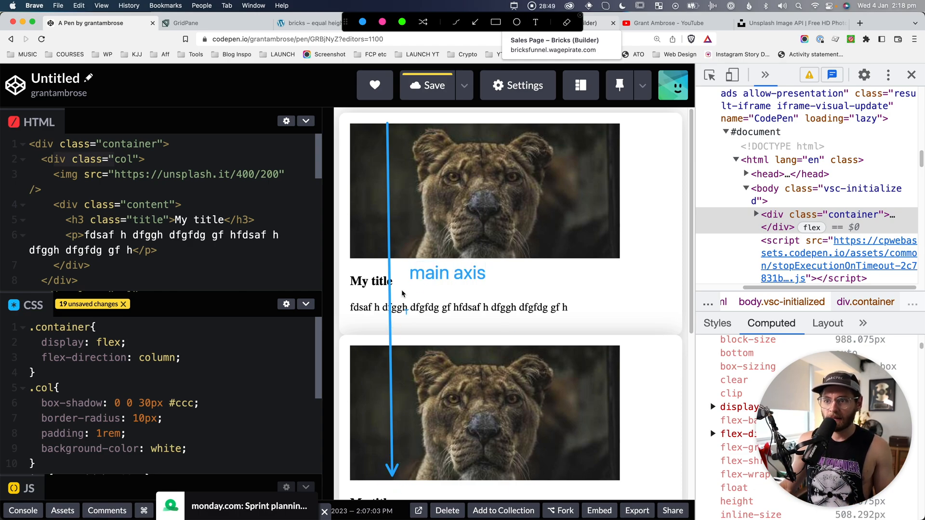
Draw a horizontal pink arrow across the top card's image and label it "cross axis"
click(475, 22)
click(382, 21)
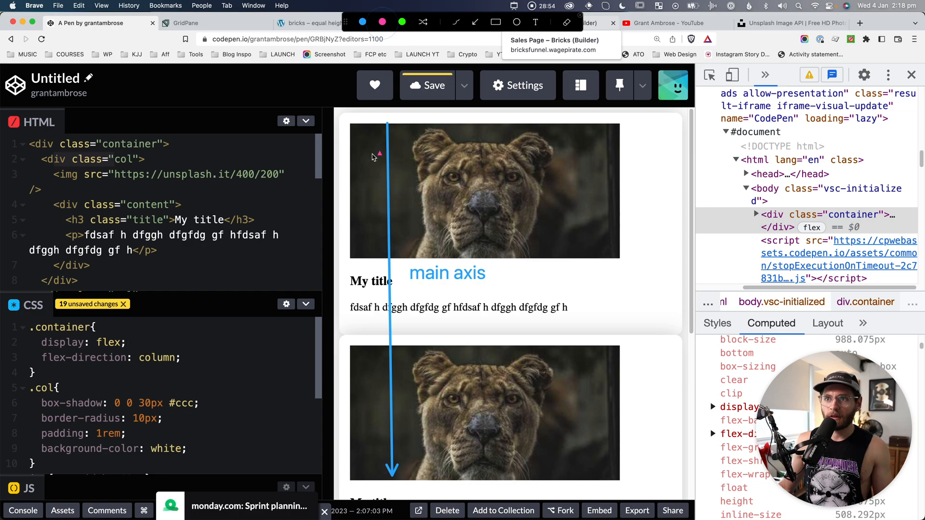
drag(348, 179, 673, 182)
click(535, 22)
click(453, 192)
text(cross axis)
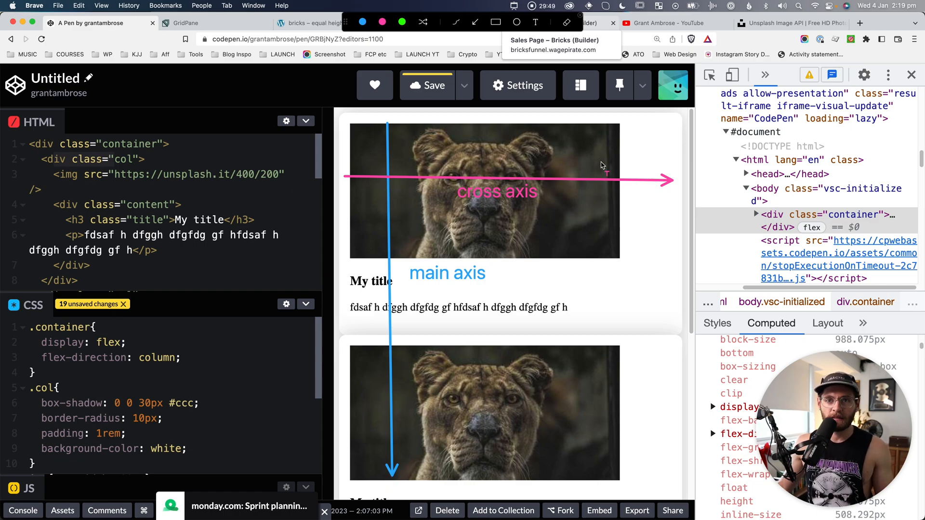
In the Bricks builder, lengthen card 2's heading by repeating "Anti-aging Cream" until it appears four times
click(428, 181)
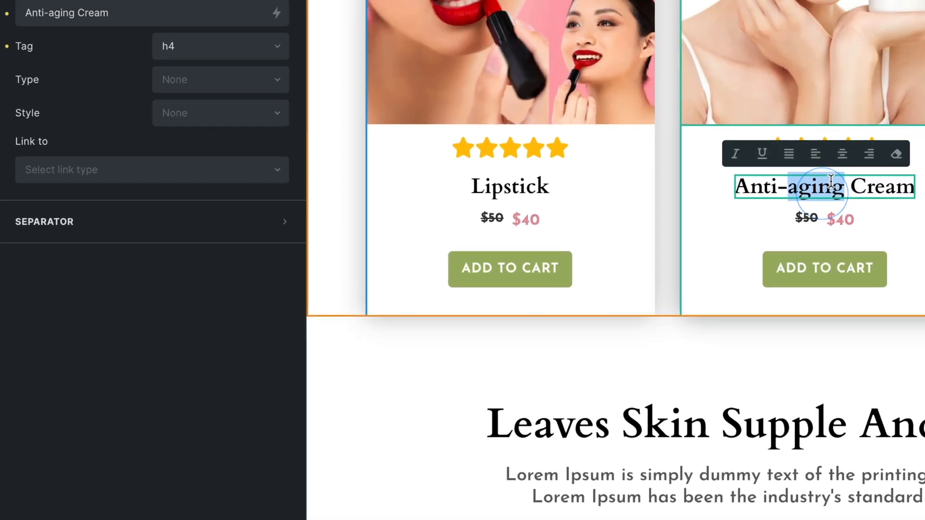
triple_click(831, 183)
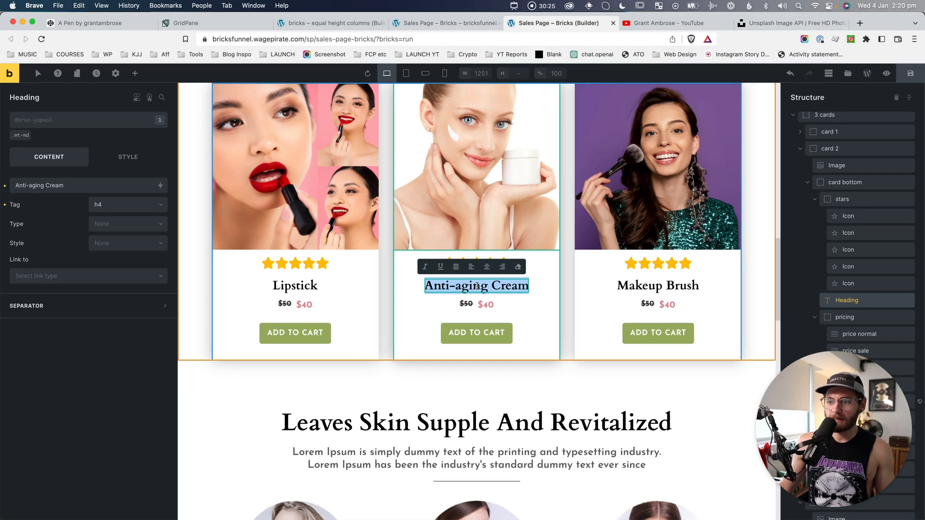
key(super+v)
key(super+v)
key(super+v)
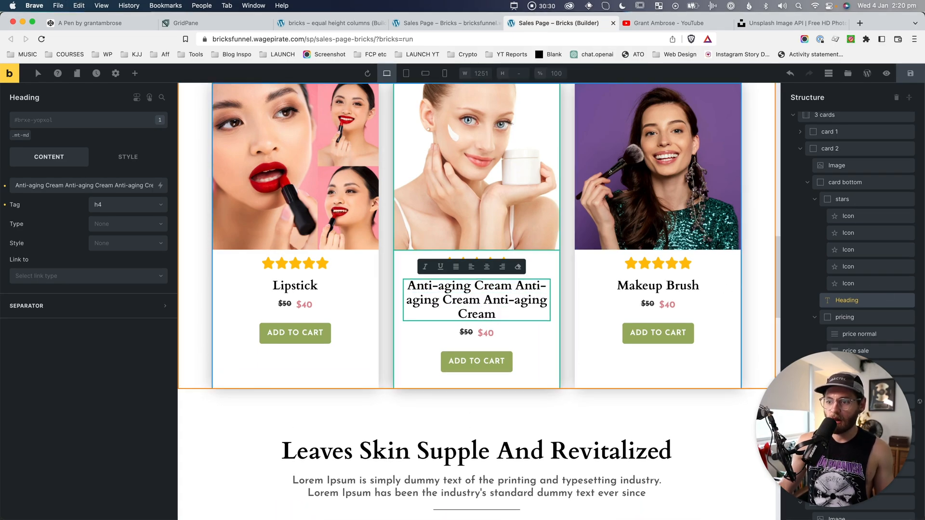
text(Anti-aging Cream)
Select the 3 cards container and switch its Stretch cross-axis alignment off and on to compare the card heights
click(846, 182)
click(822, 121)
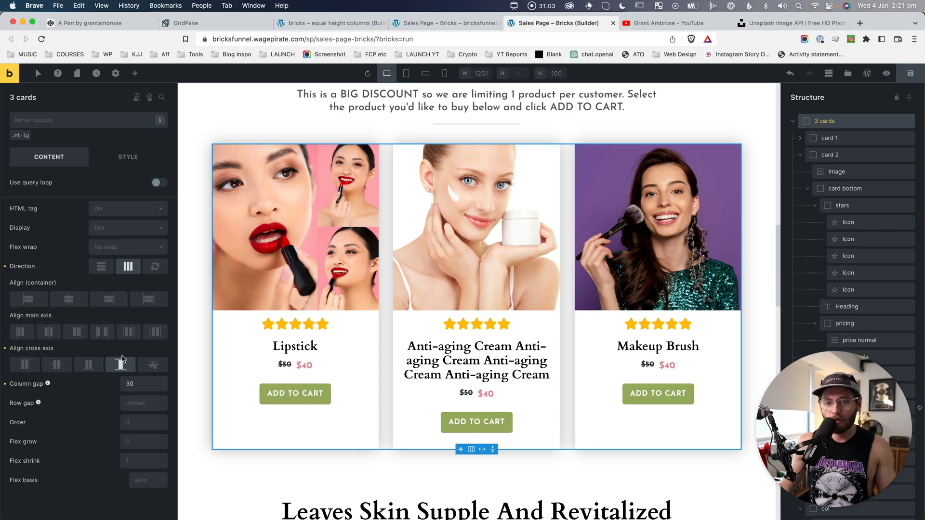
click(121, 366)
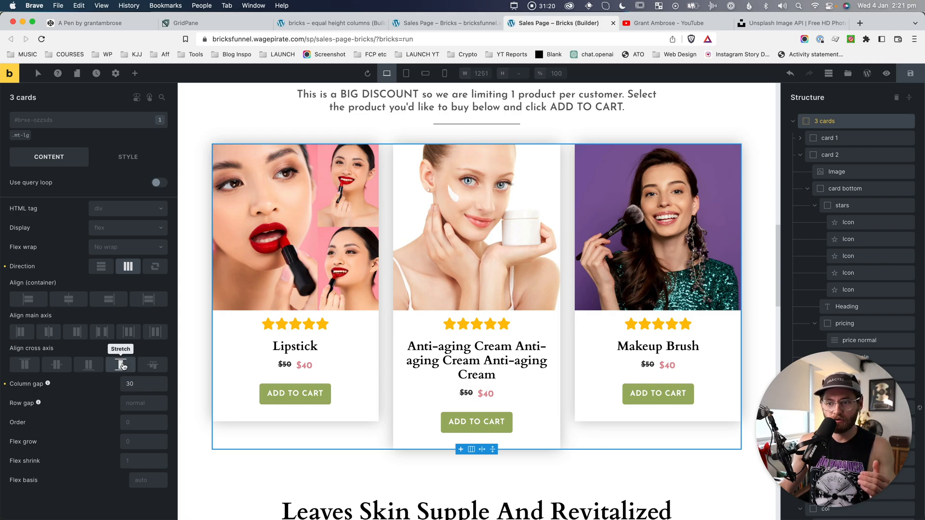
click(120, 364)
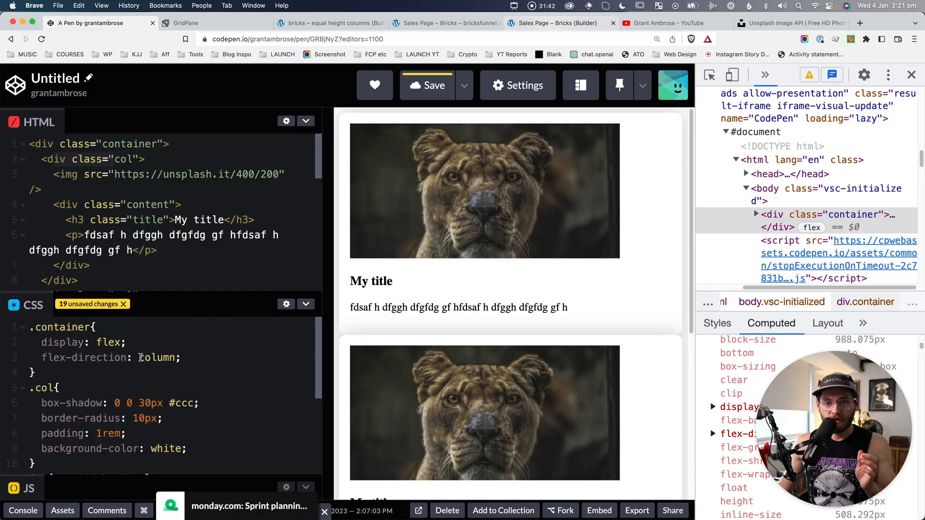
drag(195, 362, 29, 343)
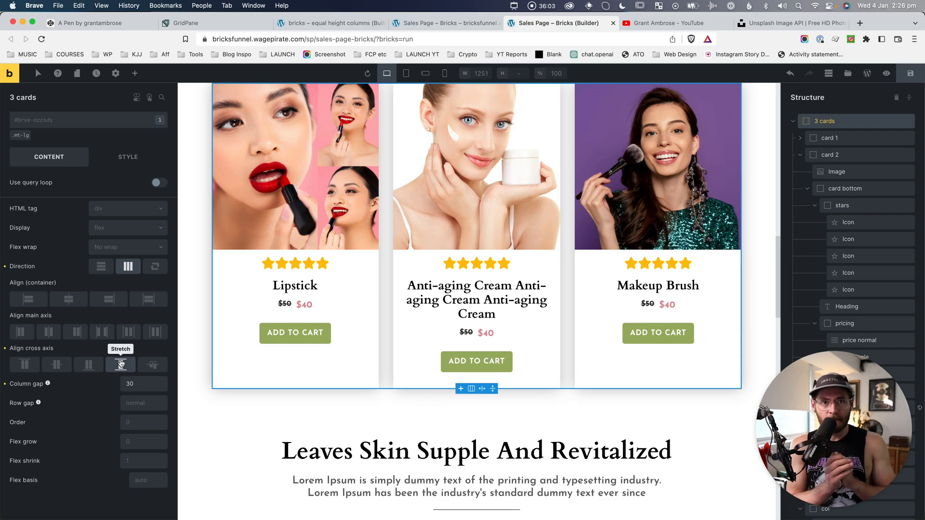
click(121, 364)
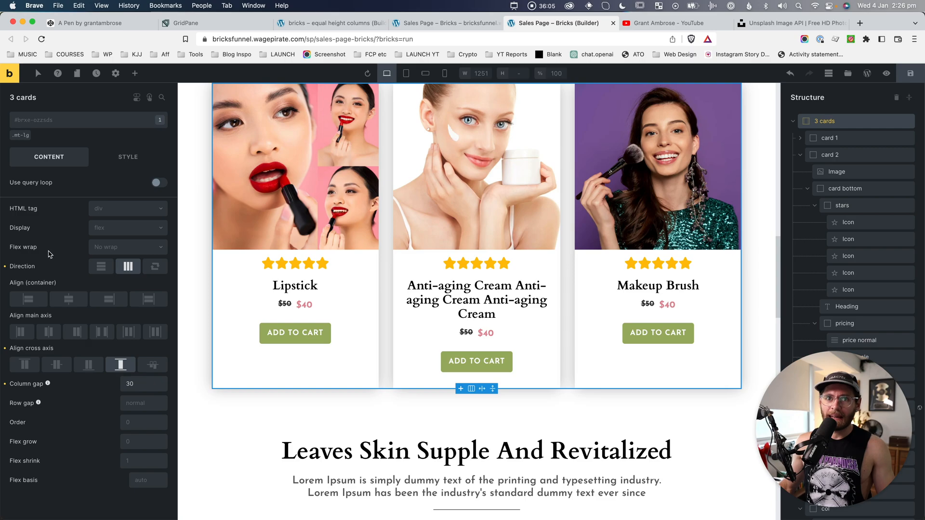
Switch to the CodePen pen and duplicate the paragraph twice inside the second column's content div
click(100, 26)
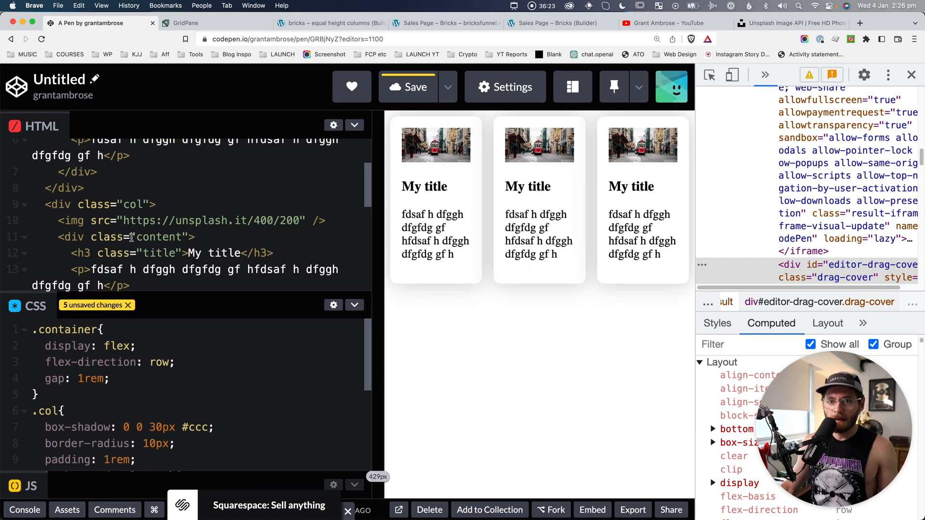
scroll(285, 217, down, 1)
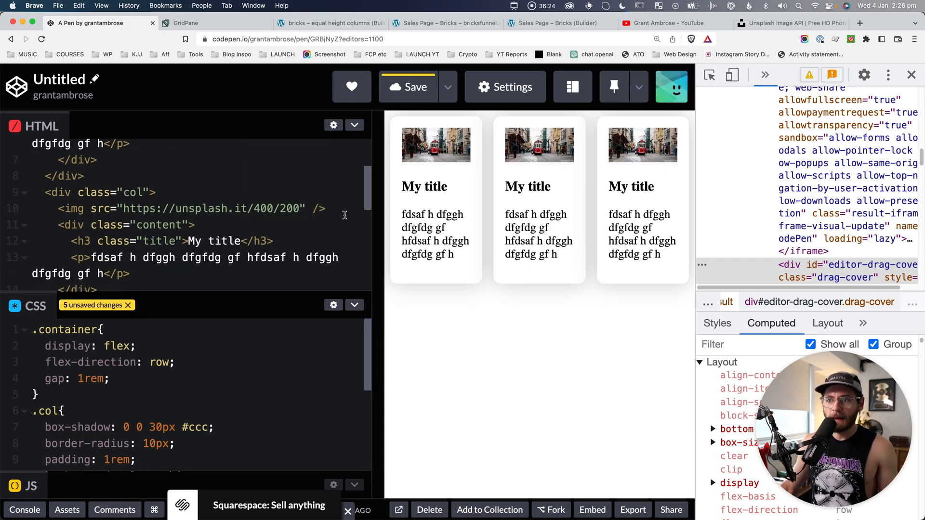
scroll(200, 240, down, 2)
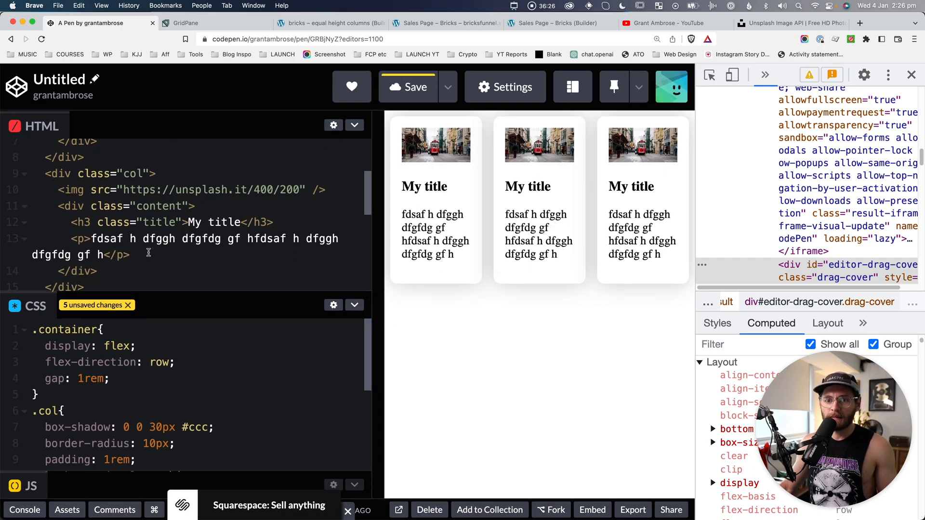
drag(130, 248, 71, 235)
key(super+c)
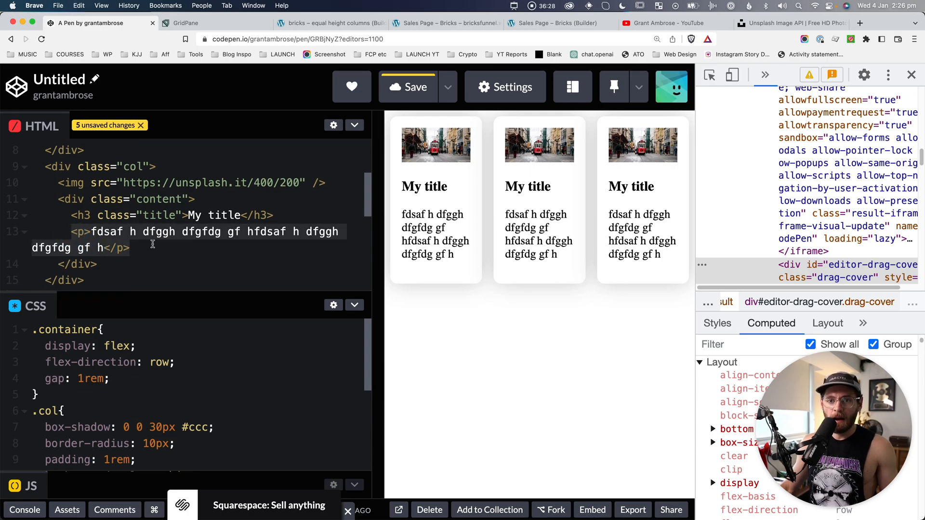
key(Right)
key(Return)
key(super+v)
key(Return)
key(super+v)
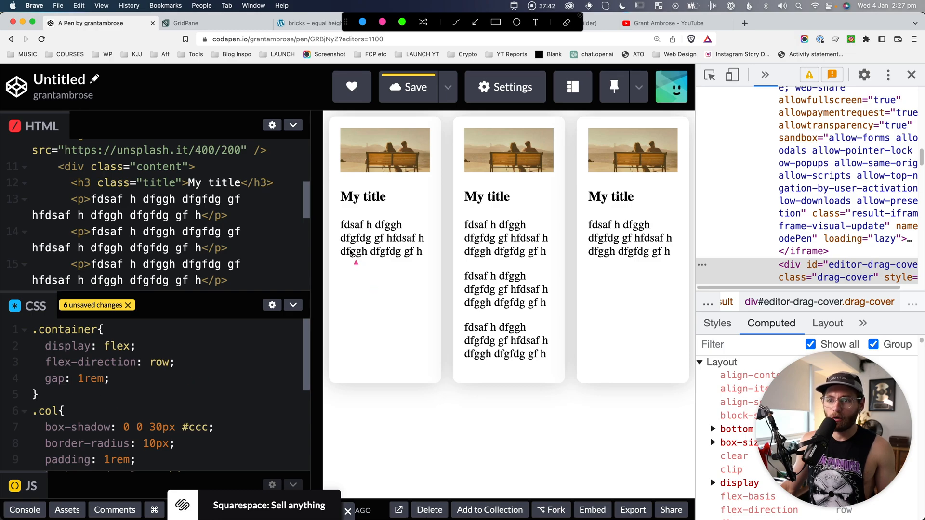
Draw a pink horizontal arrow across the three preview cards and a blue vertical arrow down the first card
drag(331, 230, 683, 230)
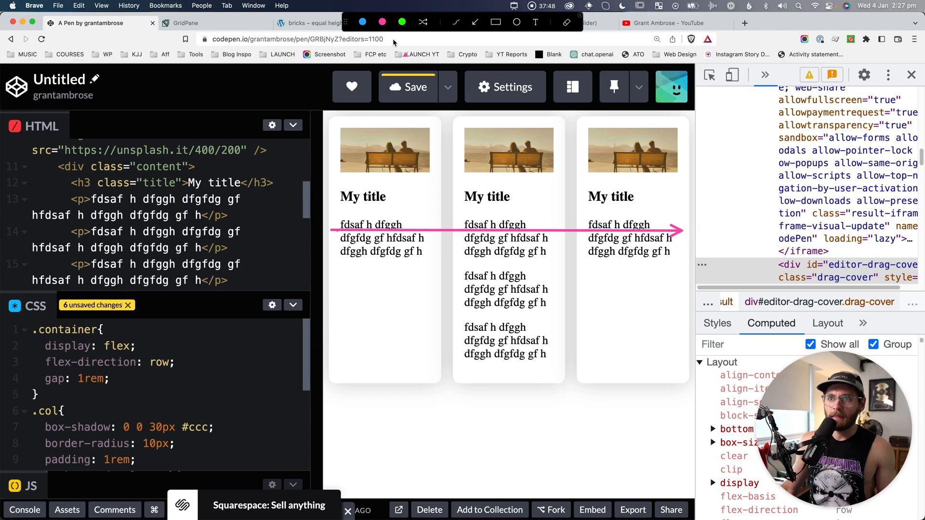
click(362, 22)
drag(376, 137, 378, 474)
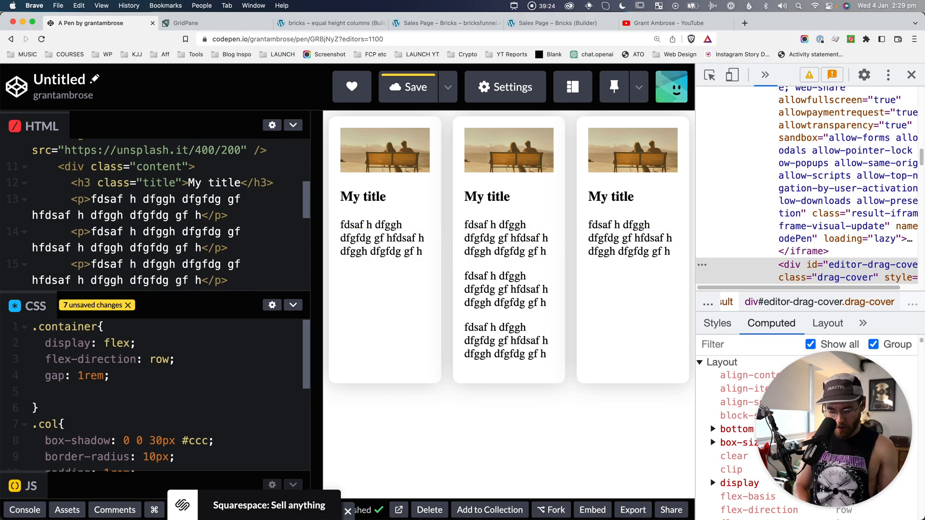
Open the W3Schools page for the CSS justify-content property and look up its definition and default value
text(justify-content.php)
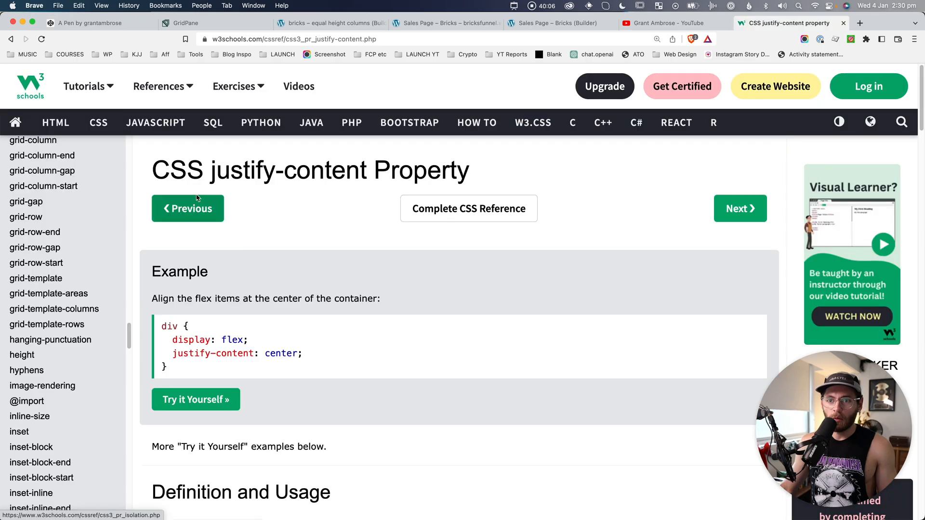
scroll(302, 250, down, 1)
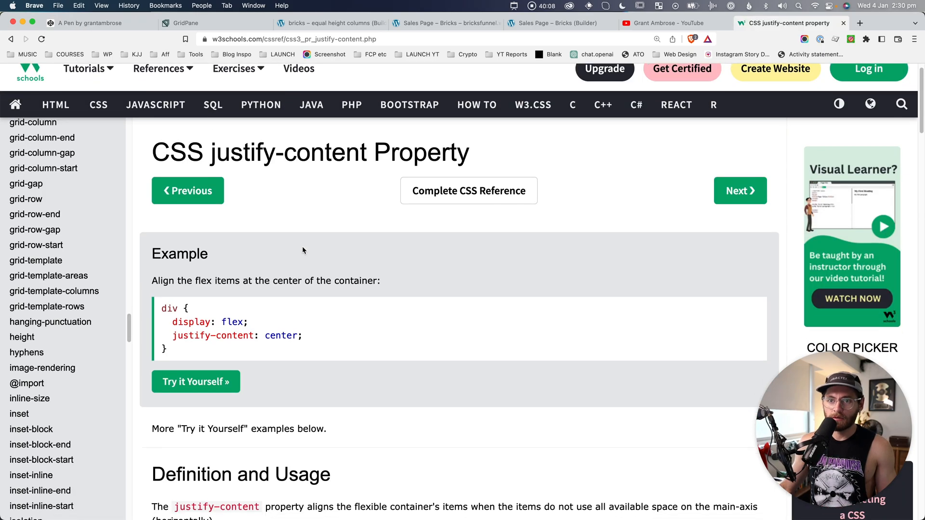
drag(230, 140, 350, 143)
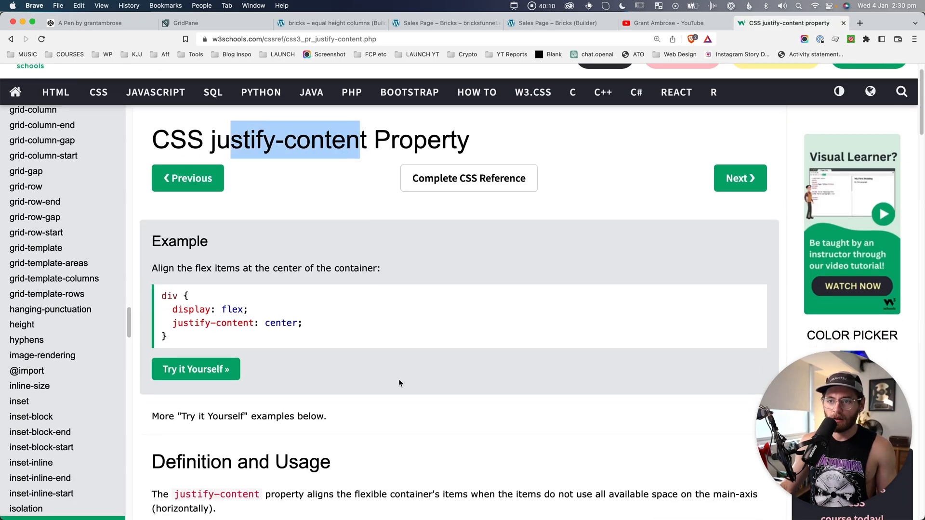
scroll(398, 379, down, 7)
drag(354, 307, 309, 306)
Back in the CodePen CSS, set .container to justify-content: flex-start; with the comment /* main axis */ and start an align-items: line below
key(super+1)
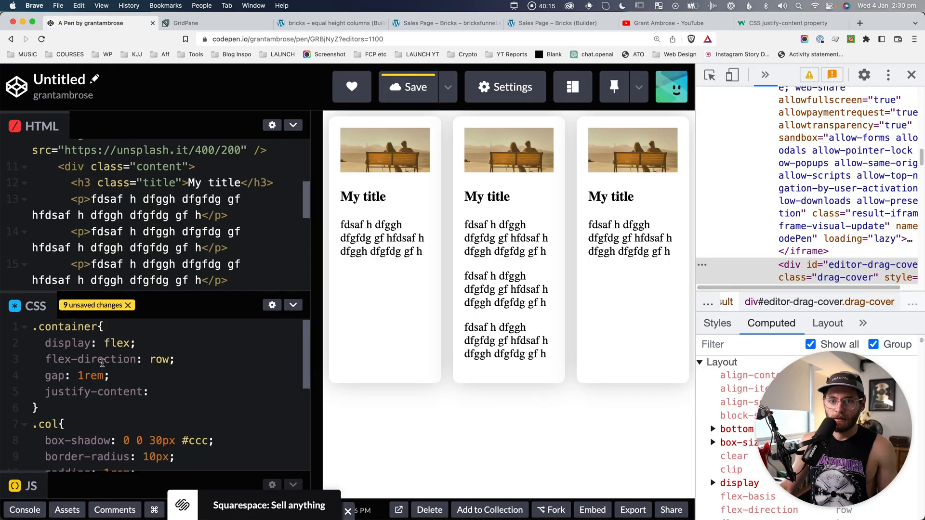
text(flex-start;)
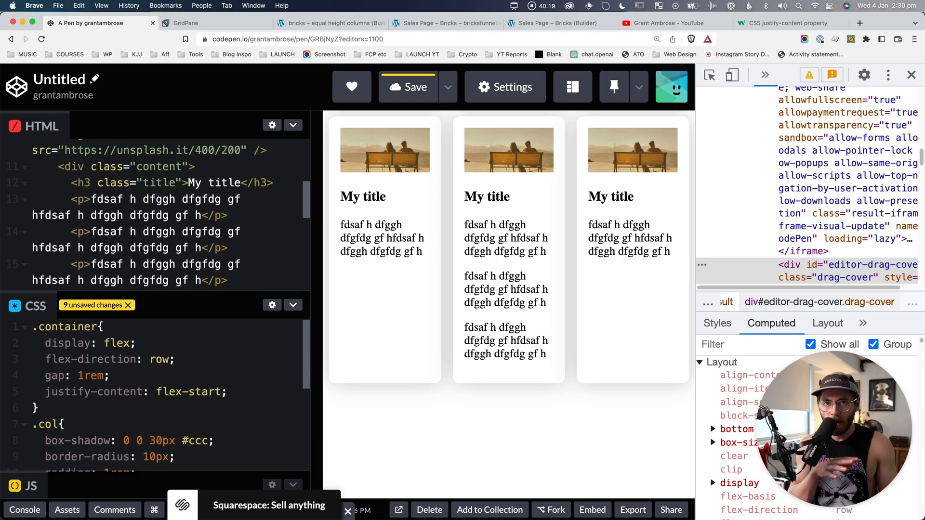
drag(317, 345, 427, 351)
click(283, 391)
text(/)
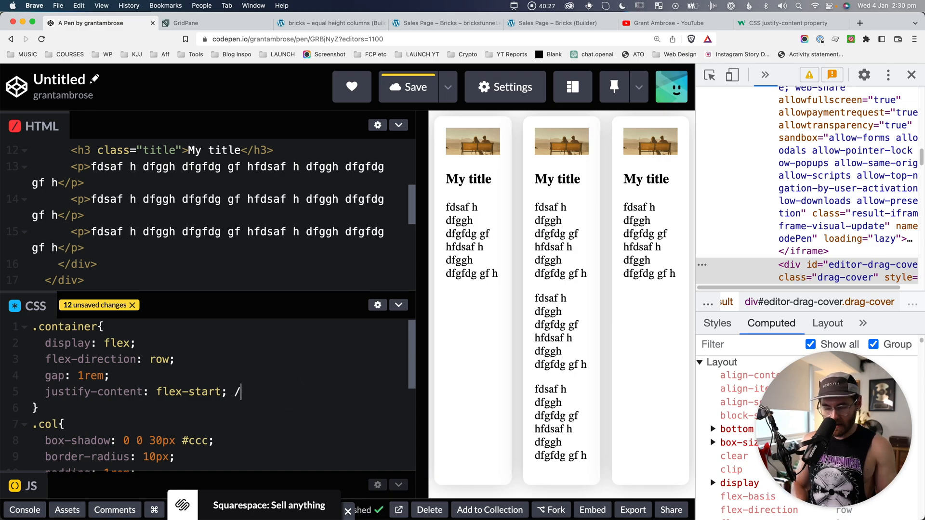
text(* main axis */)
key(Return)
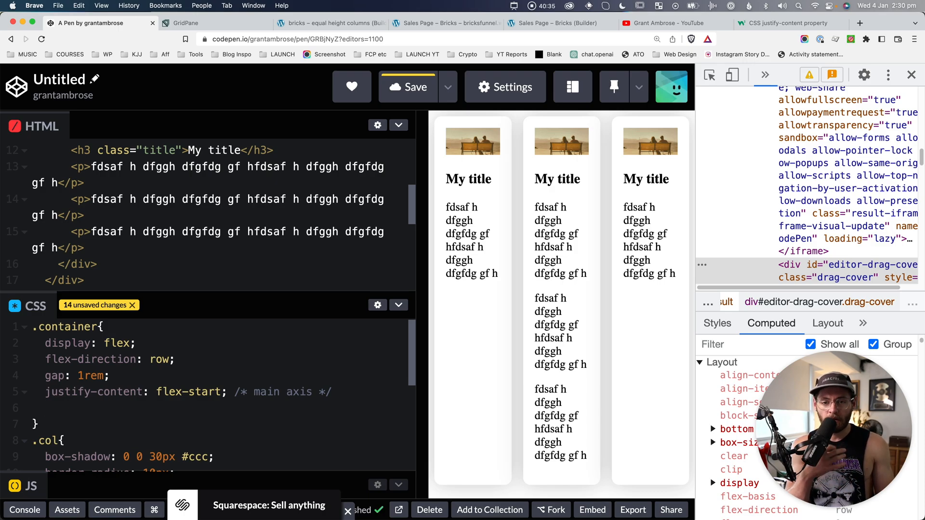
text(align-items:)
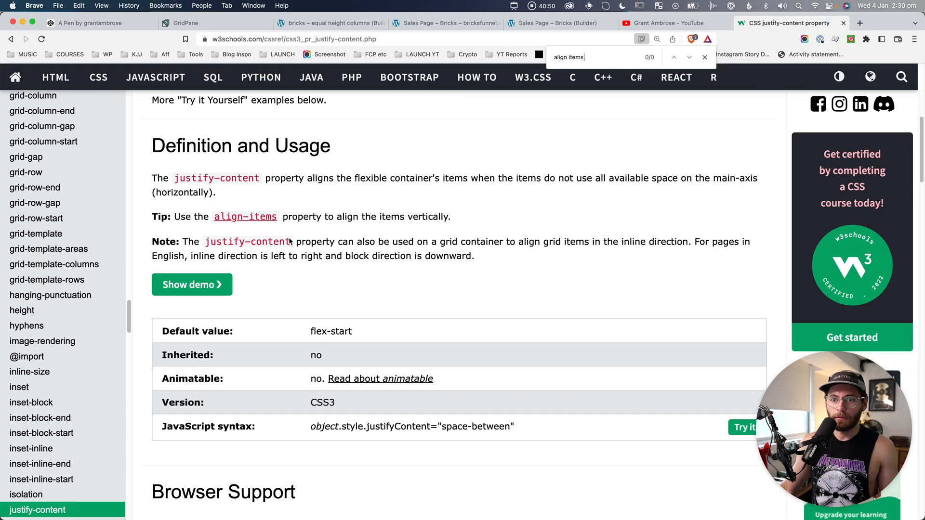
On W3Schools, open the linked align-items reference in its own tab and look up the property's default value
scroll(290, 241, up, 4)
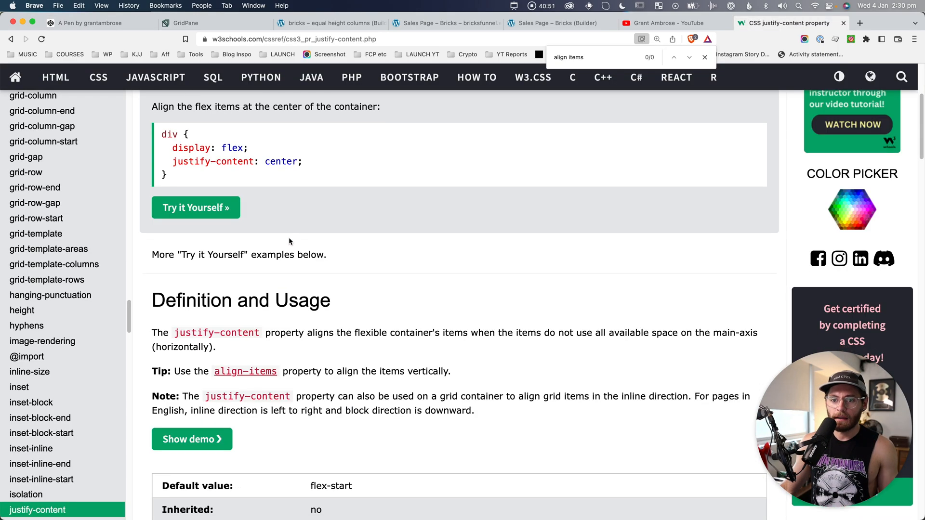
super+click(249, 304)
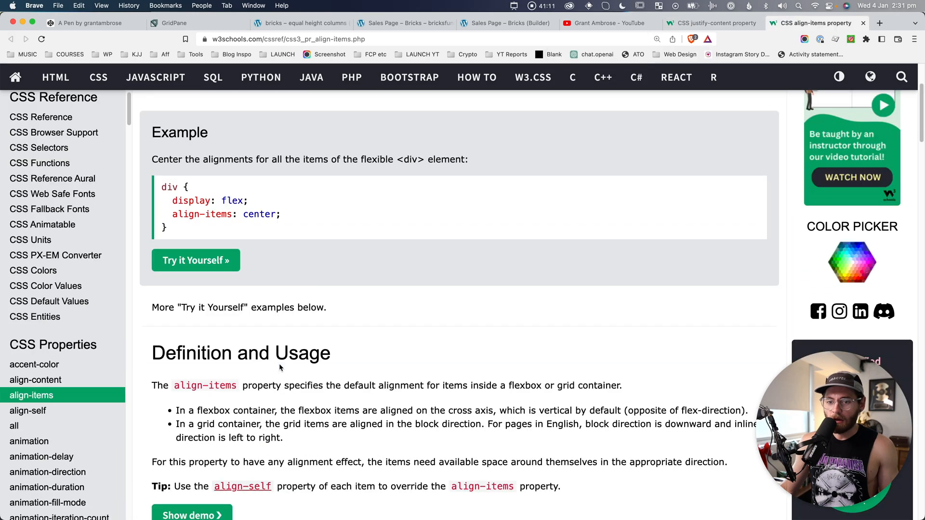
scroll(280, 368, down, 8)
scroll(280, 368, down, 5)
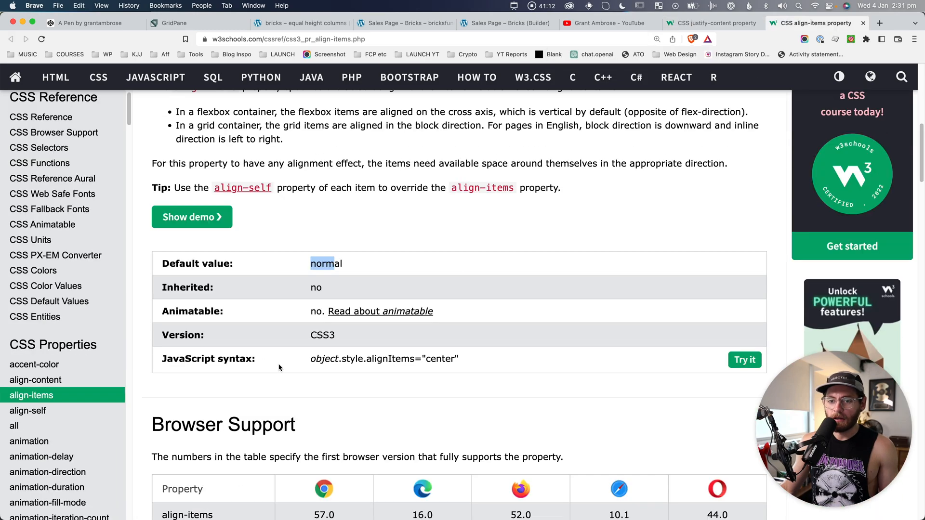
drag(181, 264, 213, 263)
drag(334, 262, 312, 261)
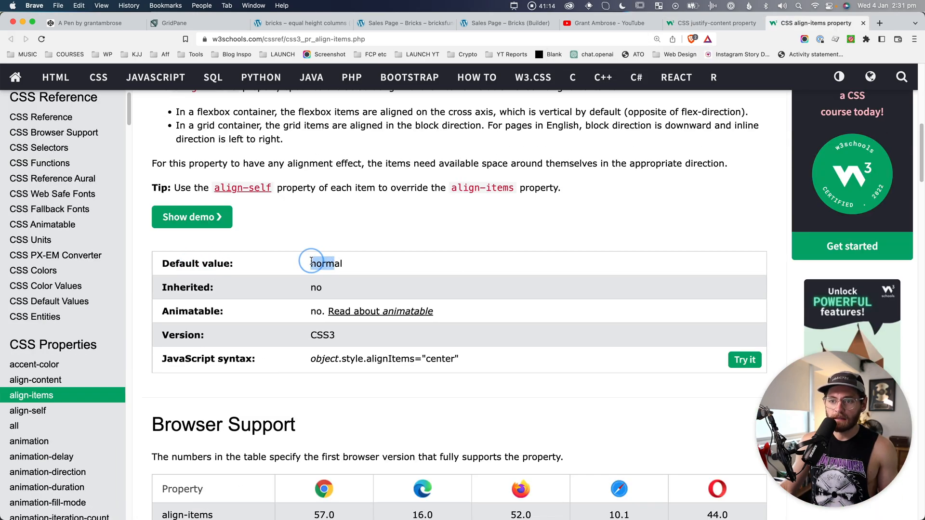
Read the descriptions of the normal and stretch values in the align-items Property Values table
scroll(304, 382, down, 16)
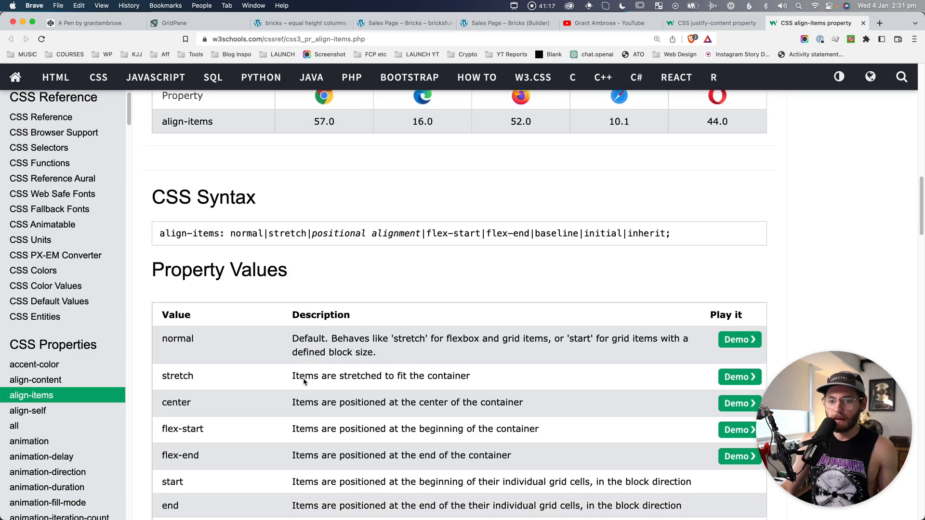
scroll(304, 381, down, 2)
drag(168, 260, 187, 285)
drag(300, 283, 315, 281)
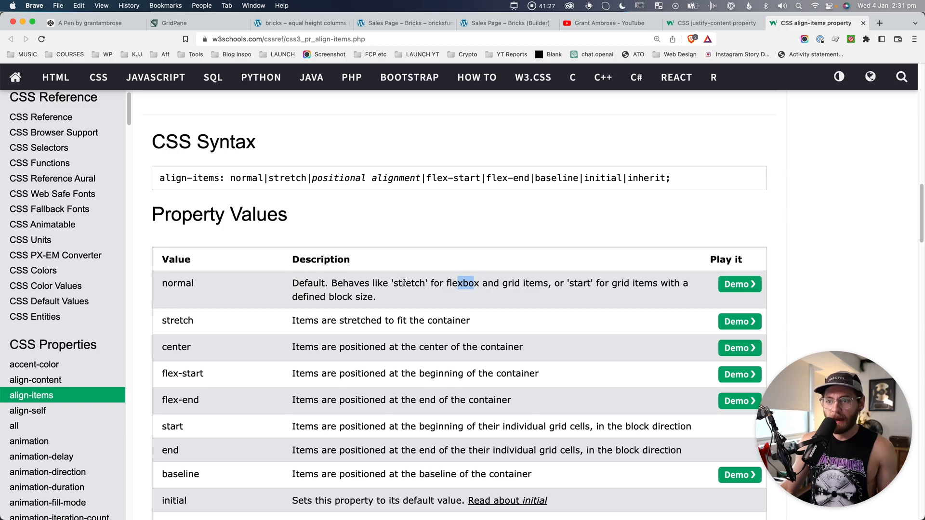
click(404, 283)
drag(187, 321, 167, 320)
drag(305, 320, 443, 321)
Return to the CodePen pen and complete the declaration as align-items: stretch; followed by the comment /* cross axis */
click(110, 23)
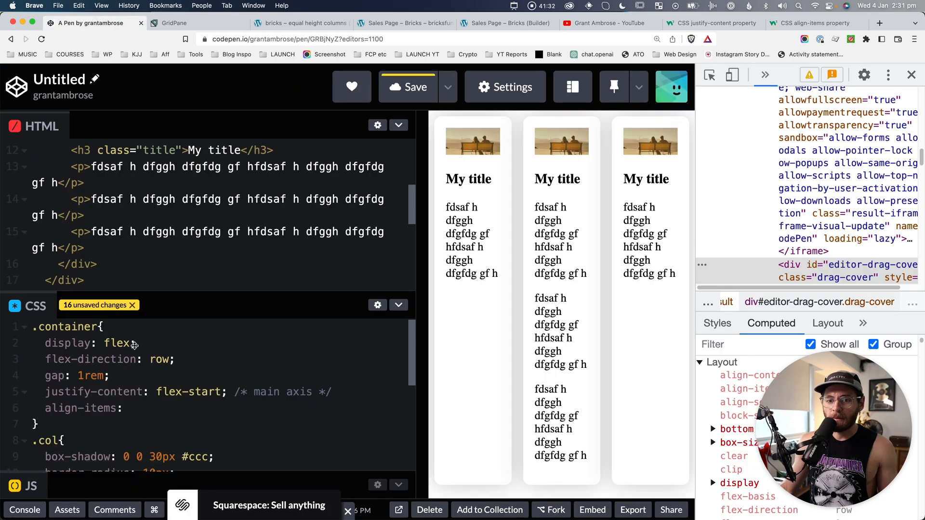
click(172, 407)
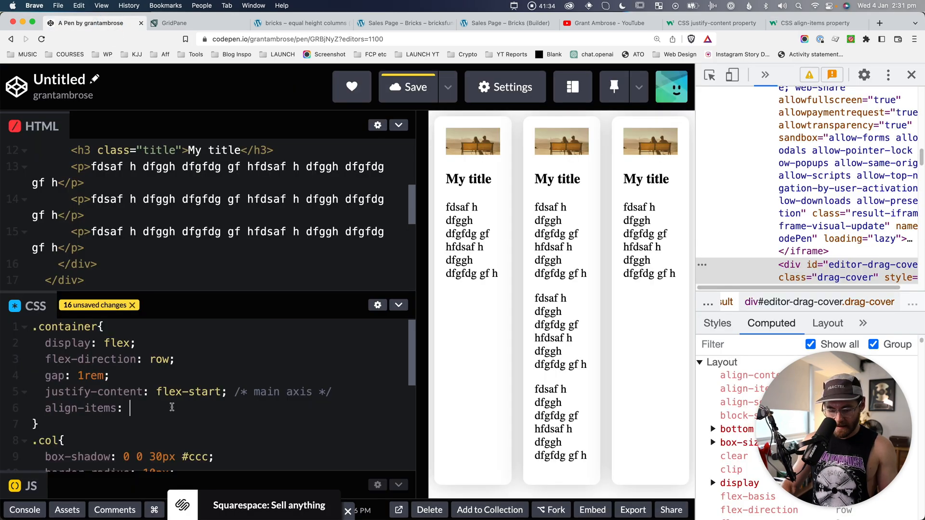
text(stretch; /* cross ax)
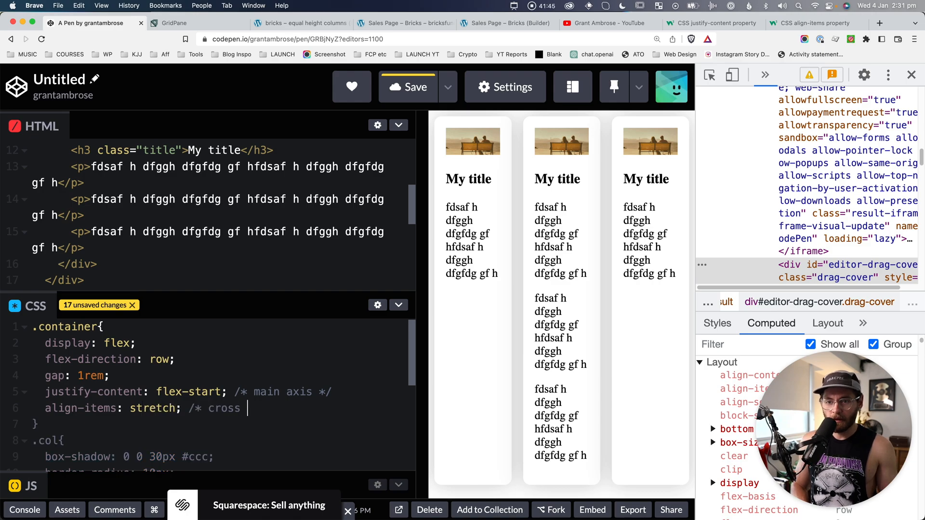
text(is */)
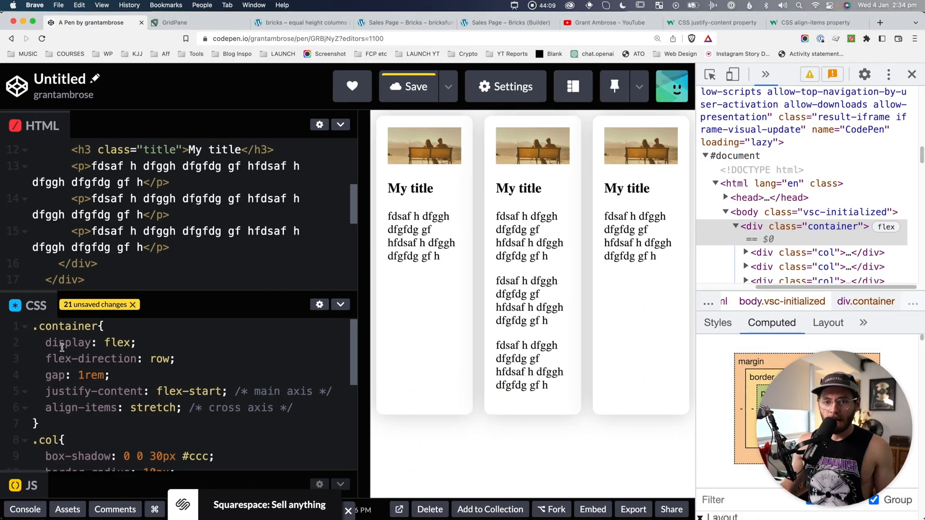
Review the flex-direction and align-items declarations in the .container rule against the card preview
drag(59, 347, 163, 361)
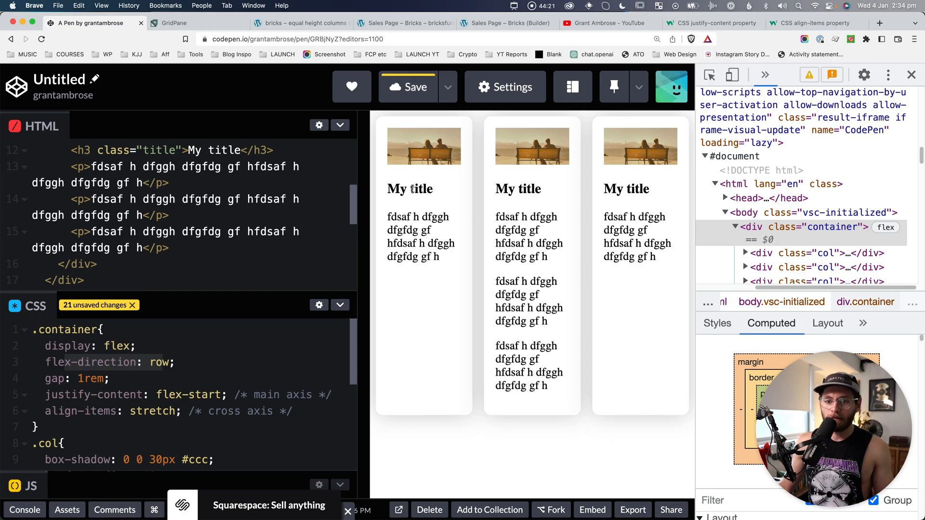
click(98, 411)
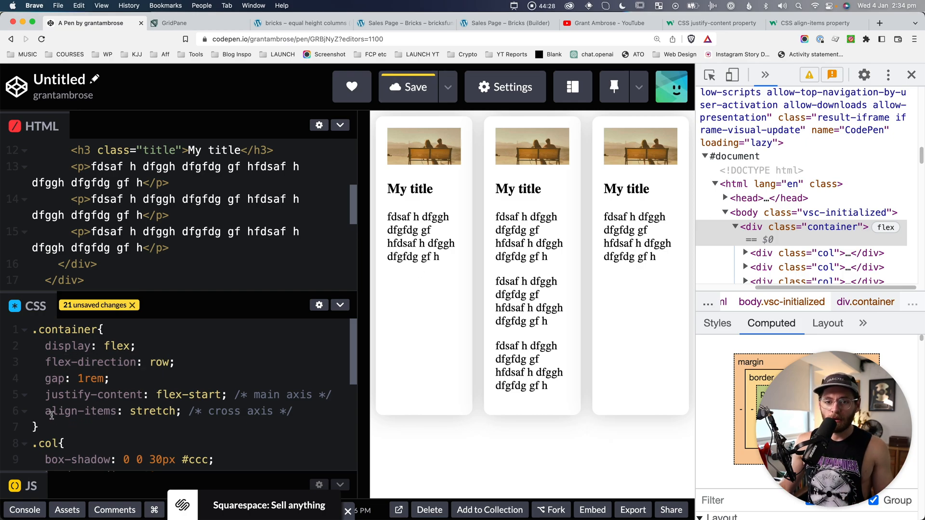
drag(51, 416, 107, 413)
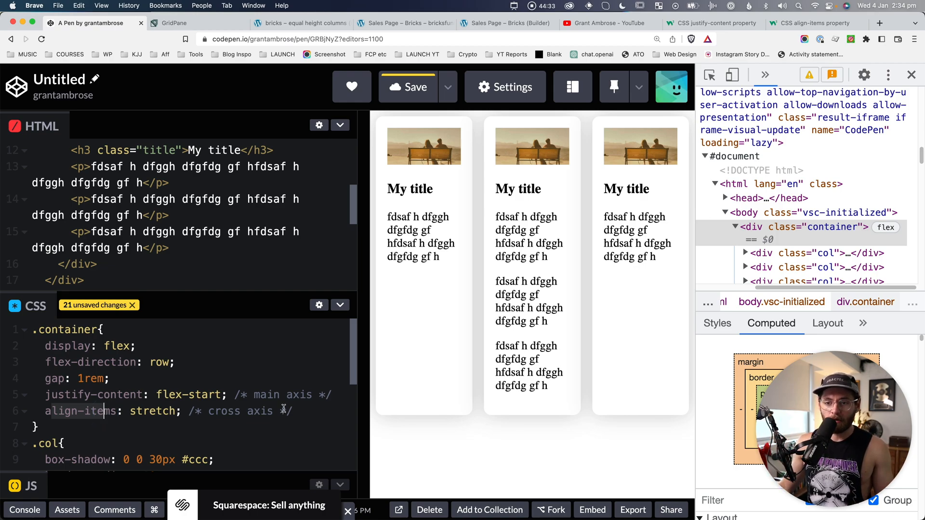
double_click(130, 409)
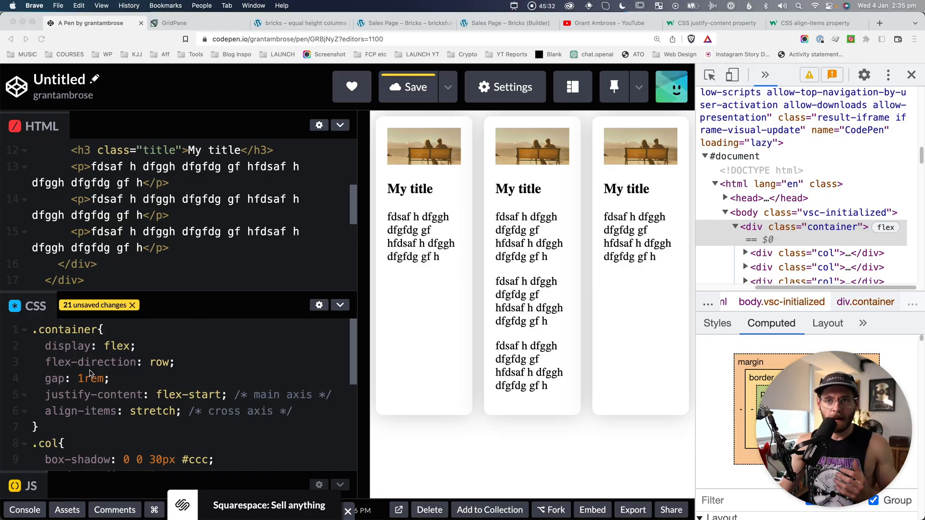
Switch to the empty Bricks builder page, add a section with a container, and check both elements' settings
click(316, 24)
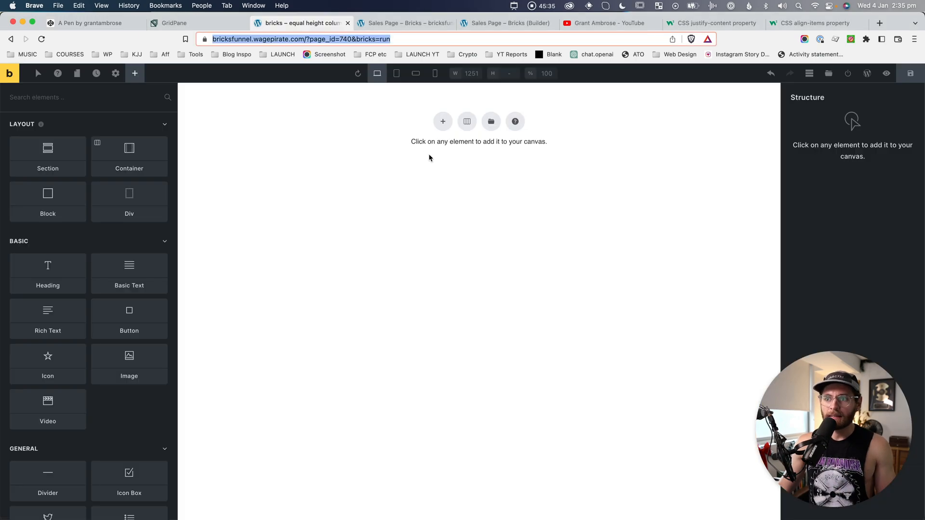
click(411, 262)
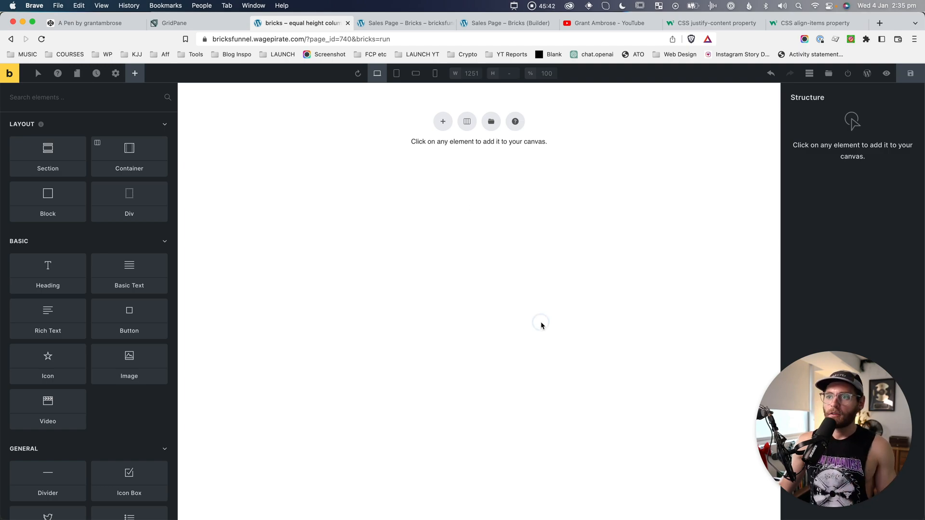
click(444, 122)
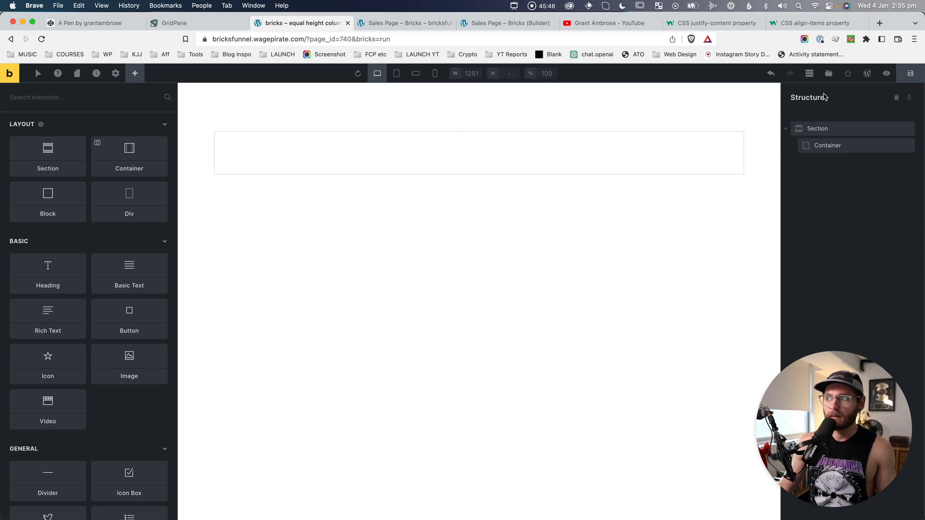
click(854, 129)
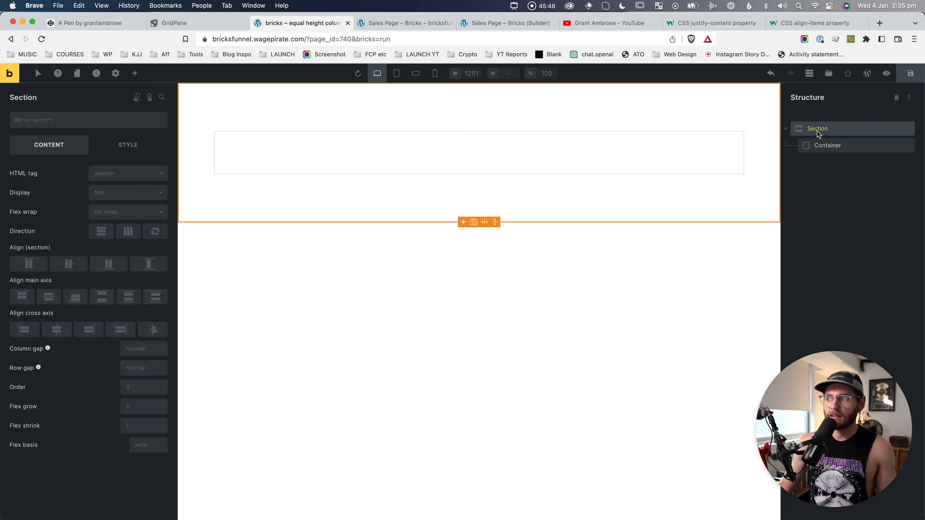
click(826, 146)
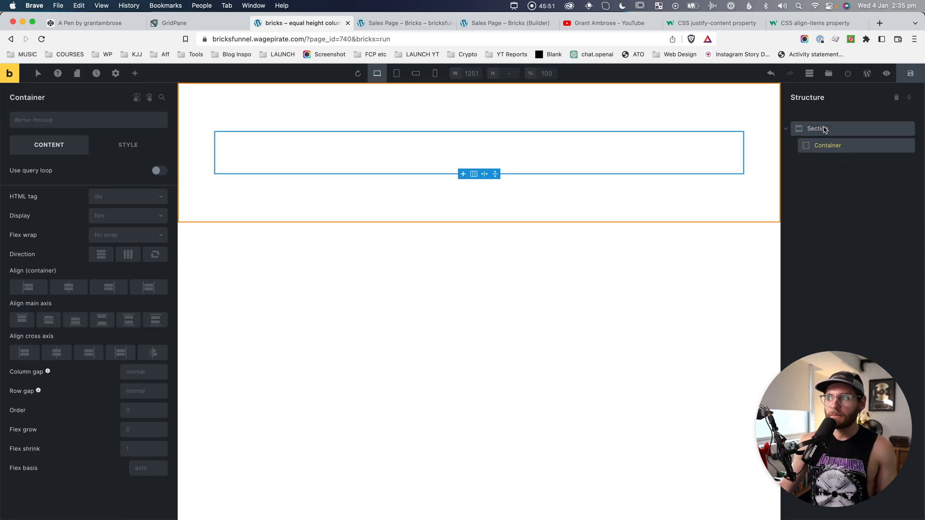
Give the new section a pale yellow background color
click(814, 131)
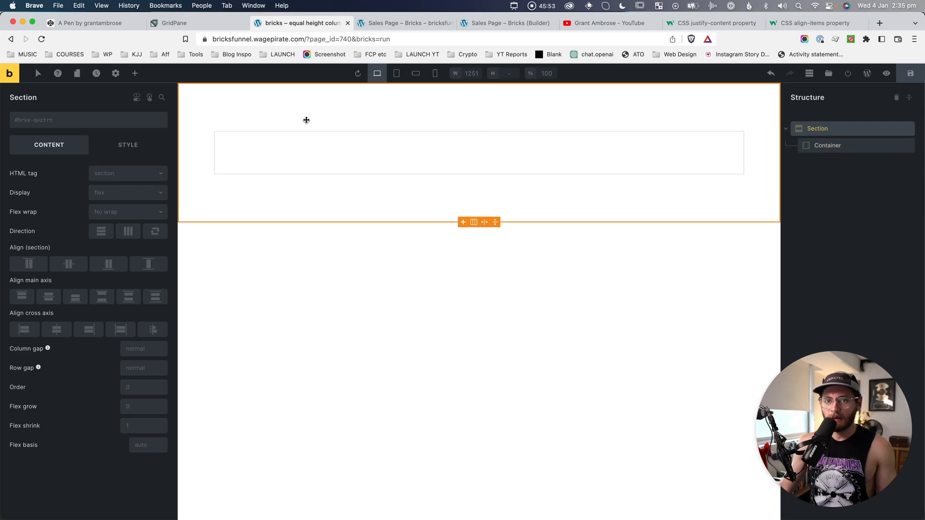
click(128, 145)
click(56, 222)
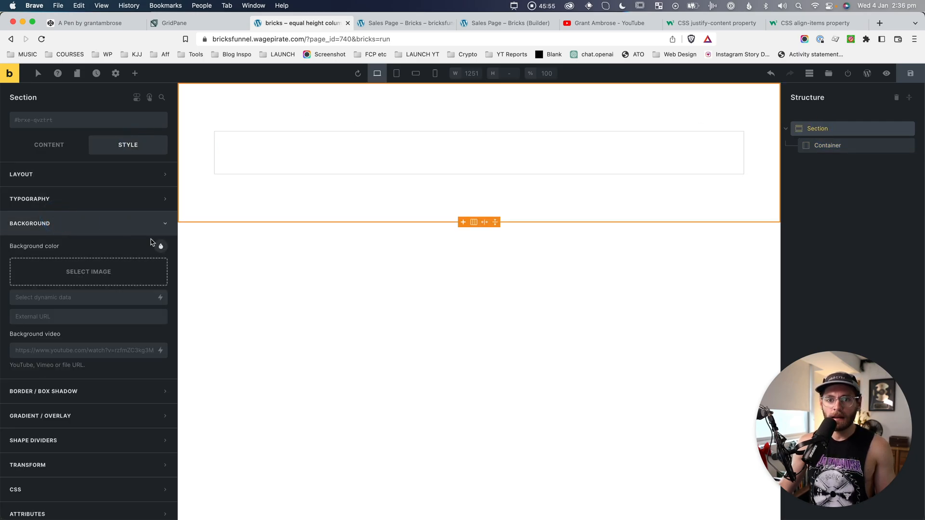
click(161, 247)
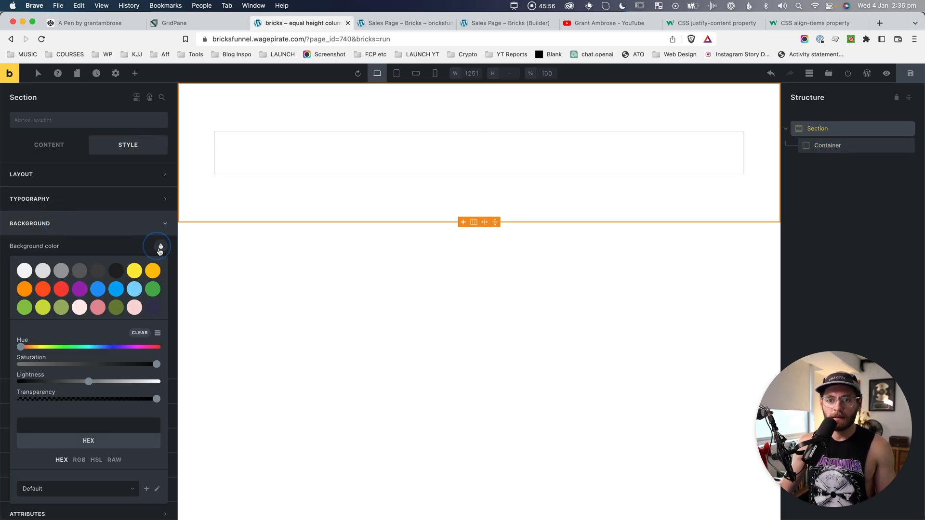
click(135, 271)
mouse_move(155, 366)
mouse_down()
mouse_move(110, 364)
mouse_move(157, 365)
mouse_up()
Add a Block element inside the section's container and rename it "col"
click(825, 148)
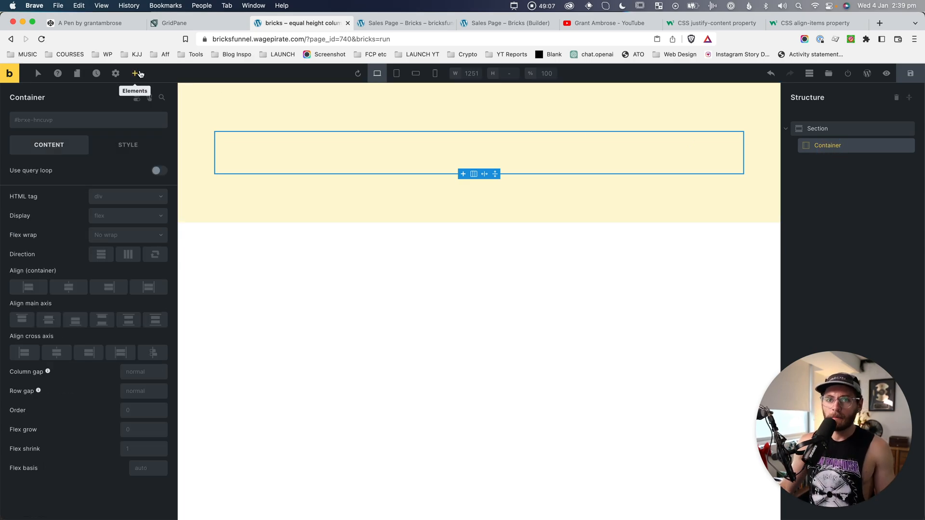
click(139, 73)
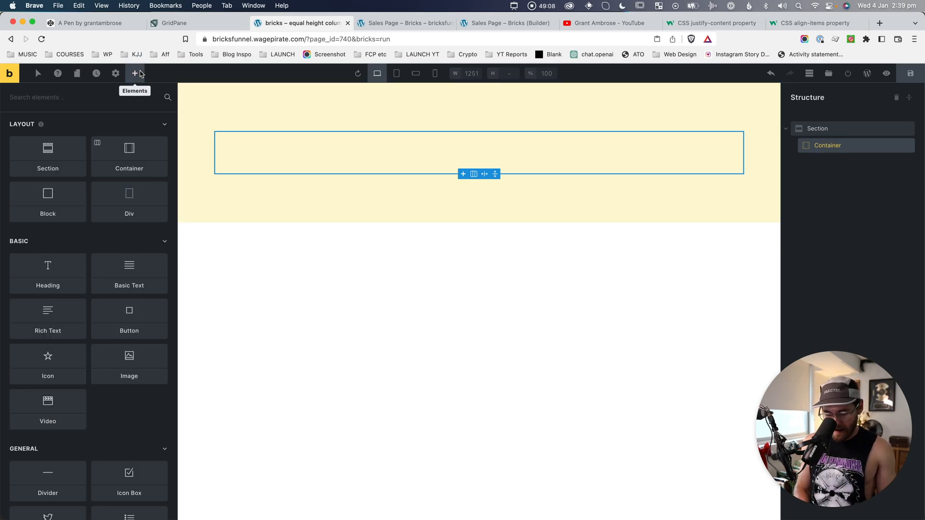
text(block)
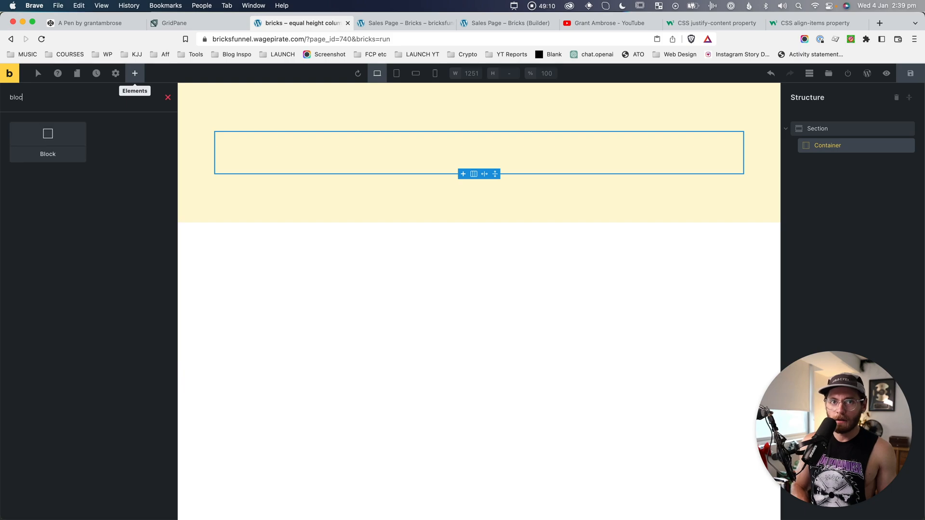
click(48, 142)
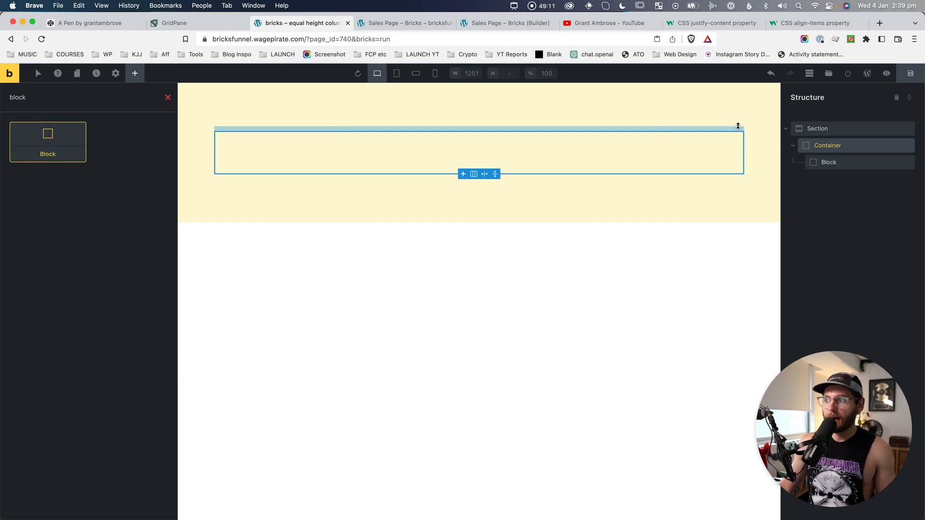
double_click(834, 165)
text(col)
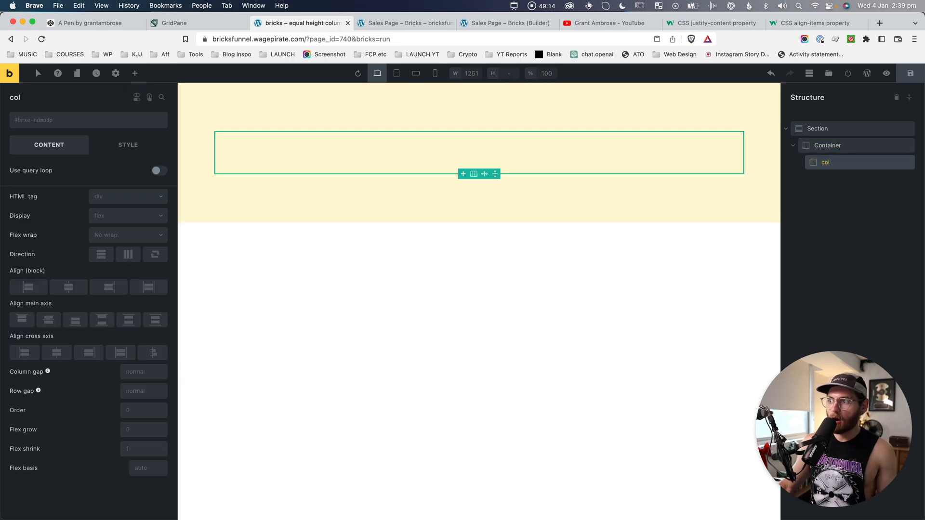
Add an Image element inside col and insert the red lips and nails picture from the media library
click(116, 73)
click(135, 74)
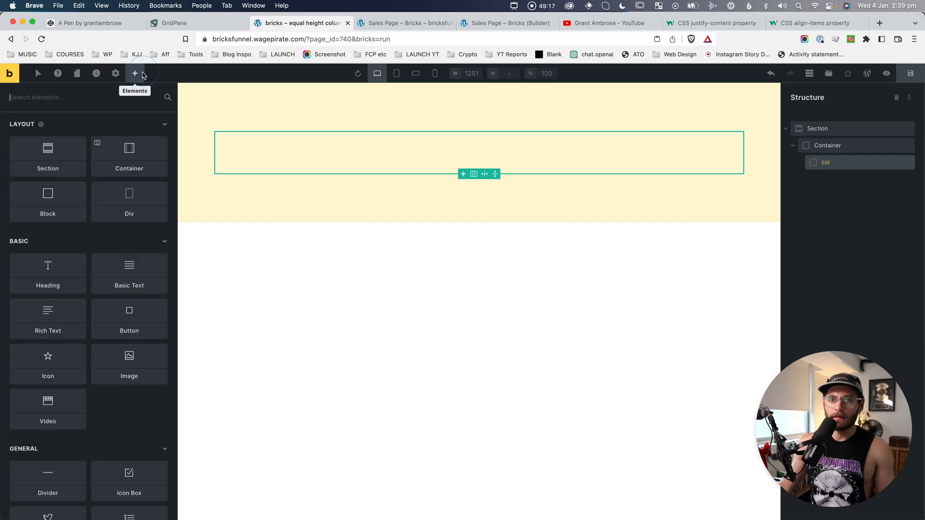
text(imag)
click(56, 140)
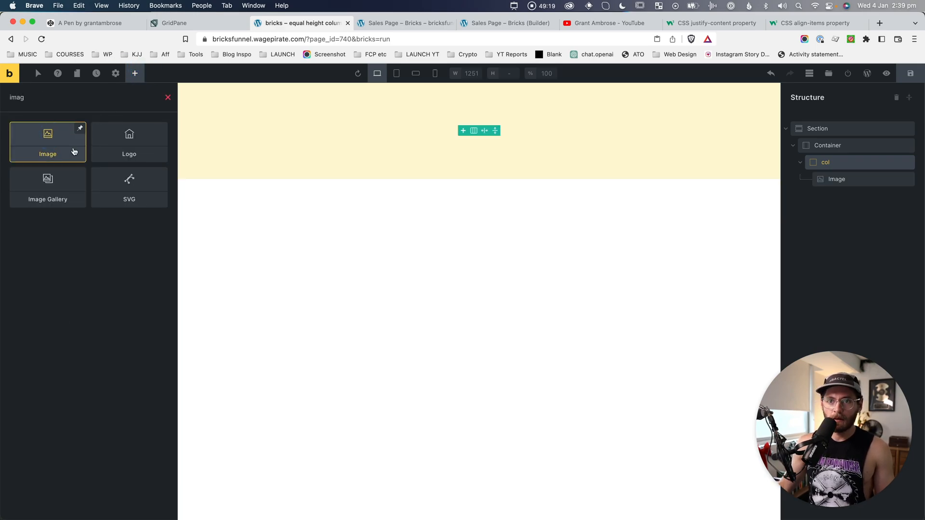
click(120, 177)
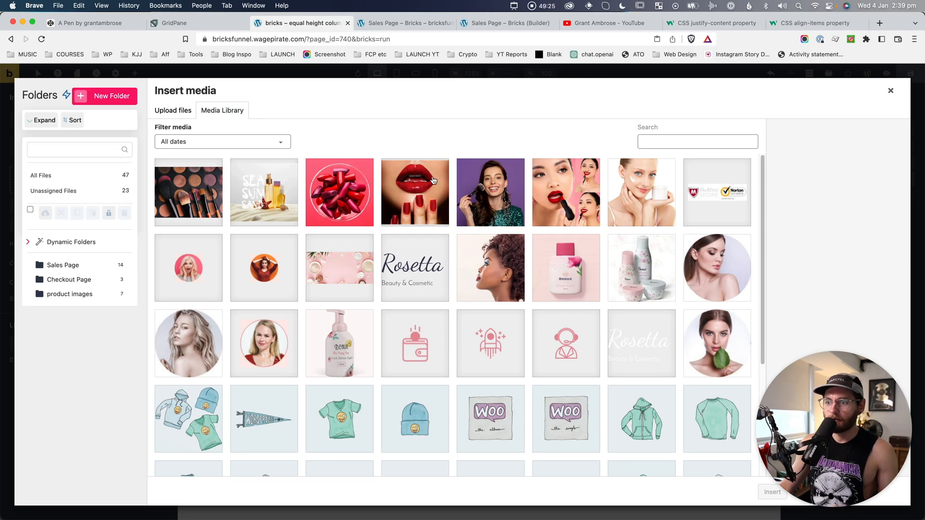
click(413, 185)
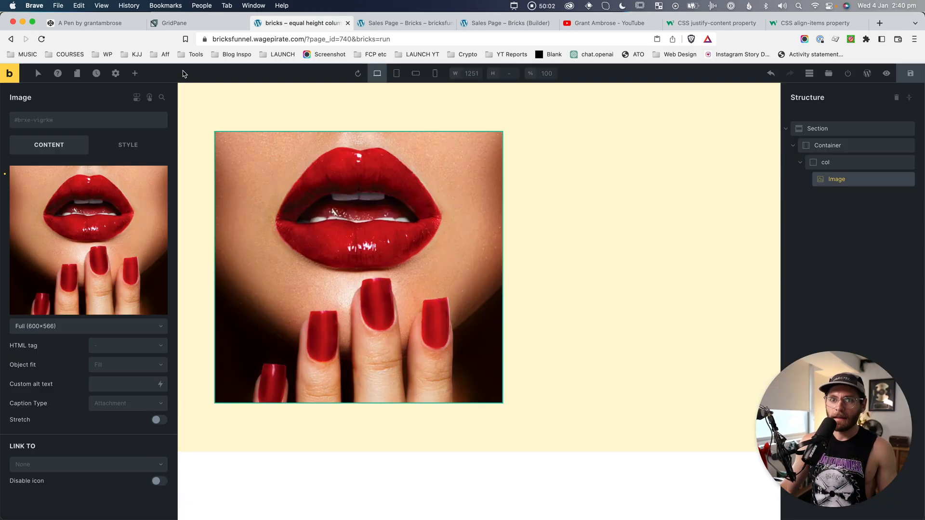
Add Heading, Basic Text and Button elements to col and order them in that sequence below the image
click(135, 73)
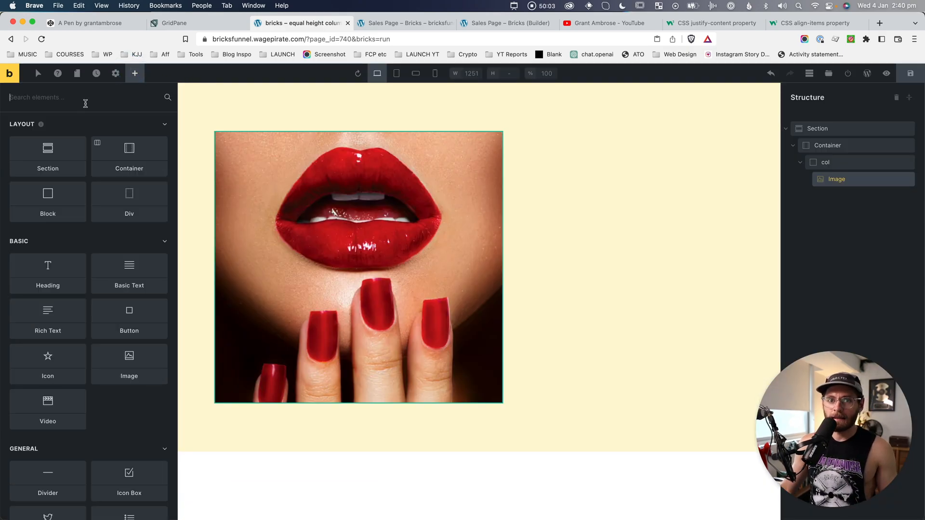
text(head)
click(41, 134)
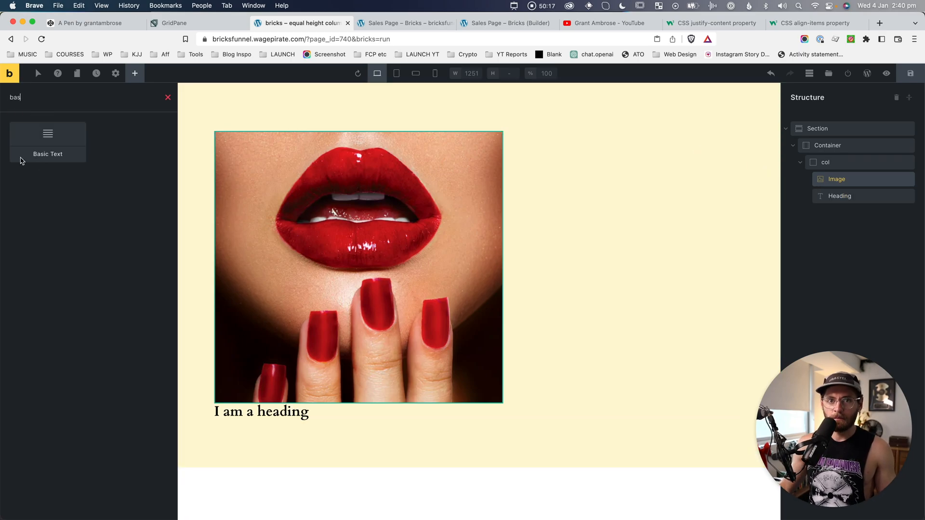
click(22, 155)
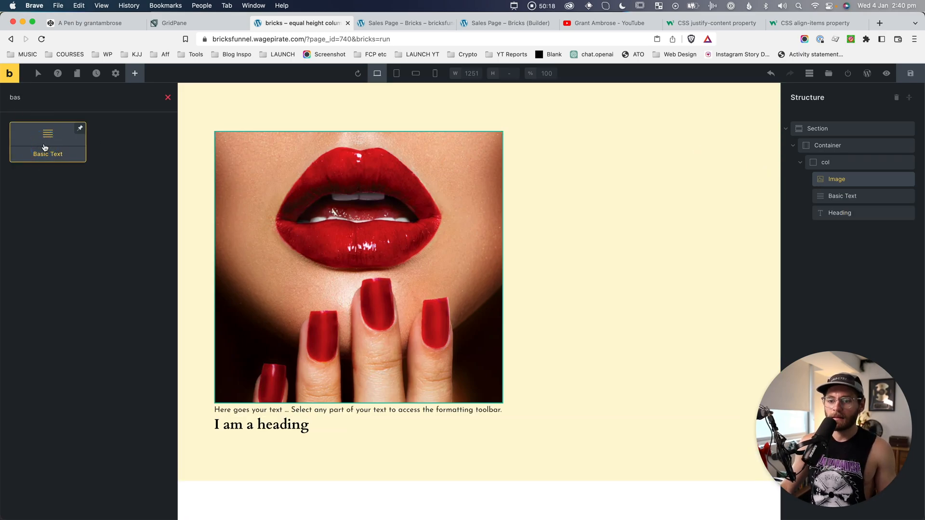
click(144, 96)
key(super+a)
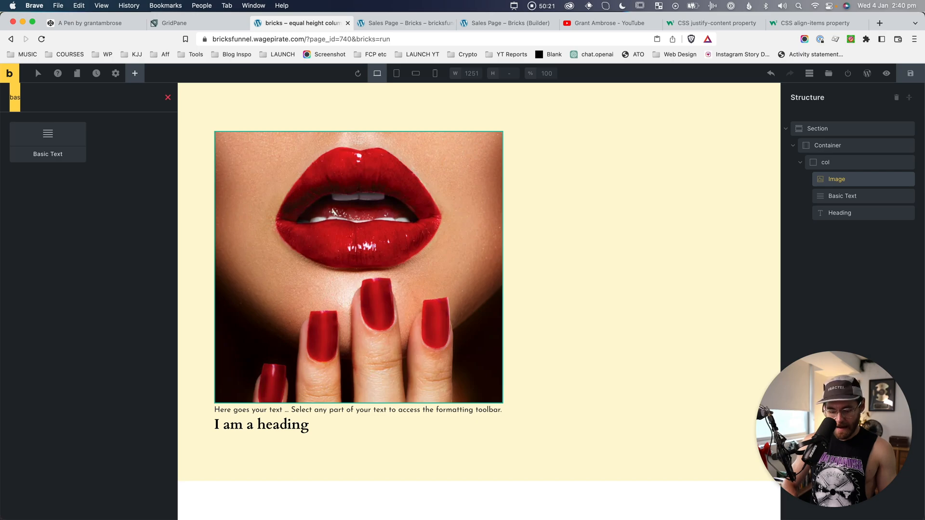
text(butt)
click(67, 144)
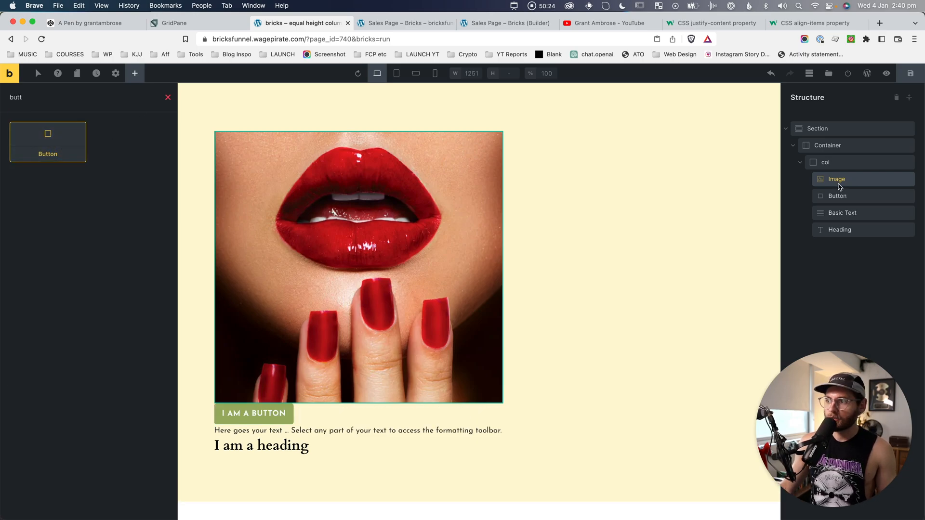
mouse_move(841, 196)
mouse_down()
mouse_move(851, 244)
mouse_move(846, 188)
mouse_move(841, 194)
mouse_up()
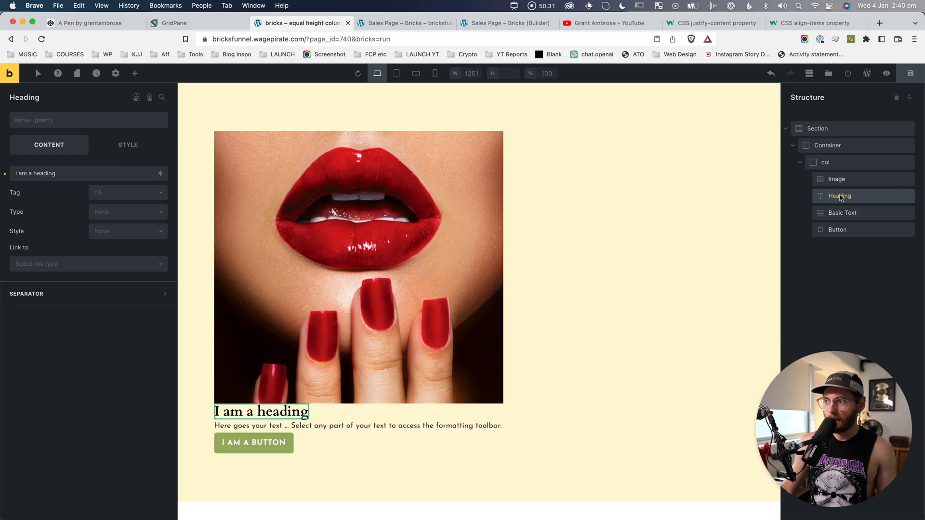
click(839, 180)
click(840, 197)
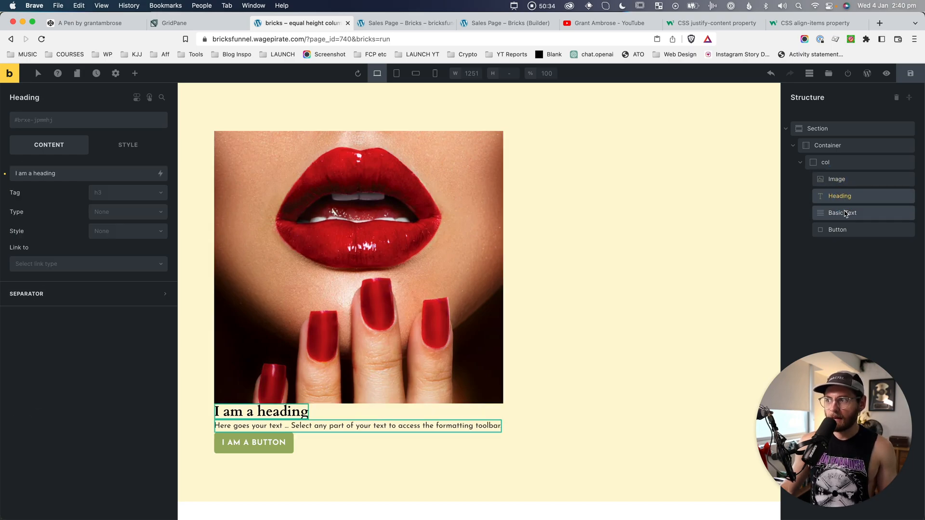
click(843, 213)
click(843, 230)
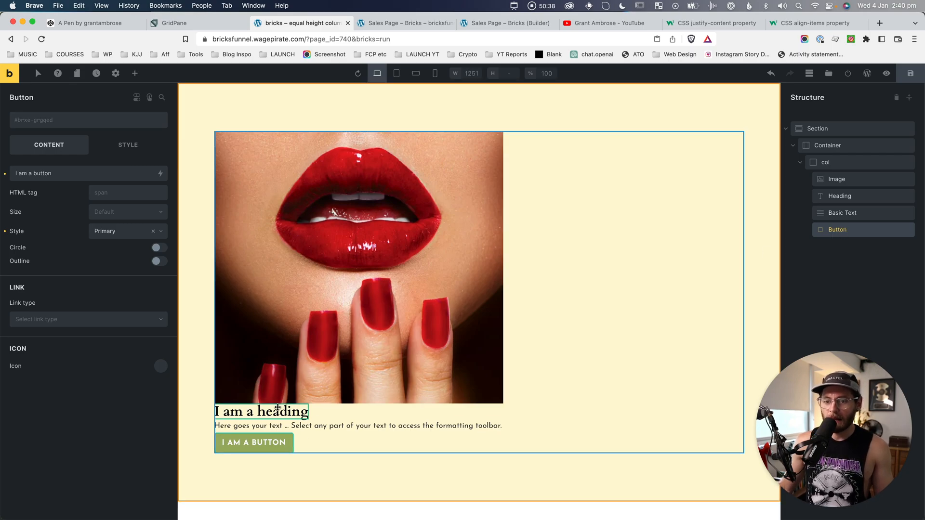
Wrap the heading in a Div and move the basic text and button into it below the heading
click(845, 199)
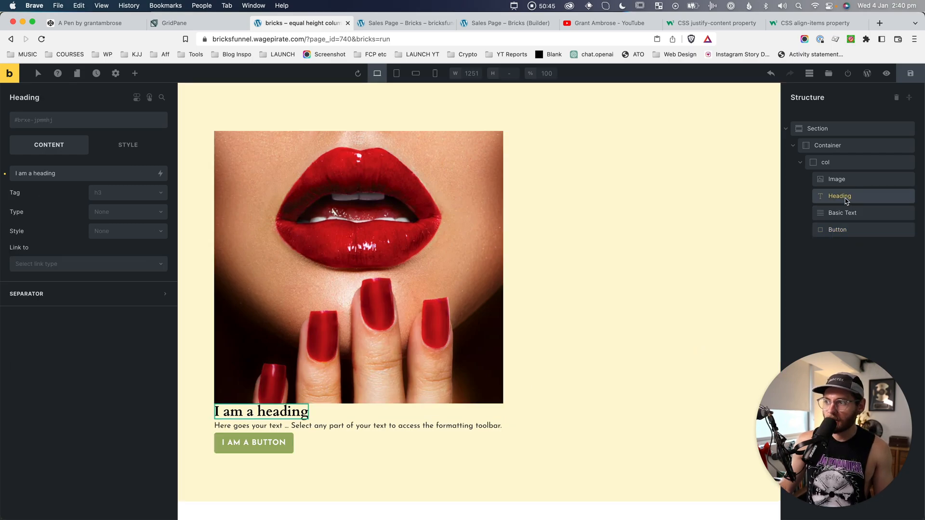
right_click(845, 199)
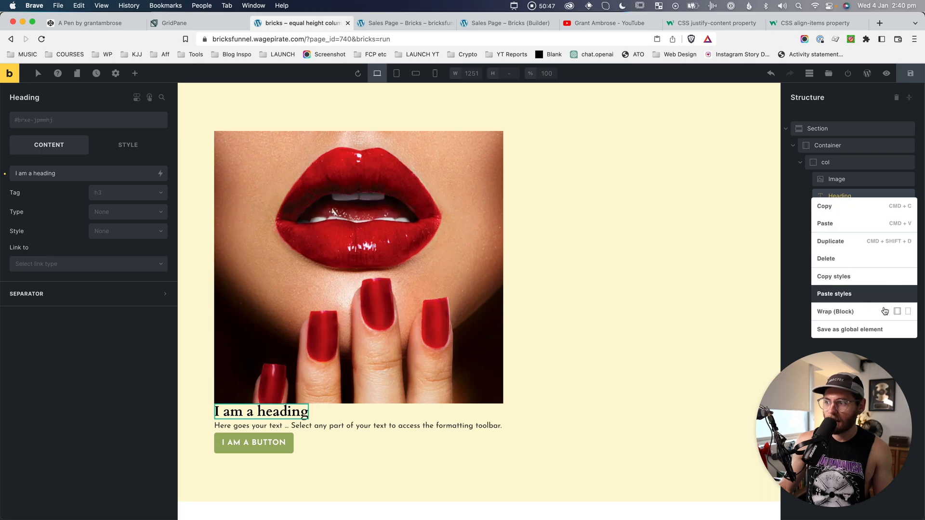
click(909, 311)
mouse_move(843, 230)
mouse_down()
mouse_move(841, 223)
mouse_move(841, 241)
mouse_up()
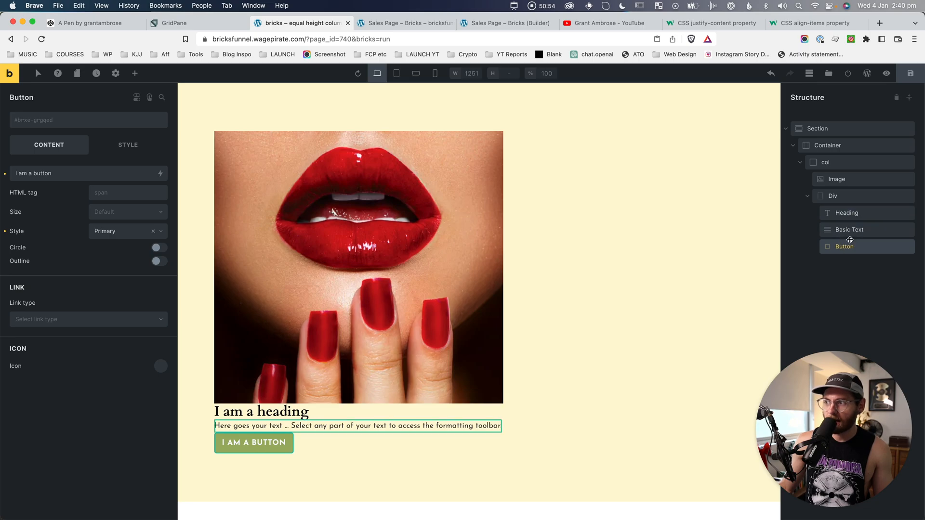
Set the text Div's padding to 2rem on all four linked sides
click(885, 200)
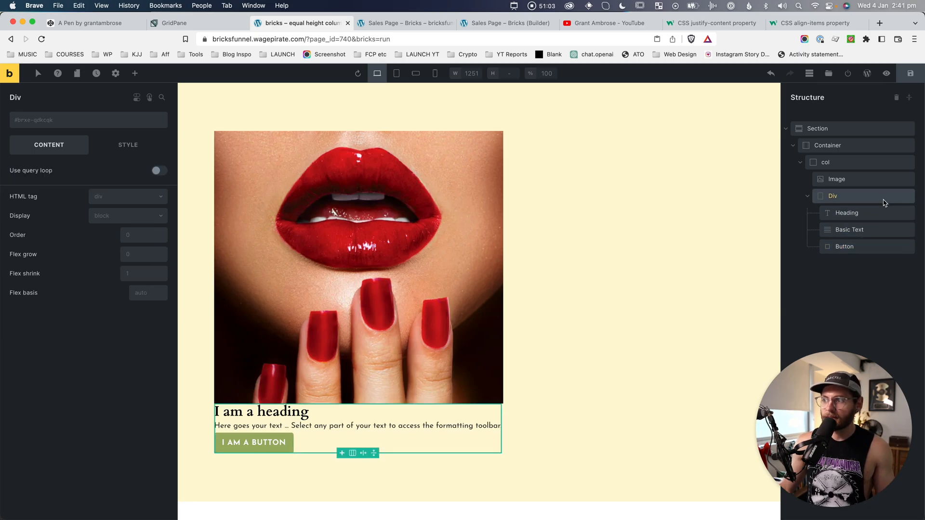
click(128, 147)
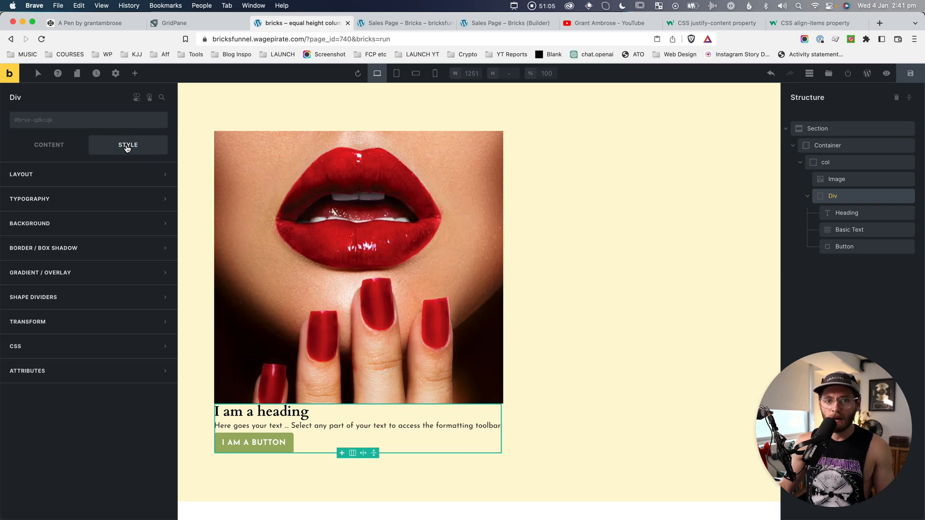
click(50, 172)
click(80, 292)
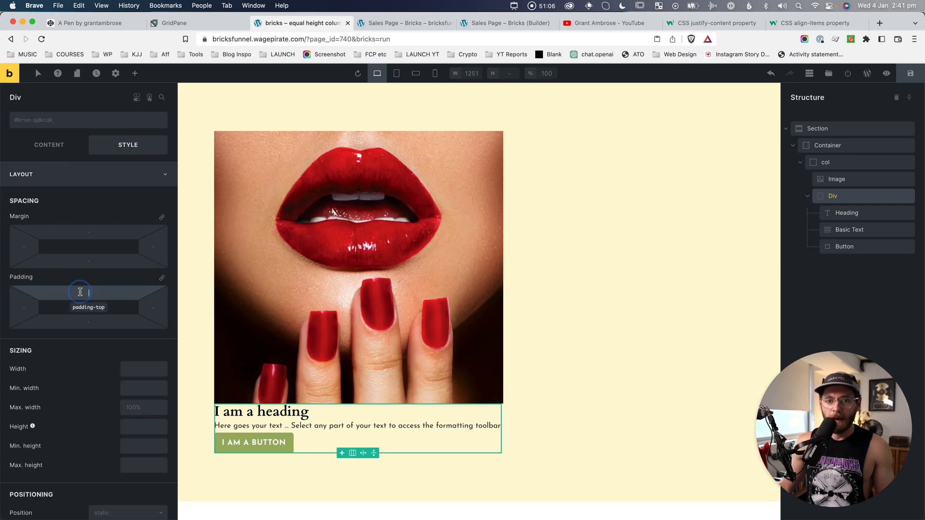
click(162, 278)
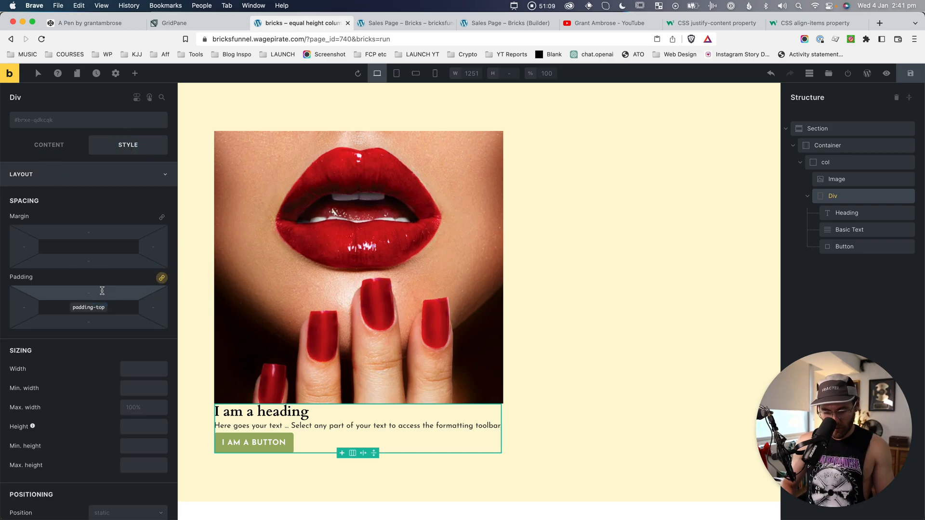
text(1rem)
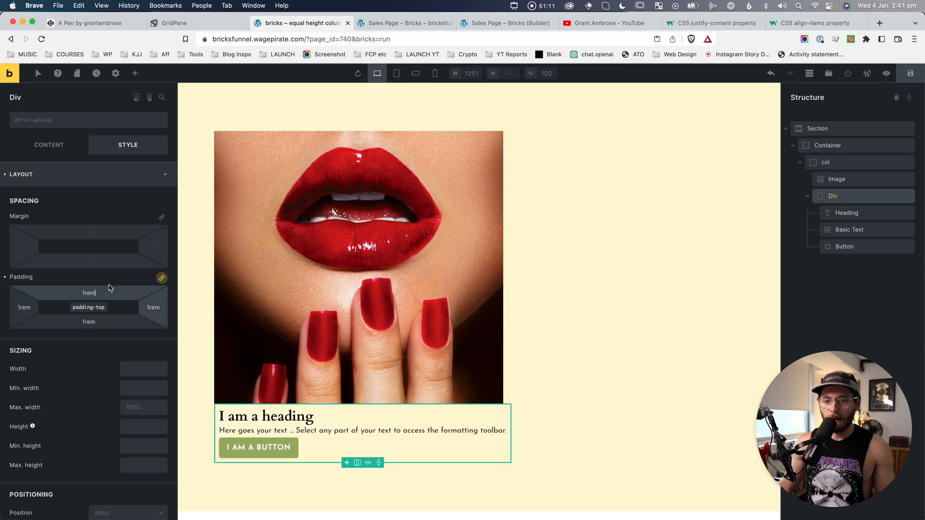
double_click(97, 291)
text(2rem)
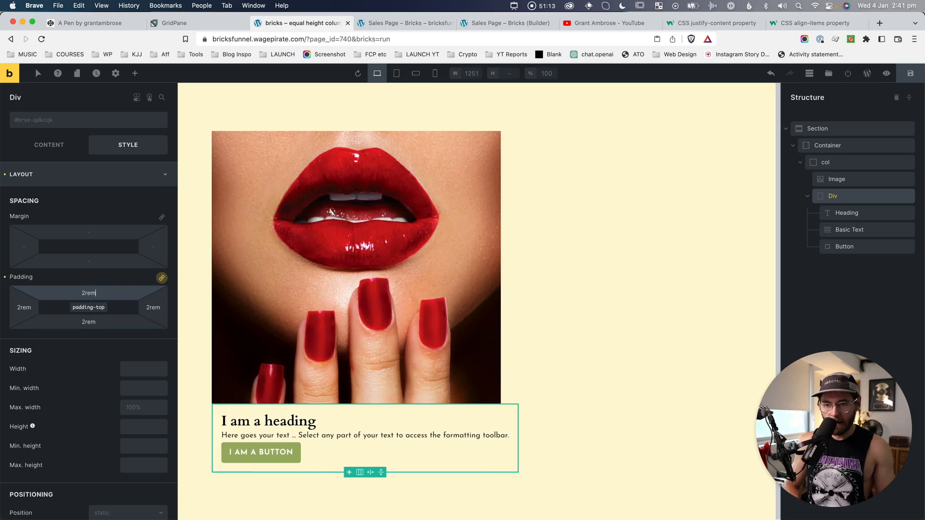
Give the col block the off-white background color #f5f5f5
click(850, 164)
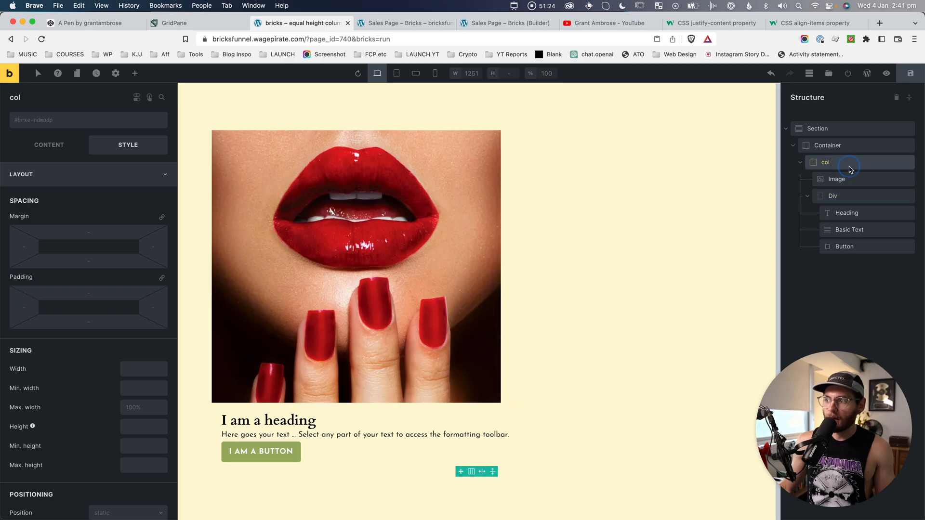
click(68, 175)
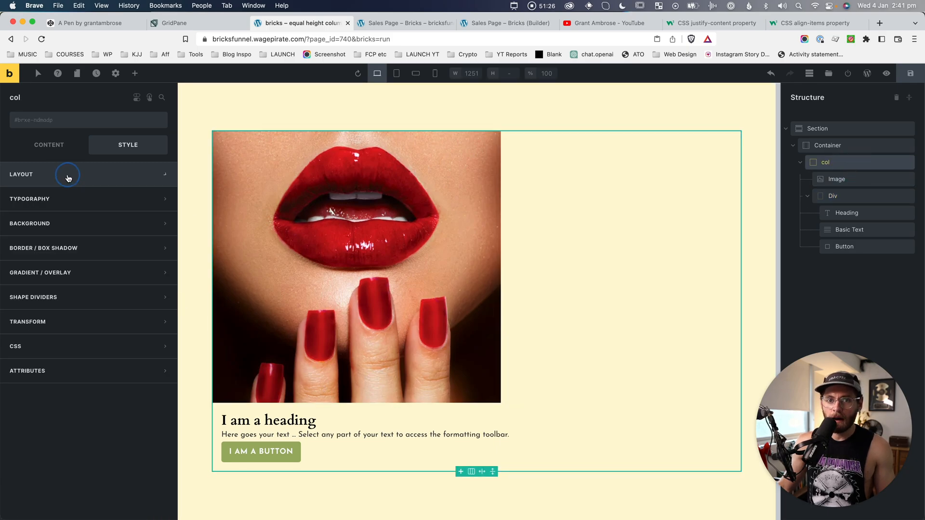
click(58, 224)
click(159, 247)
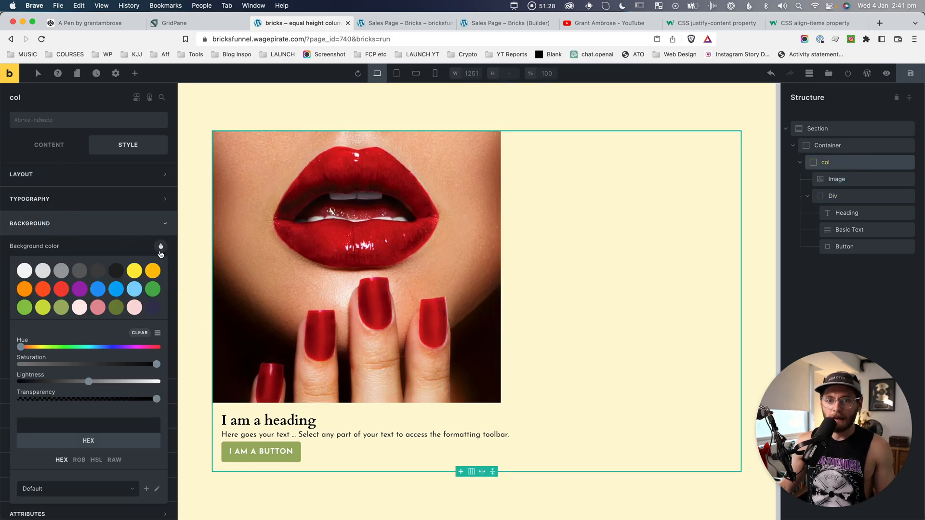
click(25, 270)
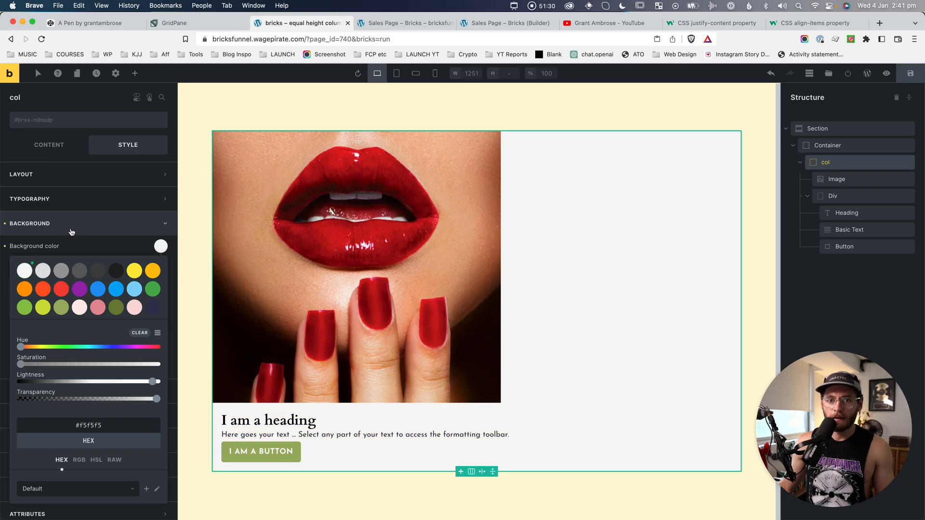
click(71, 231)
Round all four corners of the col block with a linked border radius of 10
click(53, 249)
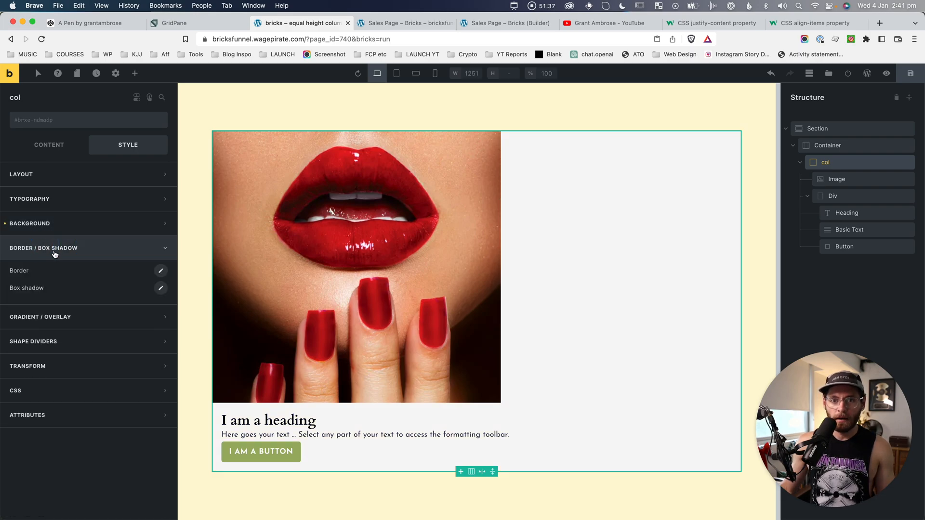
click(159, 273)
click(63, 402)
click(152, 374)
click(49, 402)
text(10)
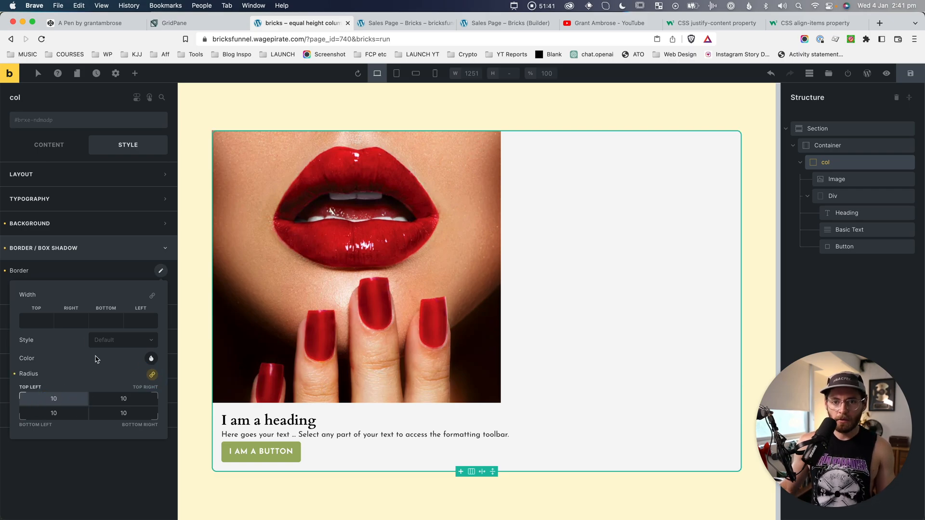
click(160, 271)
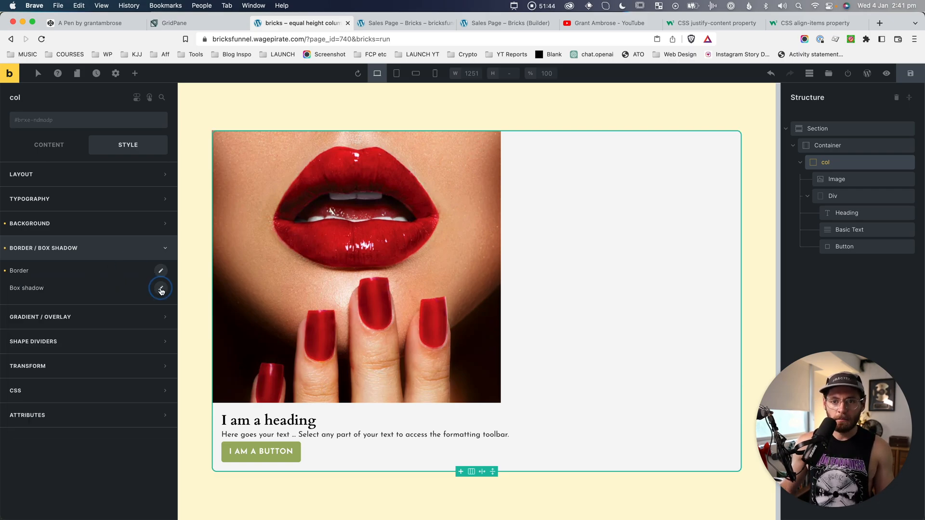
Give the col block a box shadow with X 0, Y 0, blur 30 and the blue color #03a9f4
click(161, 288)
click(34, 340)
text(0)
key(Tab)
text(0)
key(Tab)
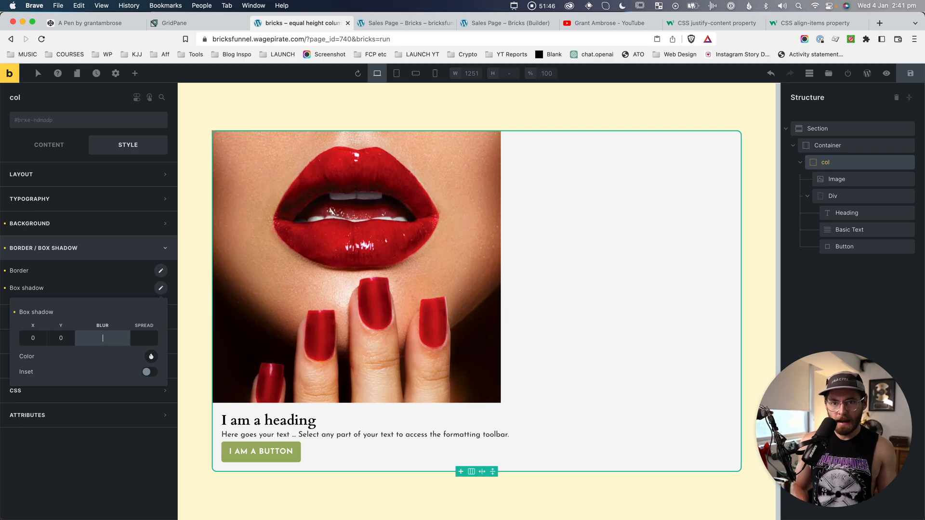
text(30)
key(Tab)
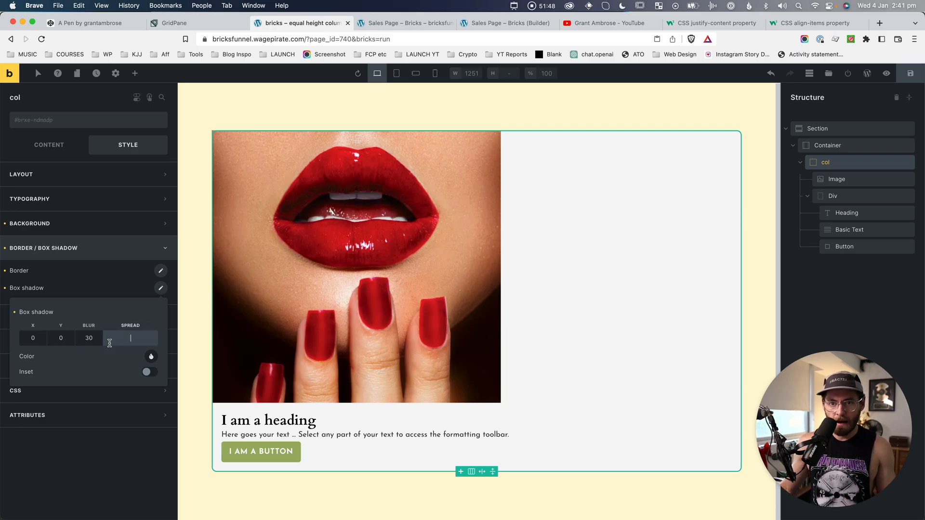
click(151, 356)
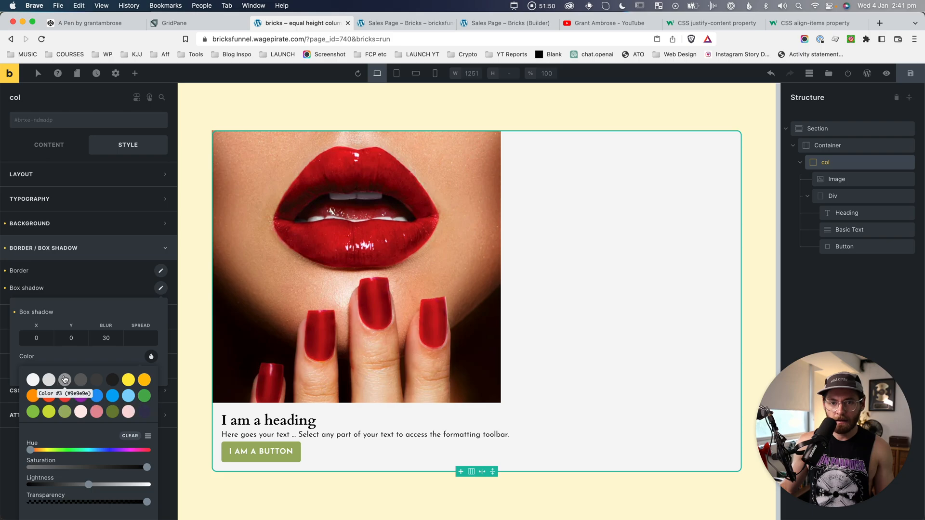
click(112, 397)
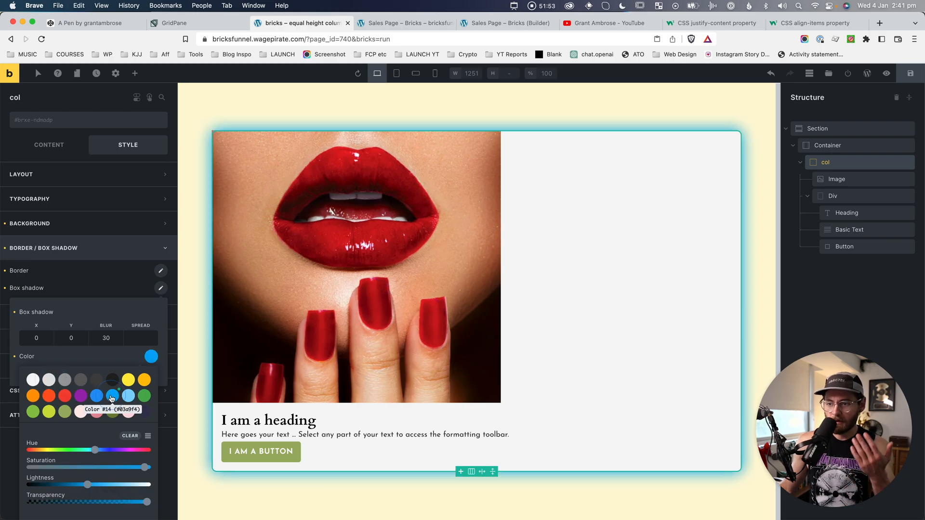
Reduce the blur of the col block's box shadow to 15
double_click(106, 338)
text(15)
key(Tab)
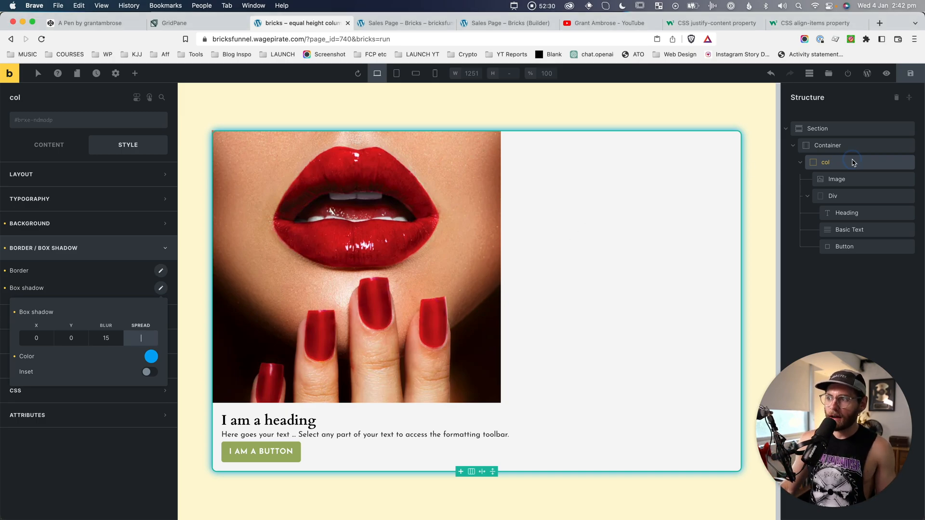
Duplicate the col block twice inside the Container and collapse the copies in the structure
click(801, 163)
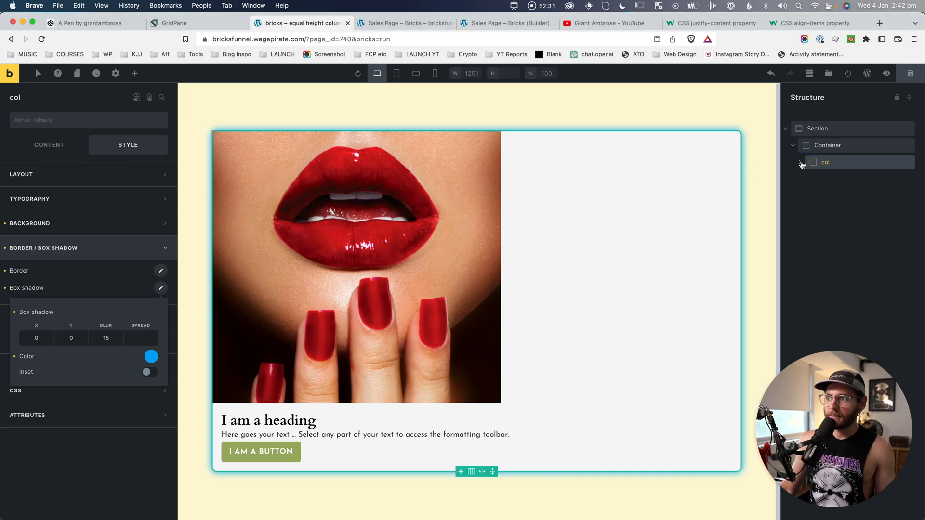
right_click(843, 166)
click(838, 203)
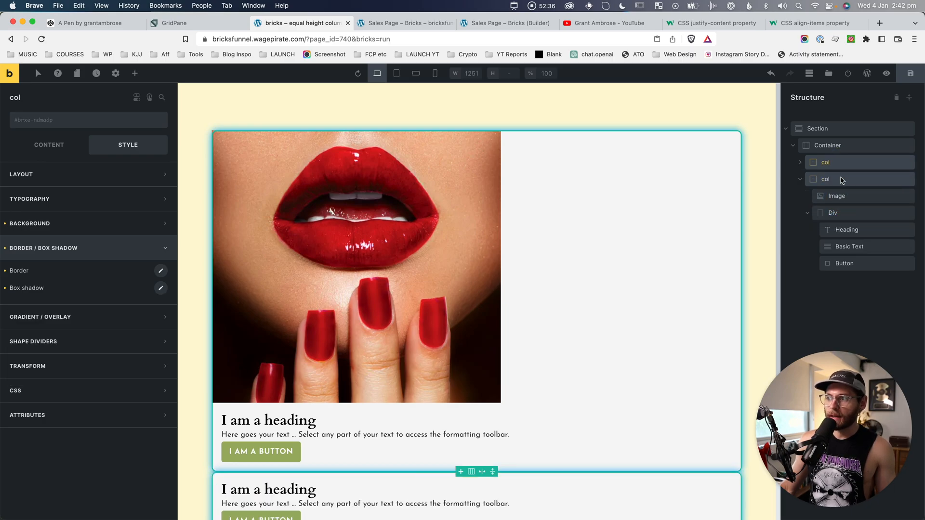
right_click(843, 167)
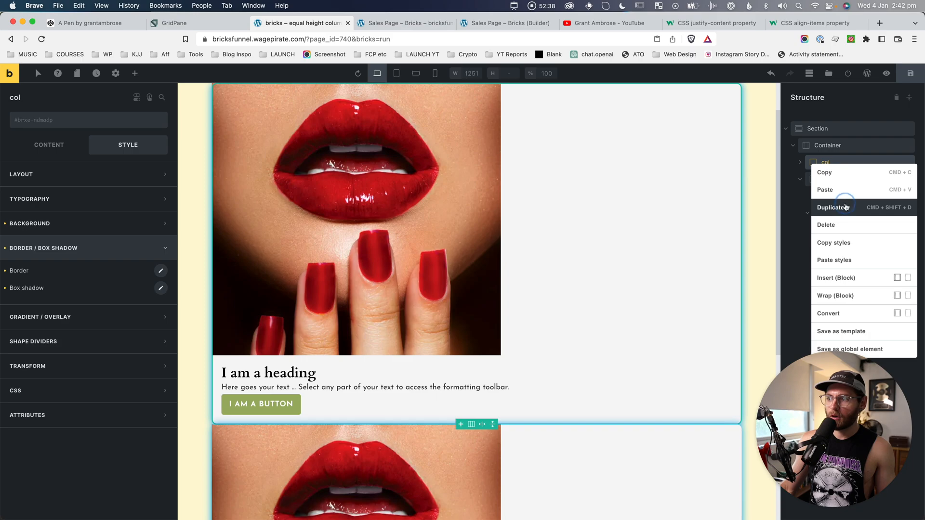
click(841, 207)
click(800, 179)
click(800, 196)
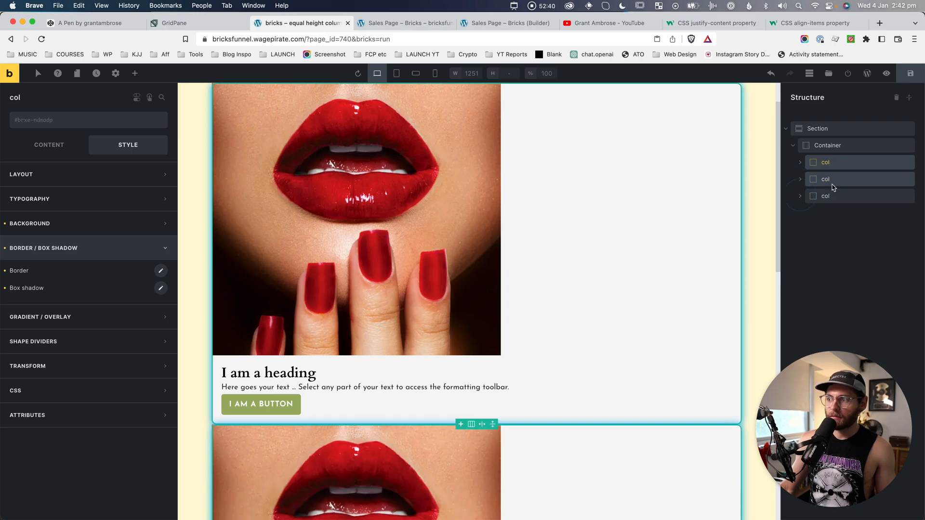
Set the Container's direction to horizontal (row), following the display: flex and flex-direction: row rules in the CodePen CSS
click(825, 150)
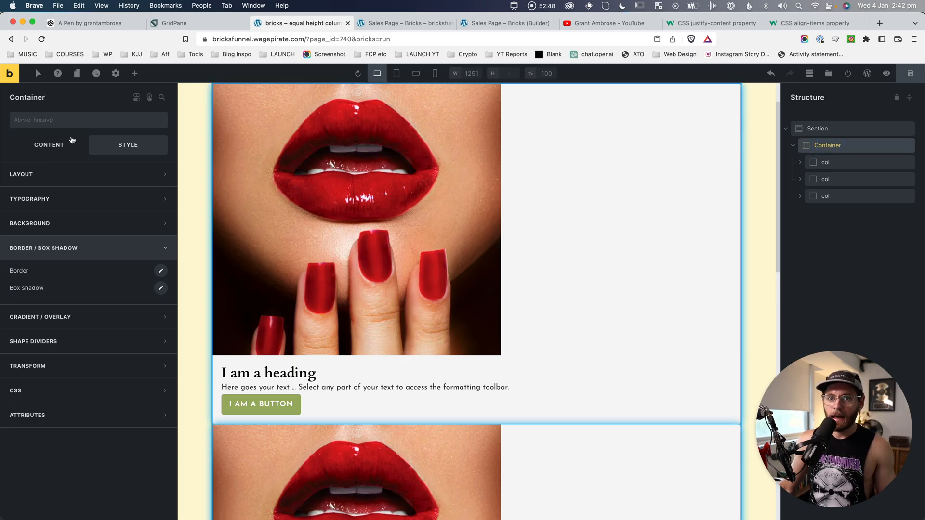
click(52, 147)
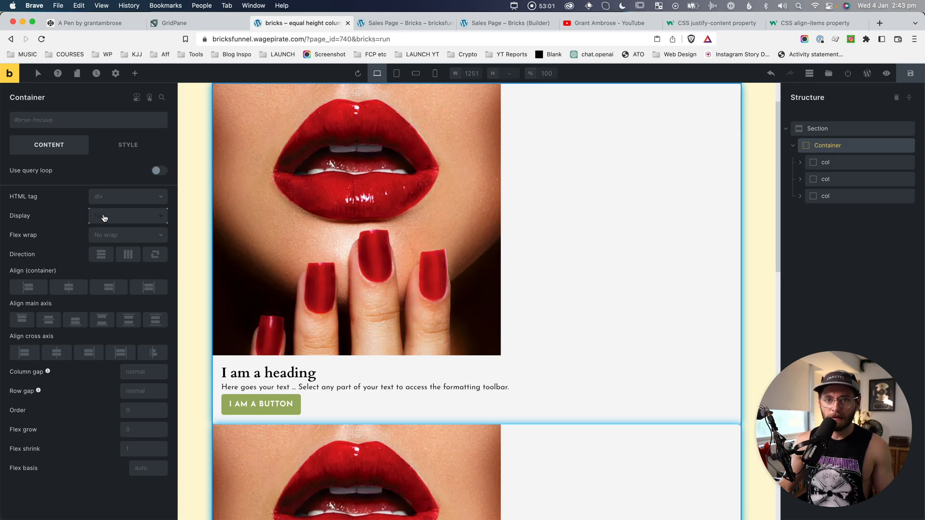
click(96, 23)
drag(49, 346, 130, 346)
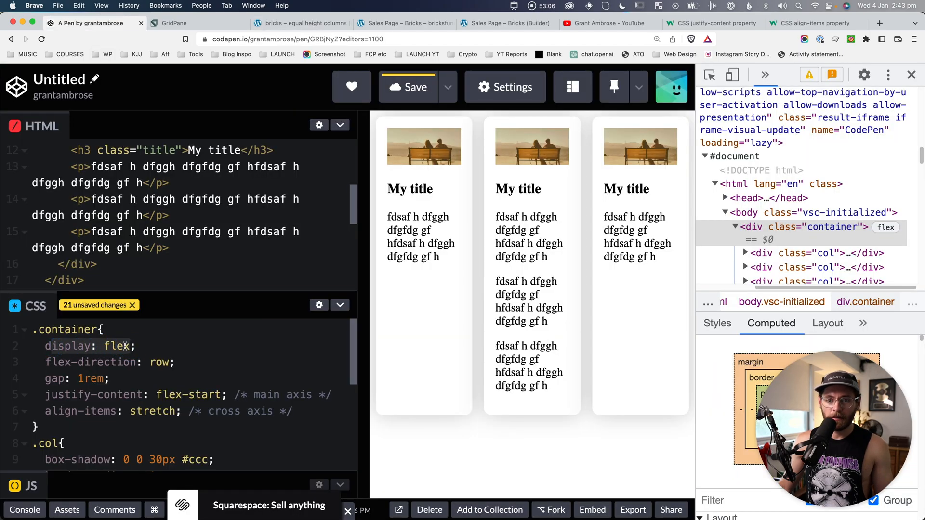
drag(53, 361, 163, 363)
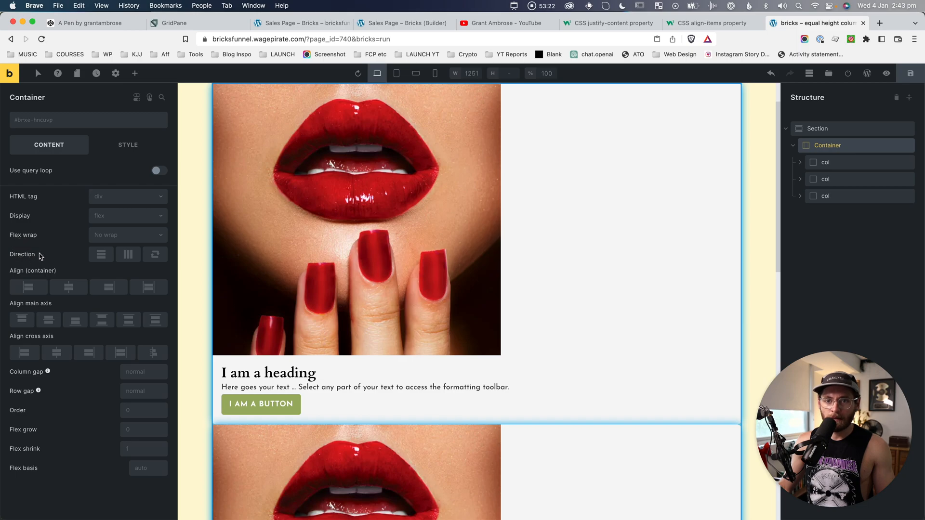
click(129, 255)
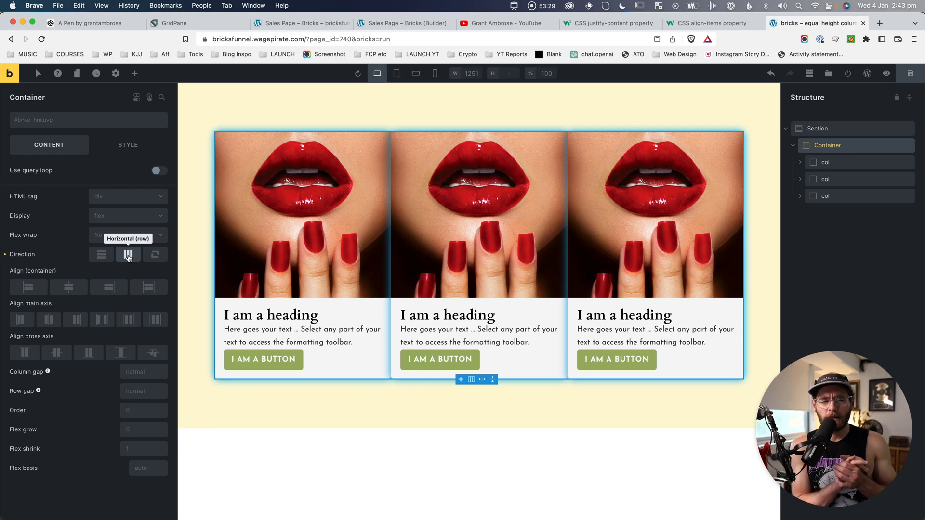
Switch to the CodePen and highlight the flex-direction: row declaration in the .container rule
click(100, 22)
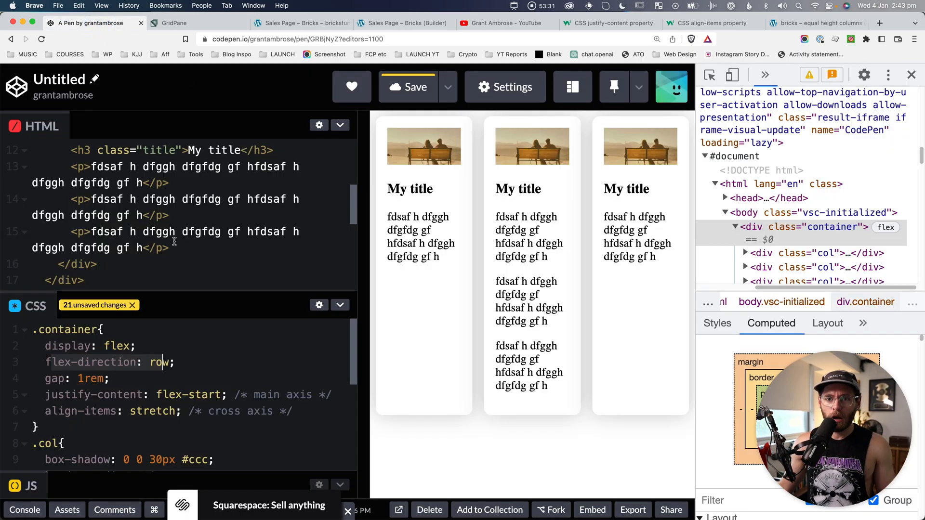
click(133, 378)
drag(47, 360, 168, 358)
click(157, 358)
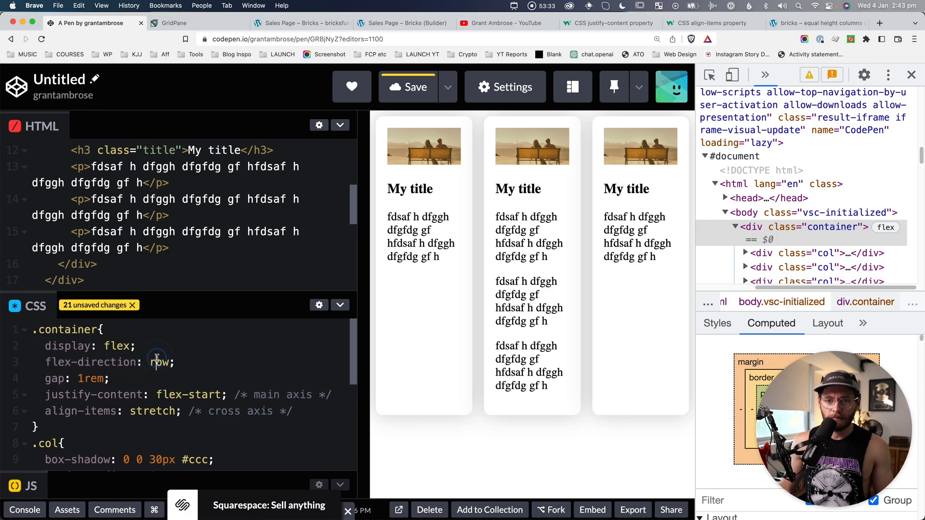
drag(46, 360, 154, 364)
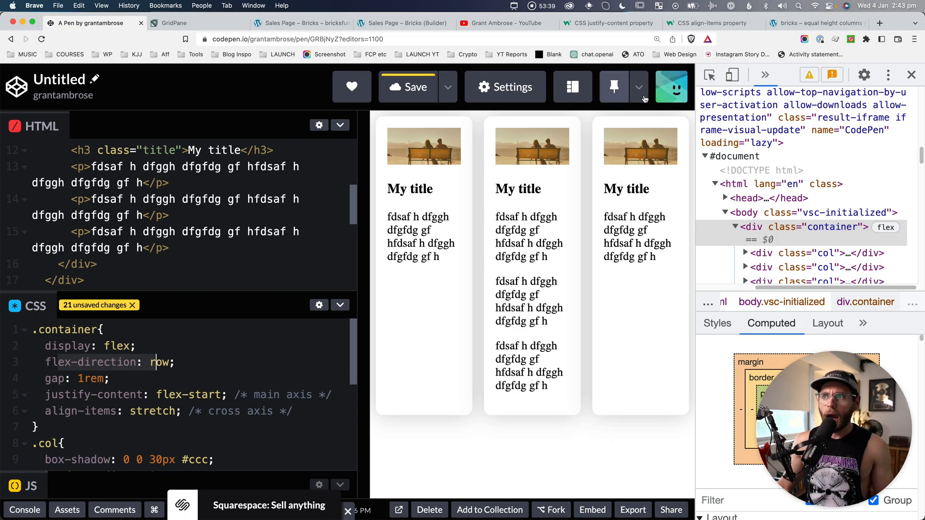
Return to the Bricks page and compare the Container's vertical (column), unset and horizontal (row) directions, finishing on row
click(831, 24)
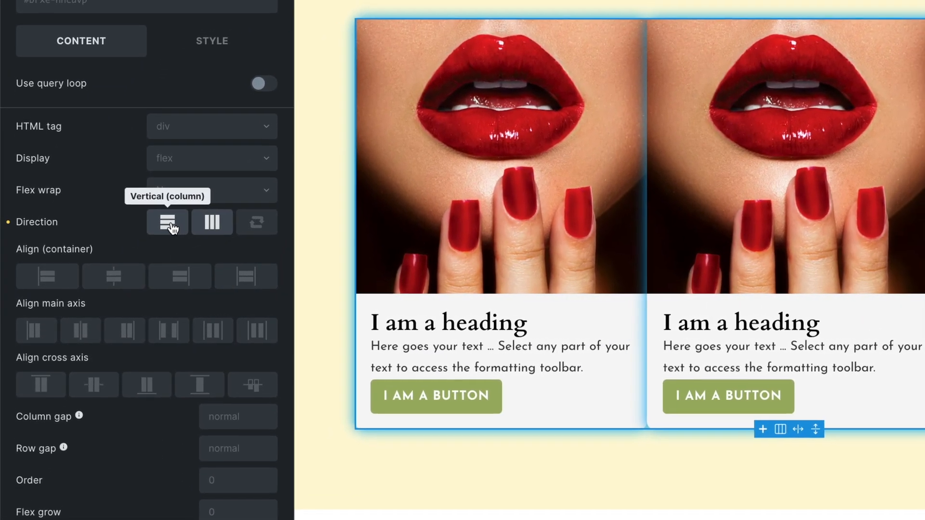
click(218, 223)
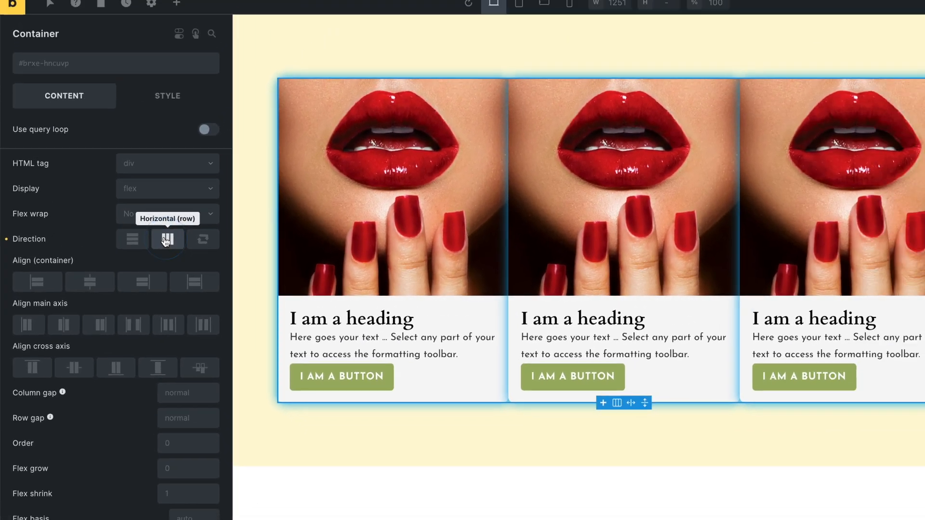
click(134, 237)
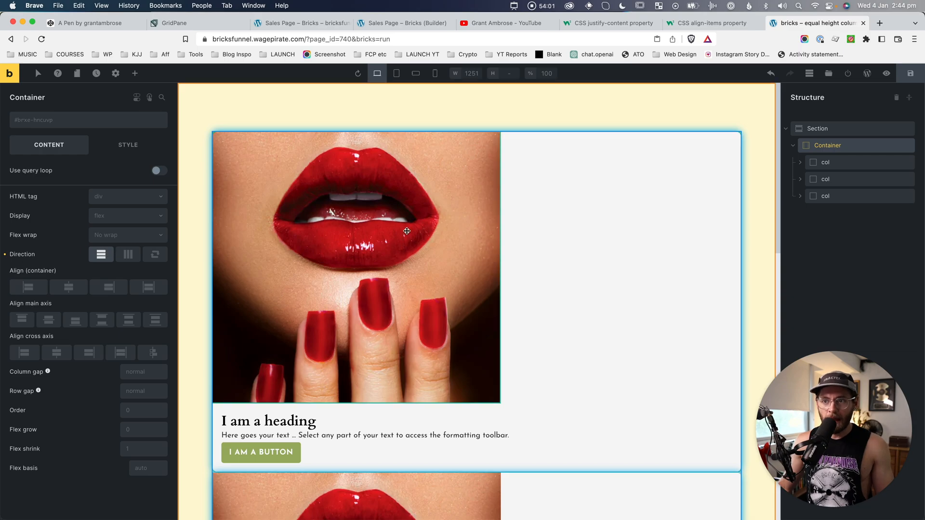
click(5, 255)
key(super+s)
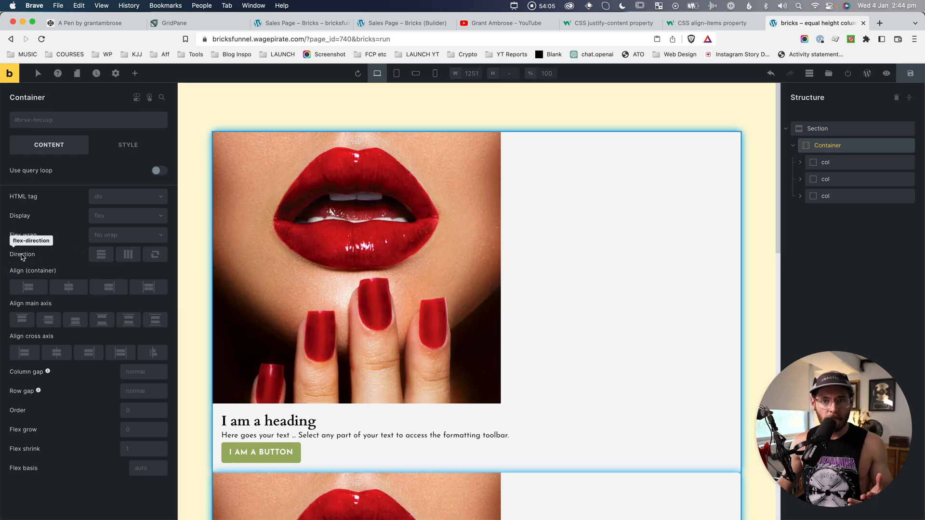
click(97, 261)
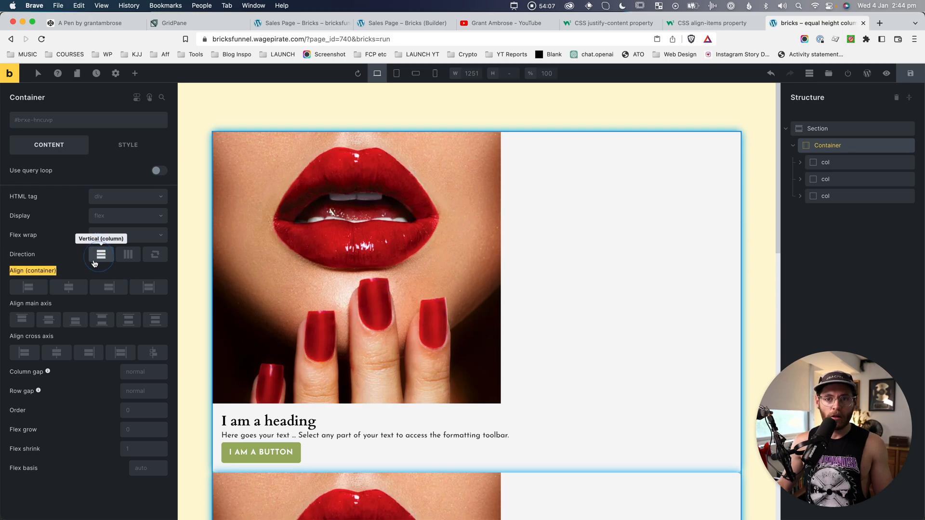
click(128, 254)
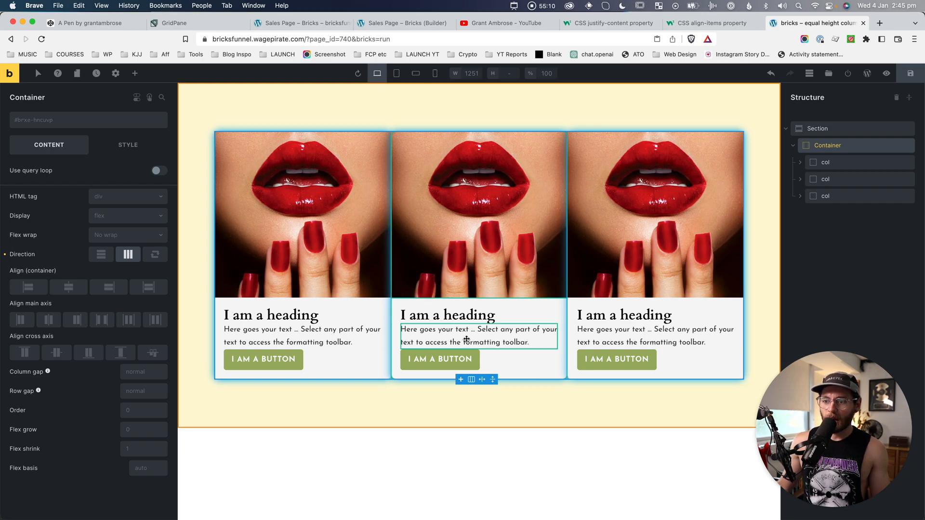
Replace the second col's basic text with four consecutive copies of its placeholder text
click(466, 336)
key(super+a)
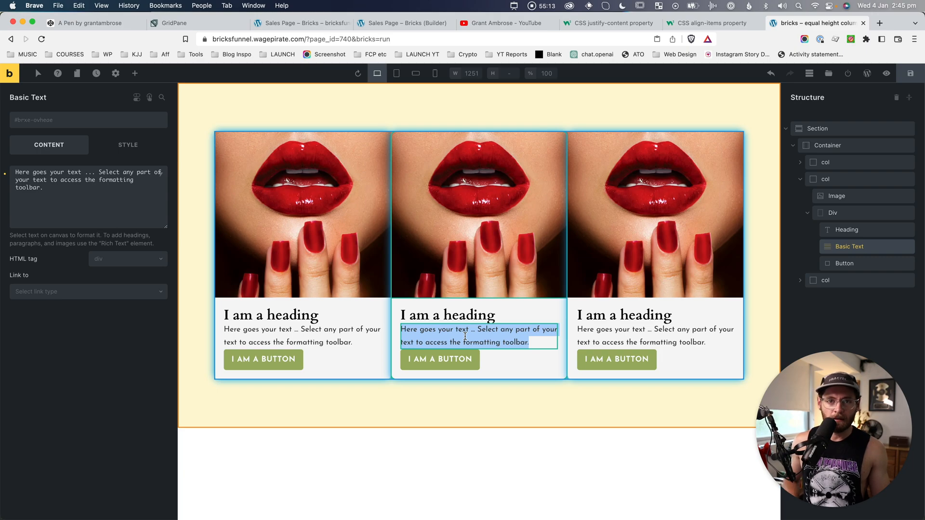
key(super+v)
key(super+v)
key(super+v)
key(super+v)
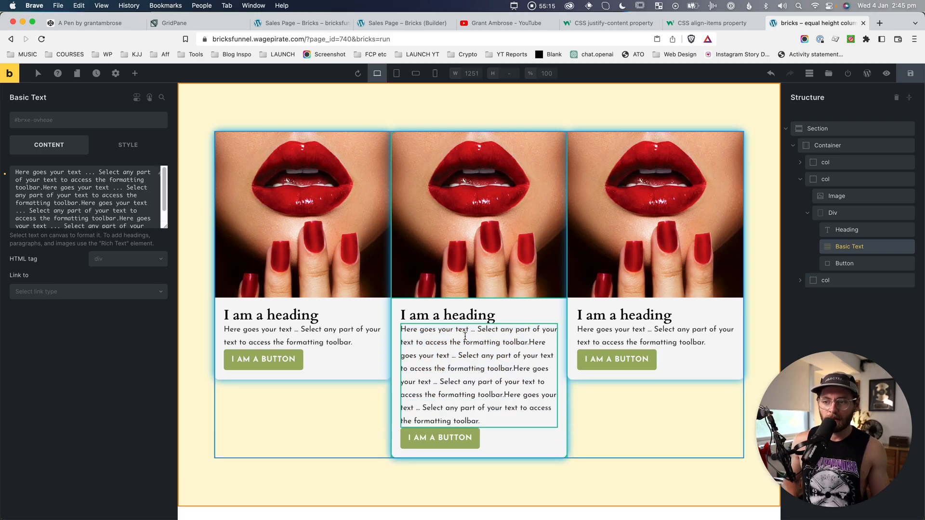
Set the Container's cross-axis alignment to Stretch and its column gap to 2rem
click(834, 148)
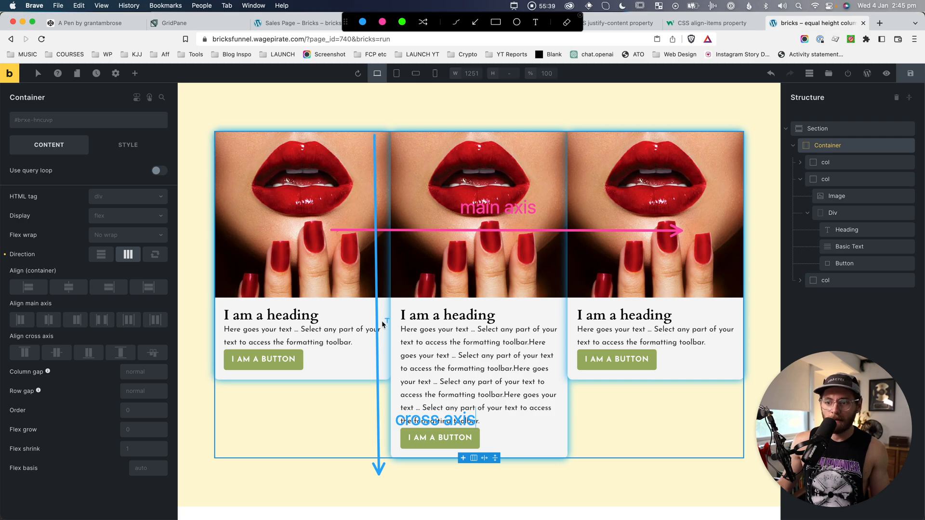
key(Escape)
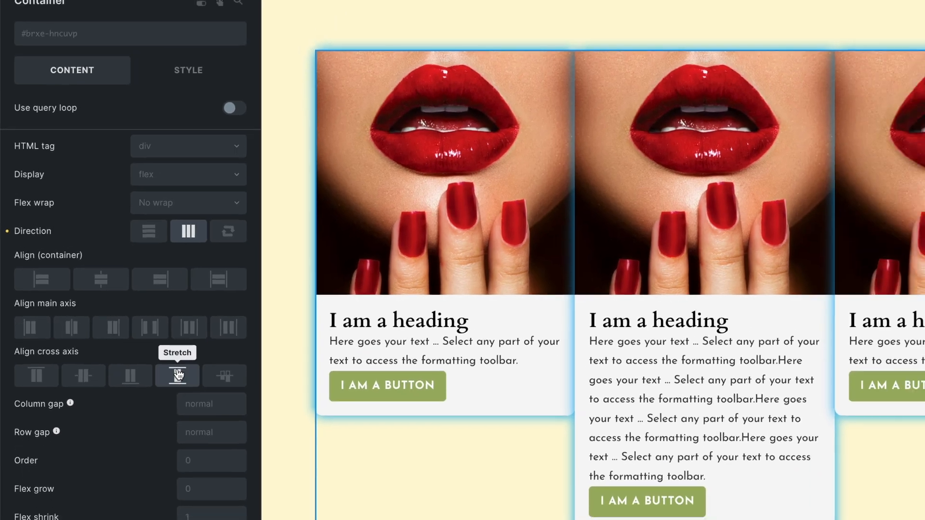
click(207, 387)
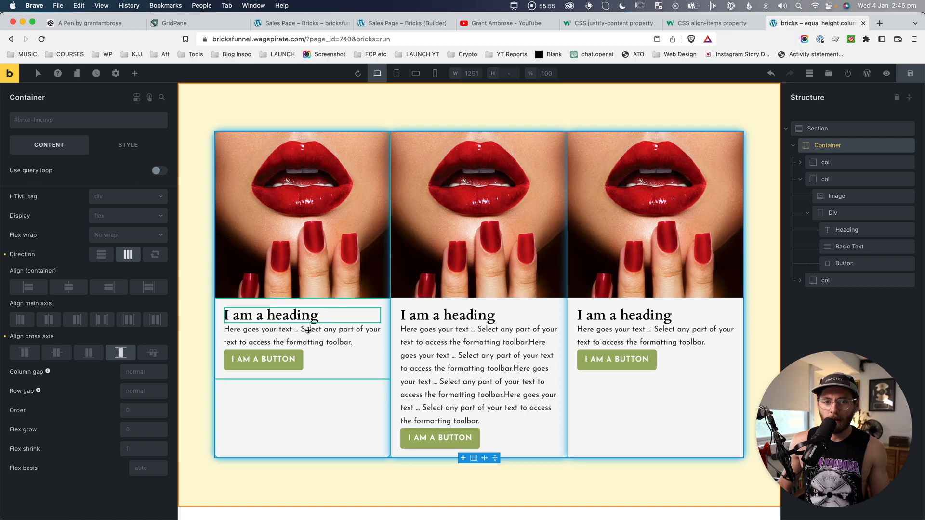
mouse_move(48, 372)
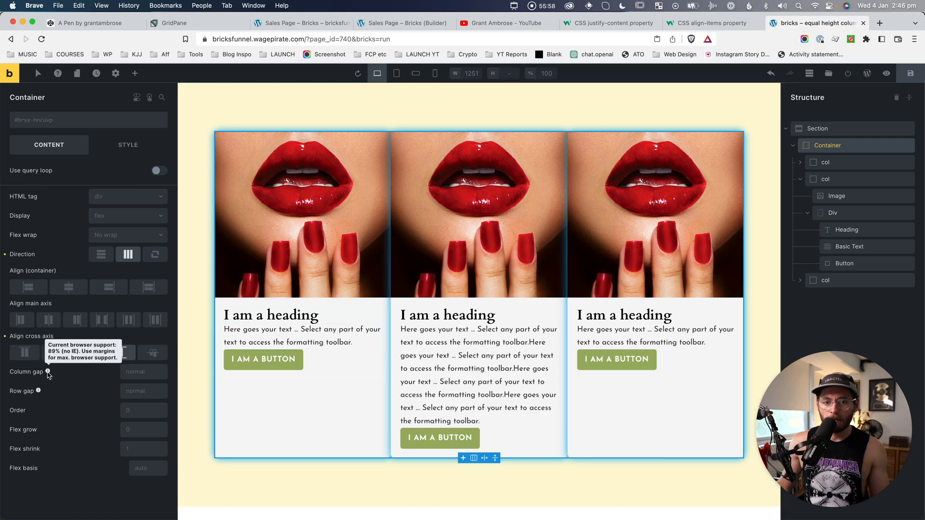
click(126, 372)
text(2rem)
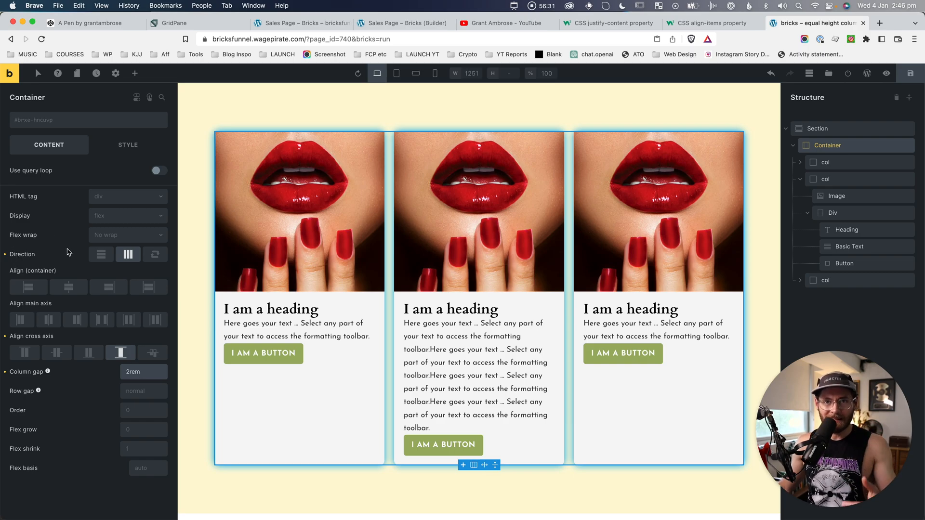
Compare the Container's cross-axis setting with the CodePen CSS and highlight the align-items property there
click(84, 22)
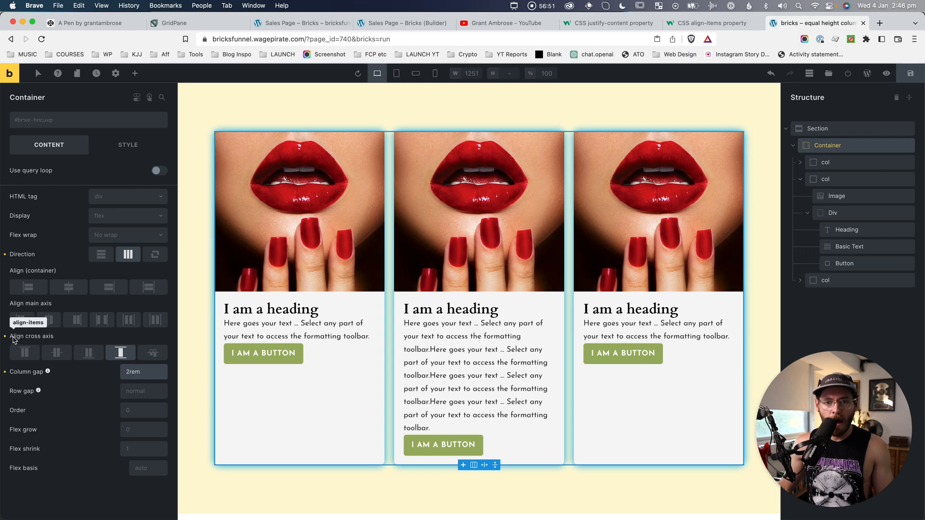
key(ctrl+Tab)
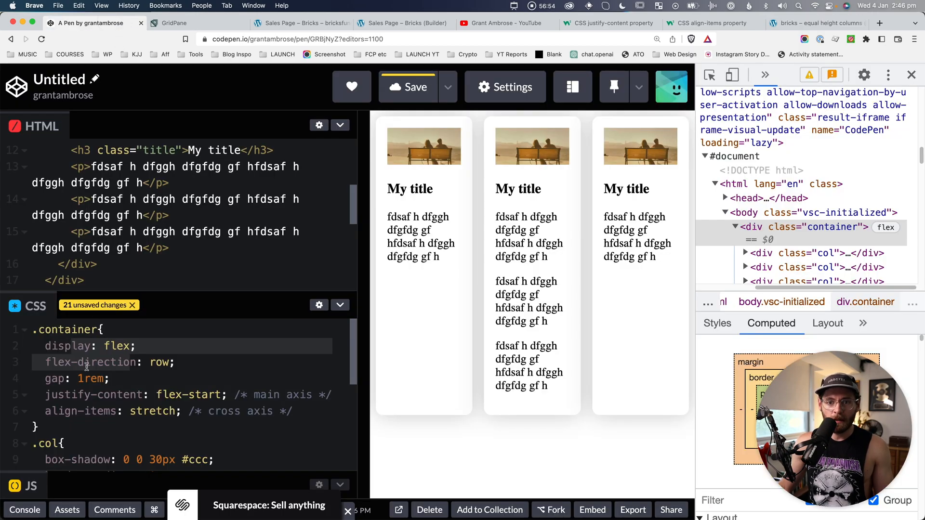
drag(47, 410, 112, 405)
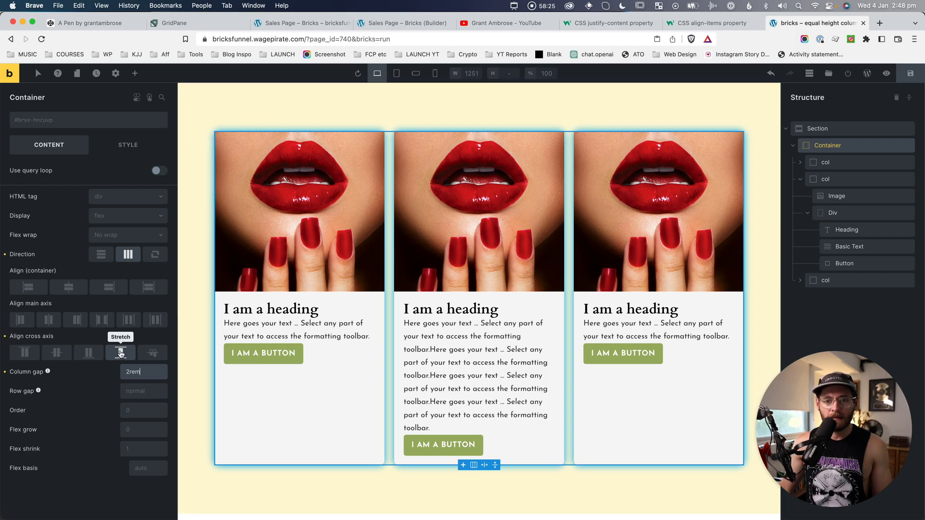
Turn the Container's cross-axis Stretch alignment off and back on in Bricks, and switch to the CodePen
click(120, 352)
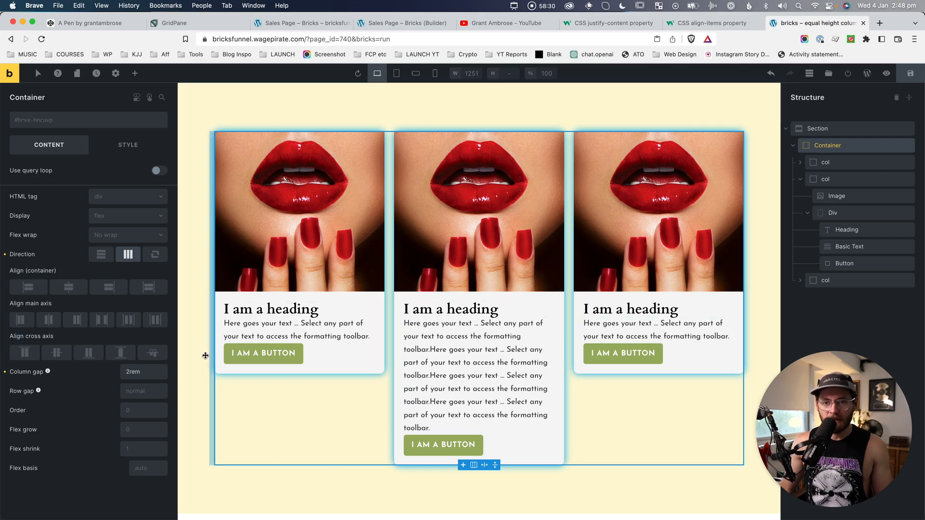
click(128, 352)
key(super+1)
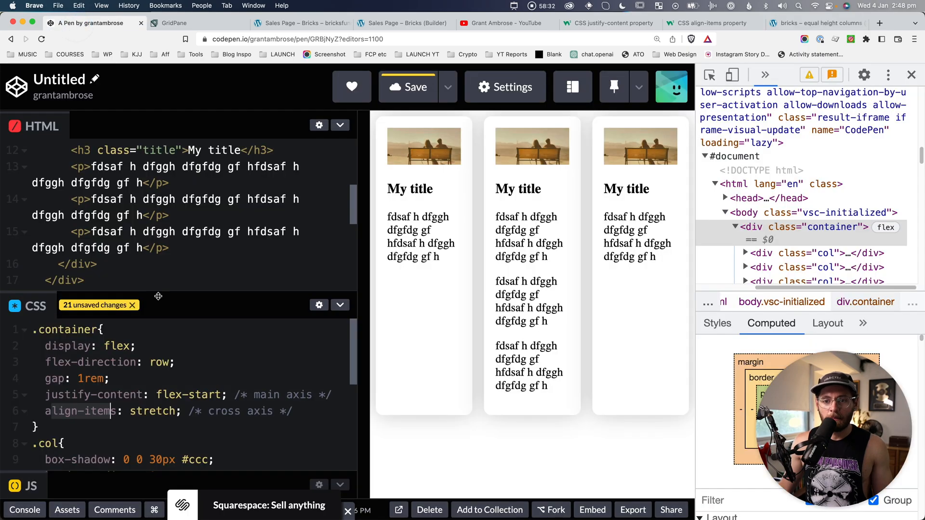
Highlight the align-items: stretch declaration together with its cross axis comment in the CodePen CSS
click(96, 411)
click(270, 411)
drag(292, 411, 51, 411)
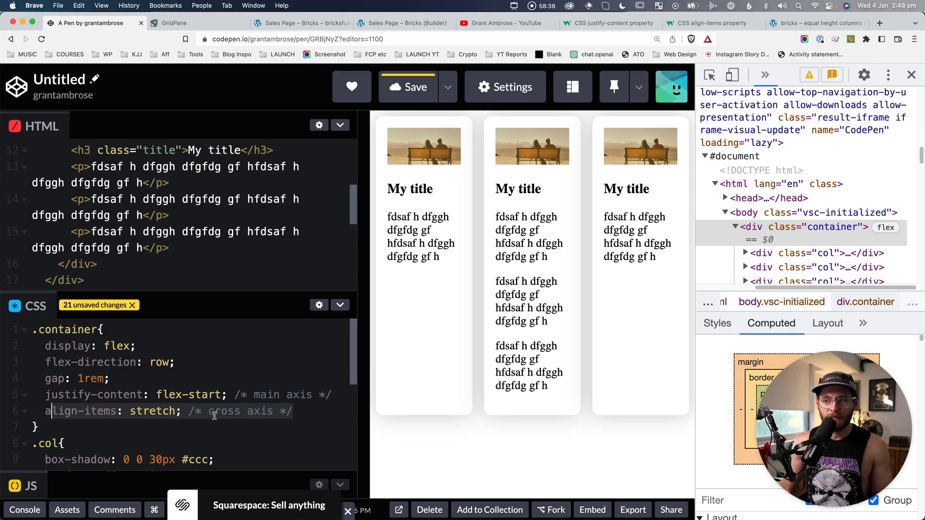
Switch to the Bricks builder, clear the Container's cross-axis alignment and save the page
click(817, 23)
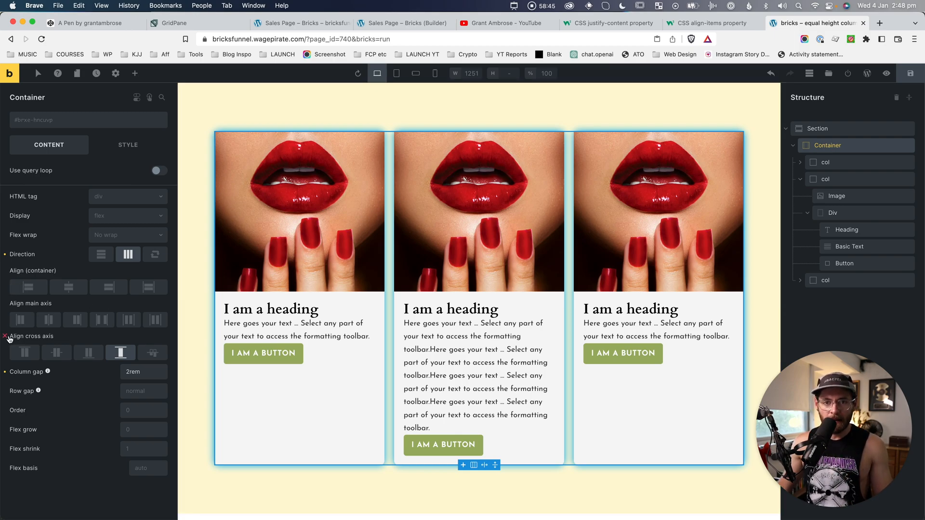
click(6, 337)
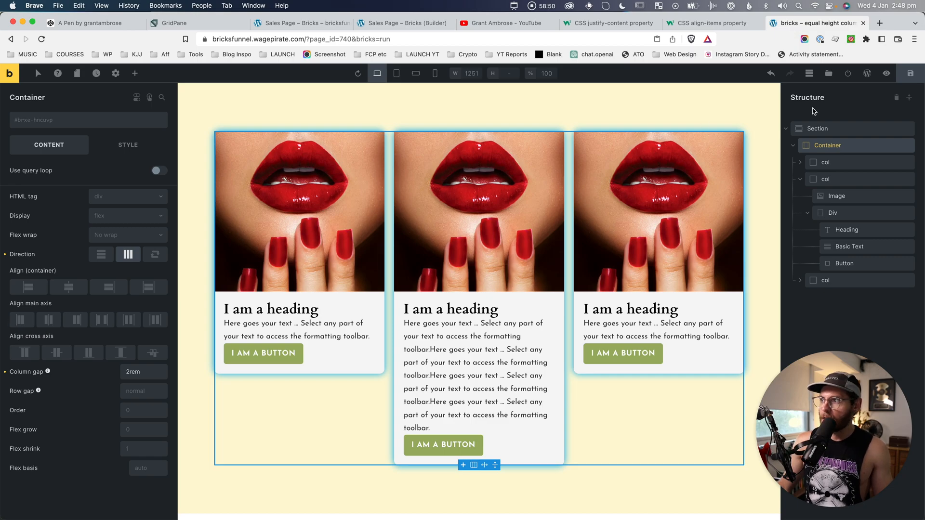
click(919, 73)
Open the page on the front end and inspect the brxe-container div's computed layout properties, including align-items
click(886, 73)
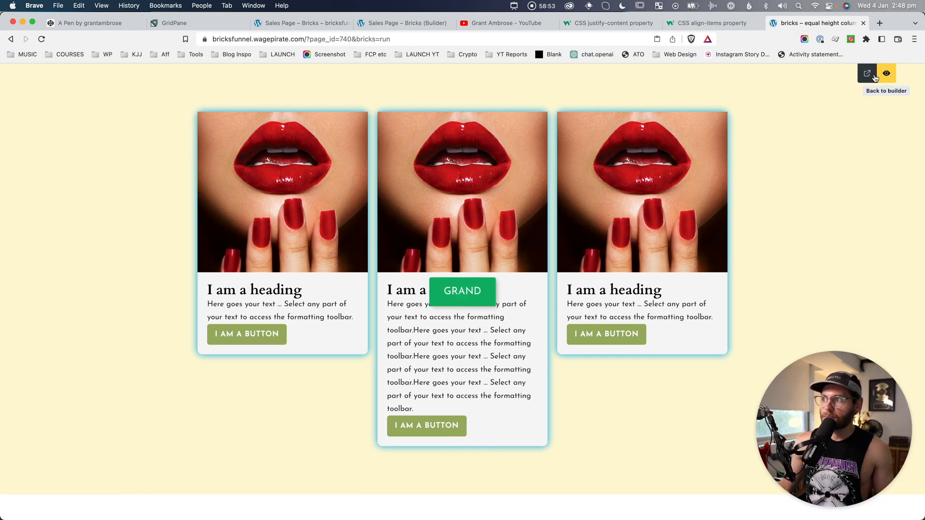
click(867, 73)
right_click(323, 263)
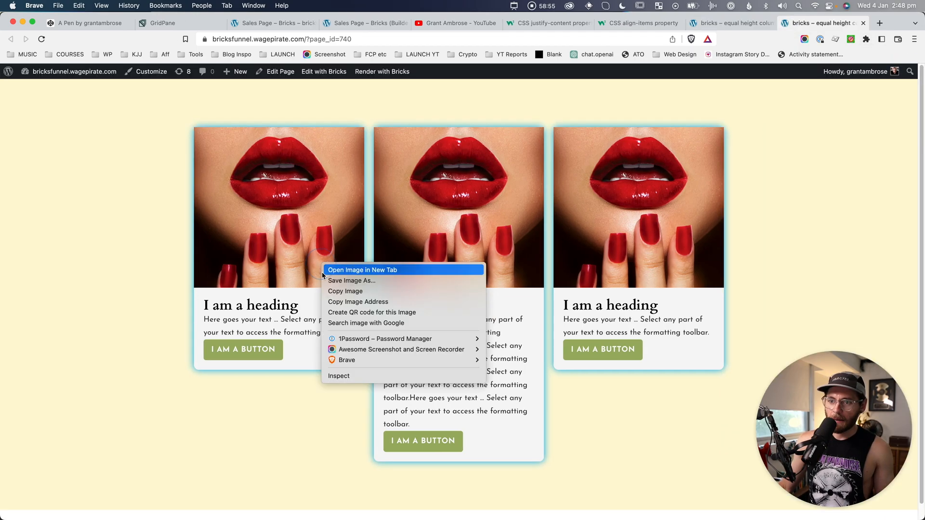
click(338, 376)
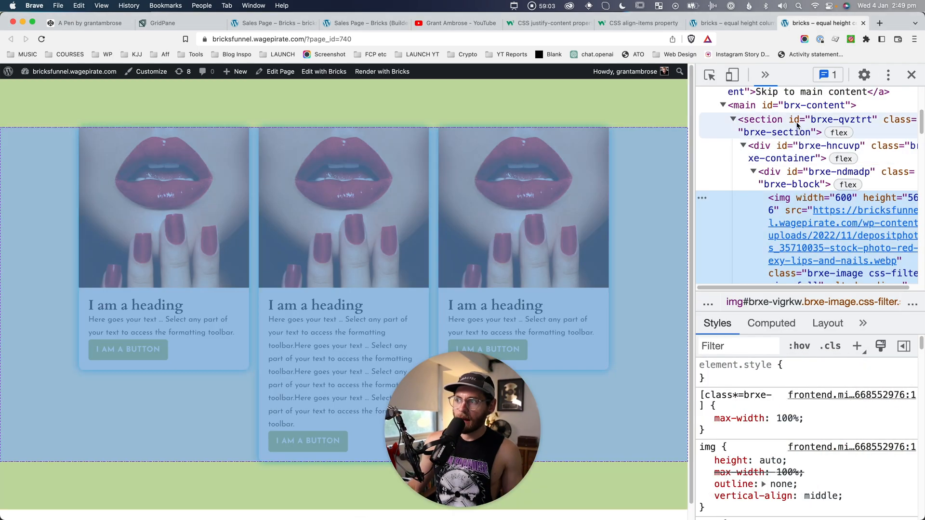
click(801, 150)
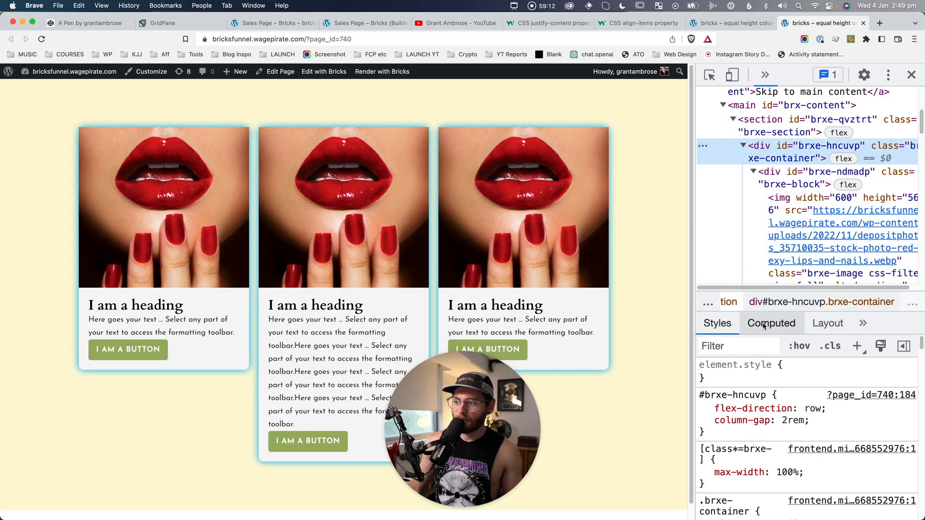
click(765, 324)
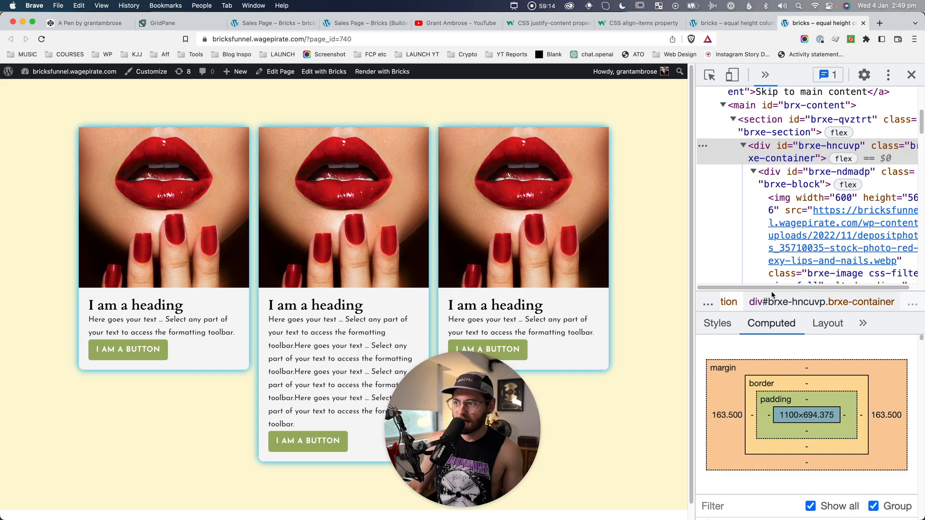
scroll(807, 443, down, 4)
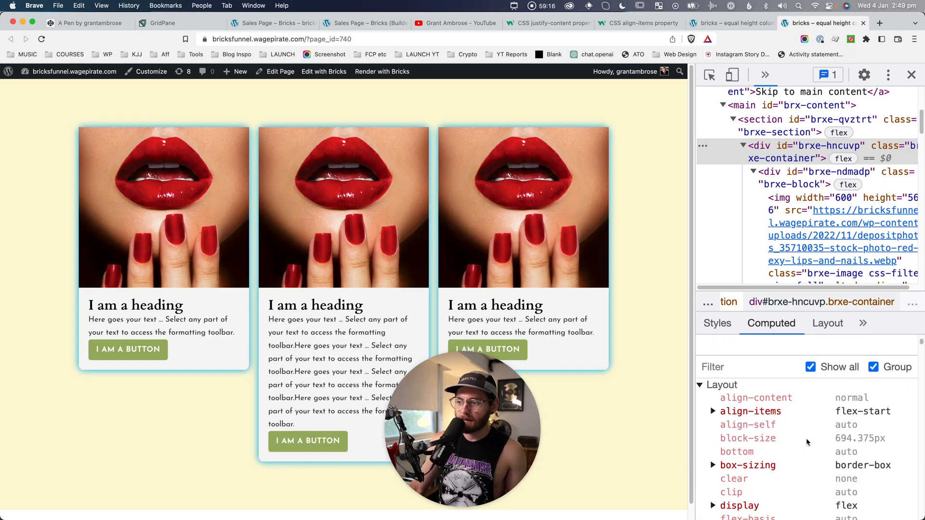
scroll(738, 380, down, 2)
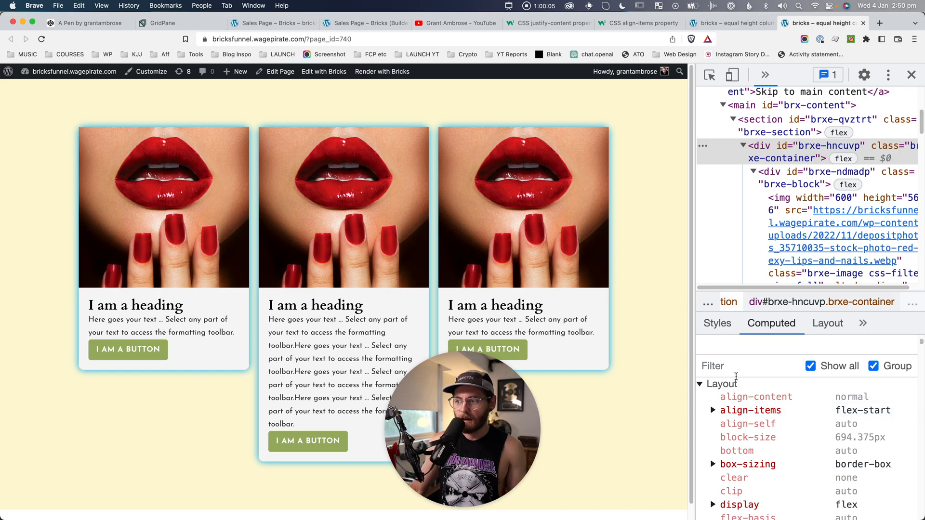
In the inspected .brxe-container style rule, disable align-items: flex-start, enable it again, and disable it once more to compare the card heights
click(717, 324)
scroll(785, 455, down, 5)
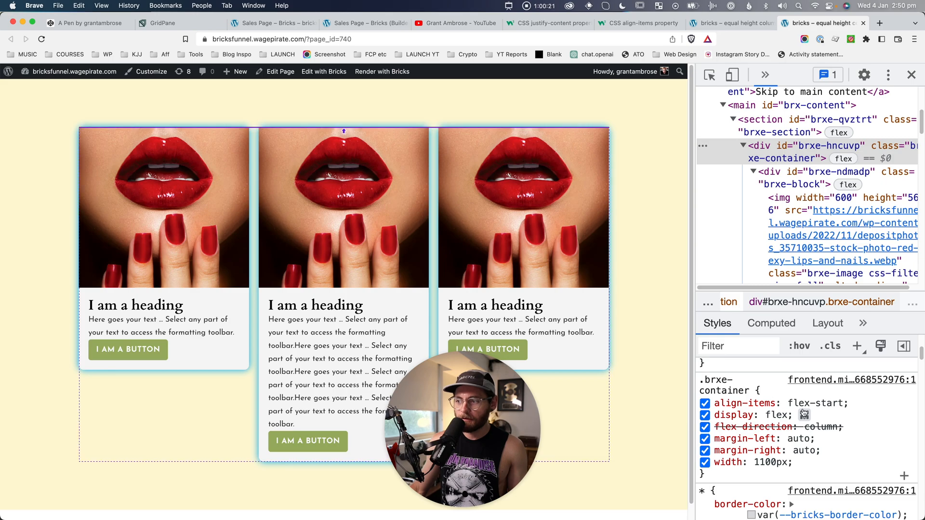
click(705, 403)
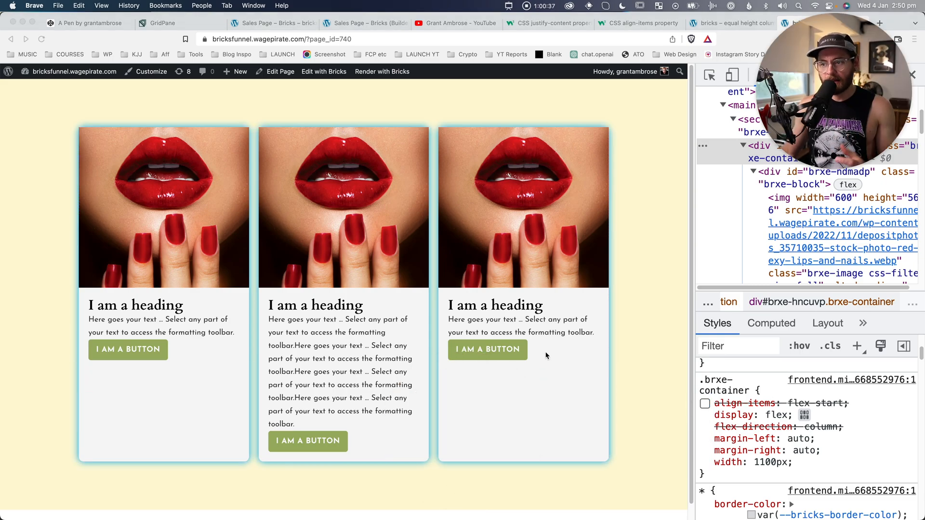
click(705, 405)
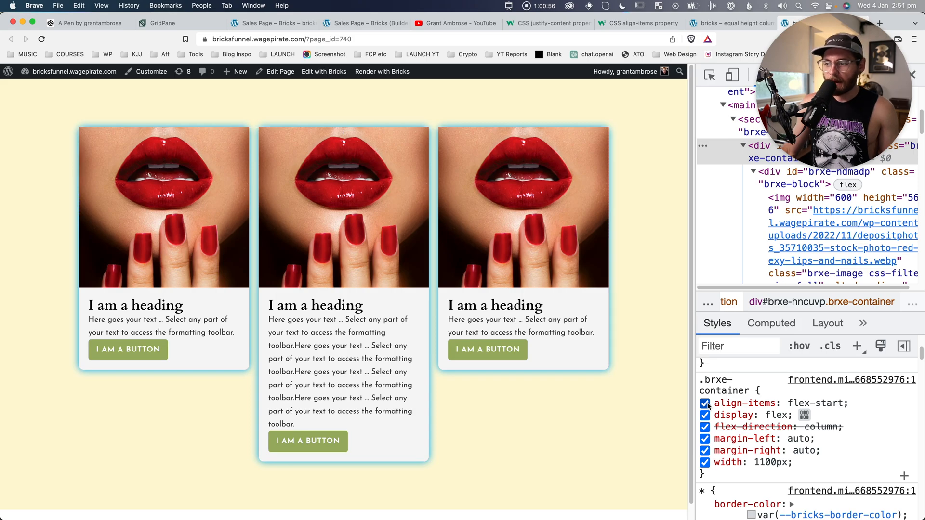
click(706, 404)
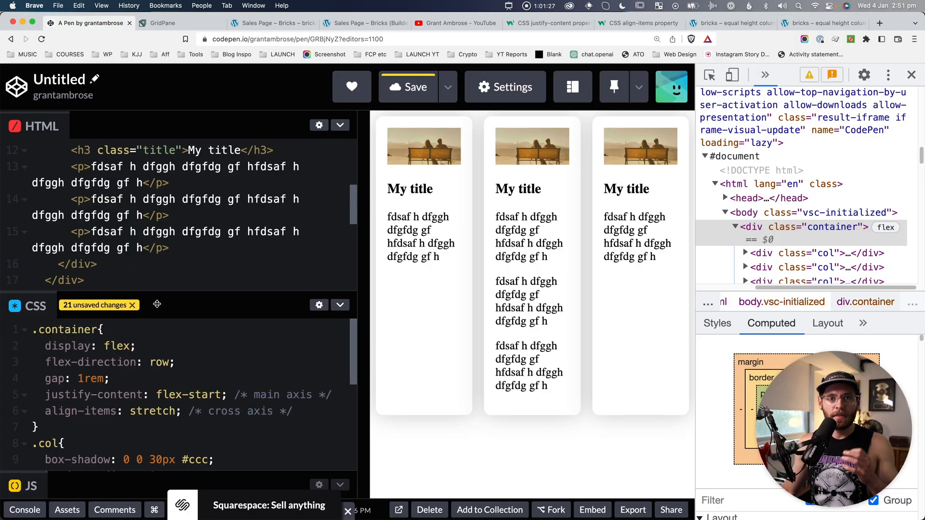
Review the .container rule in the CodePen CSS, highlighting the align-items, flex-direction and justify-content declarations
drag(51, 411, 195, 402)
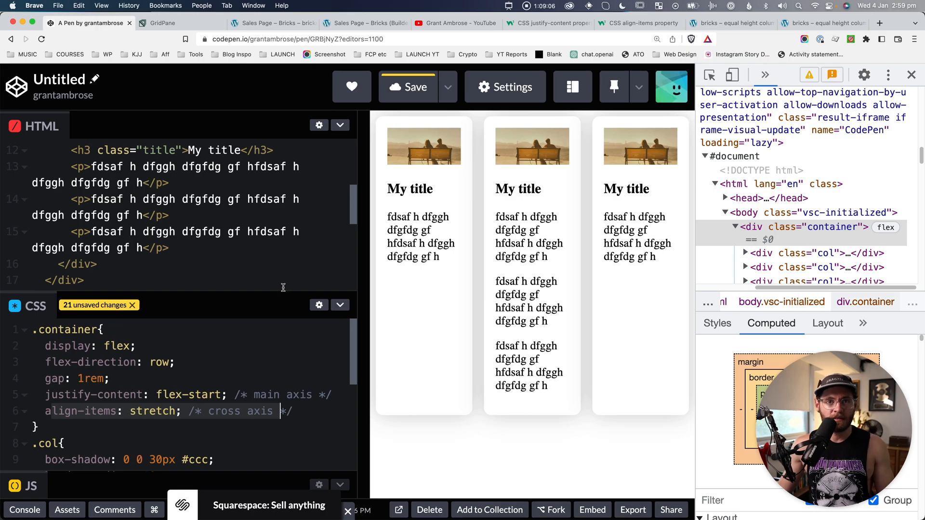
click(131, 362)
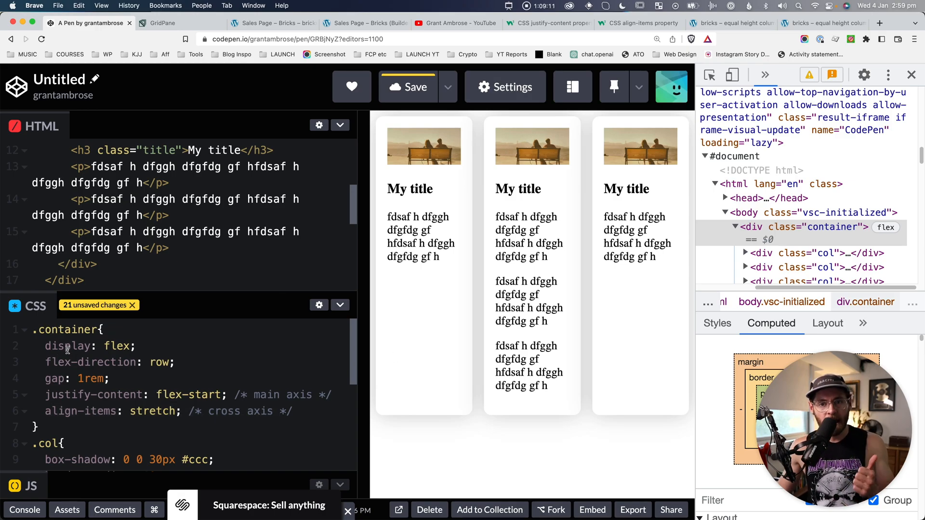
drag(65, 361, 124, 365)
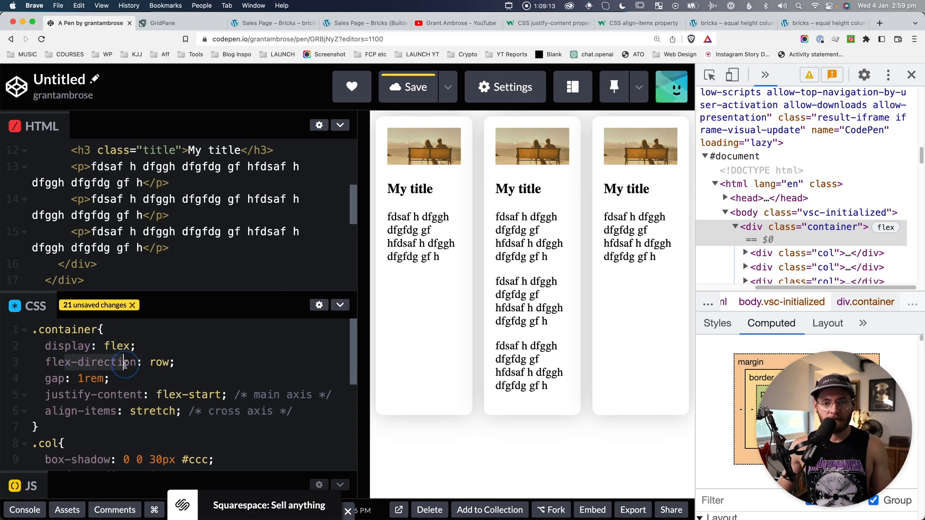
drag(56, 394, 112, 393)
click(65, 411)
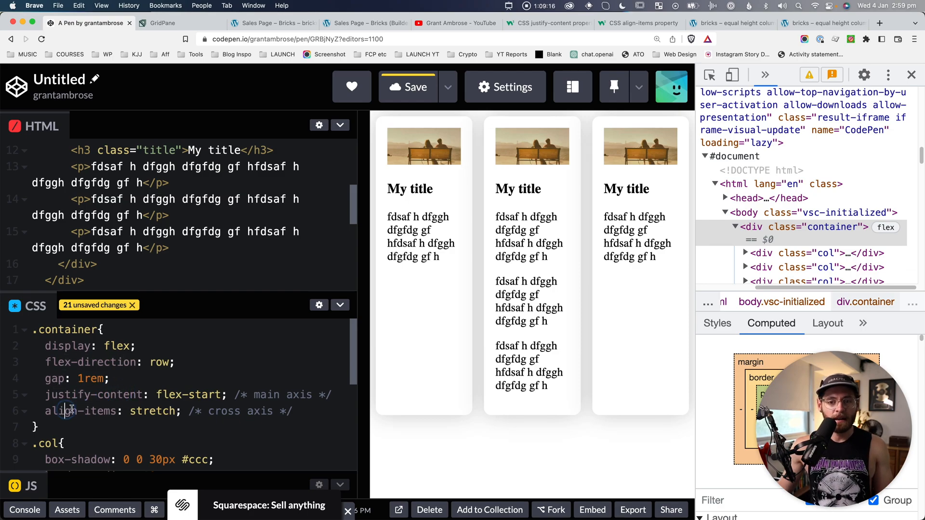